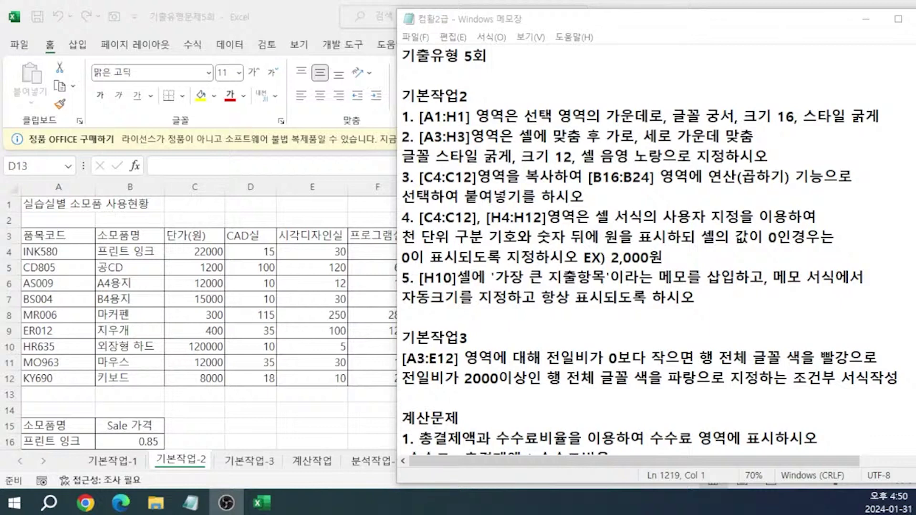
Align the title range A1:H1 horizontally with Center Across Selection (선택 영역의 가운데로).
left_click_drag(28, 205, 503, 187)
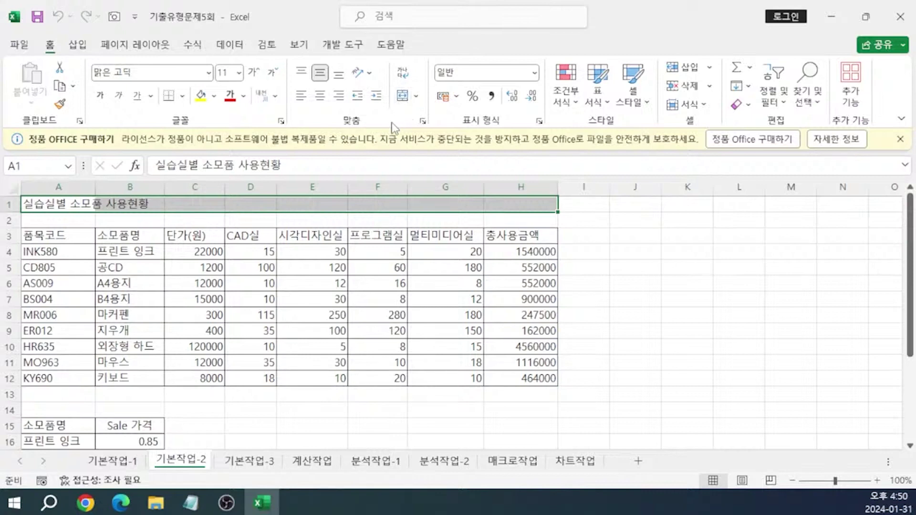
key("ctrl+1")
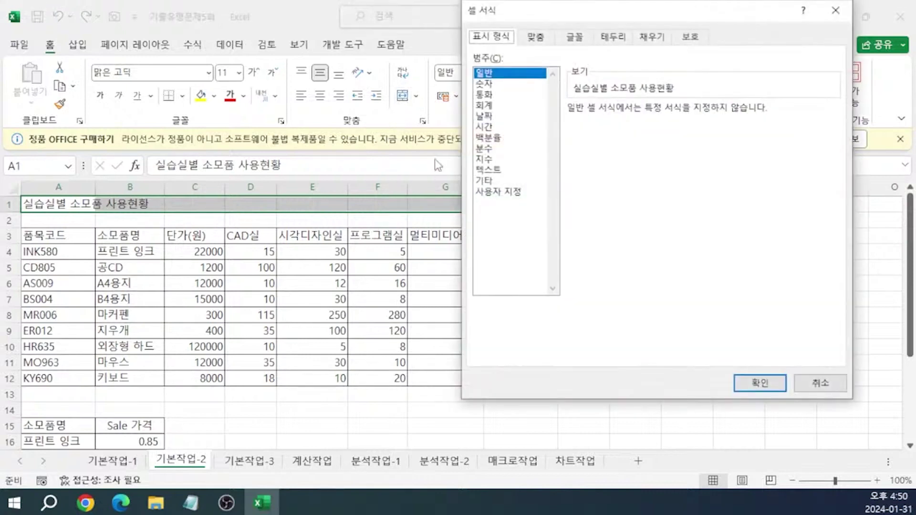
left_click(535, 37)
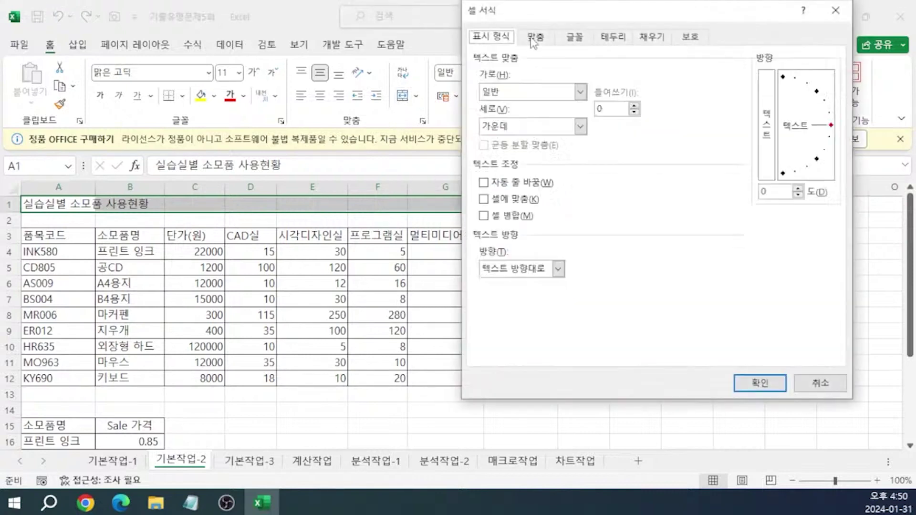
left_click(519, 91)
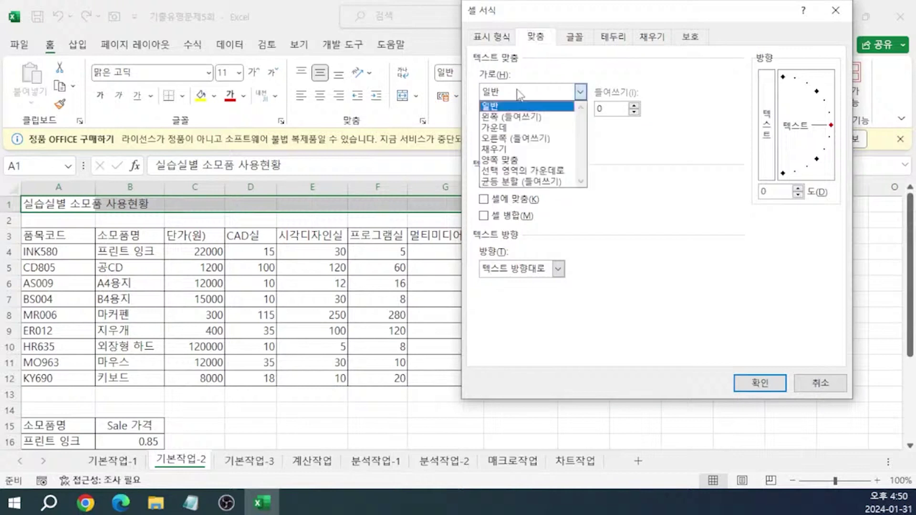
left_click(518, 172)
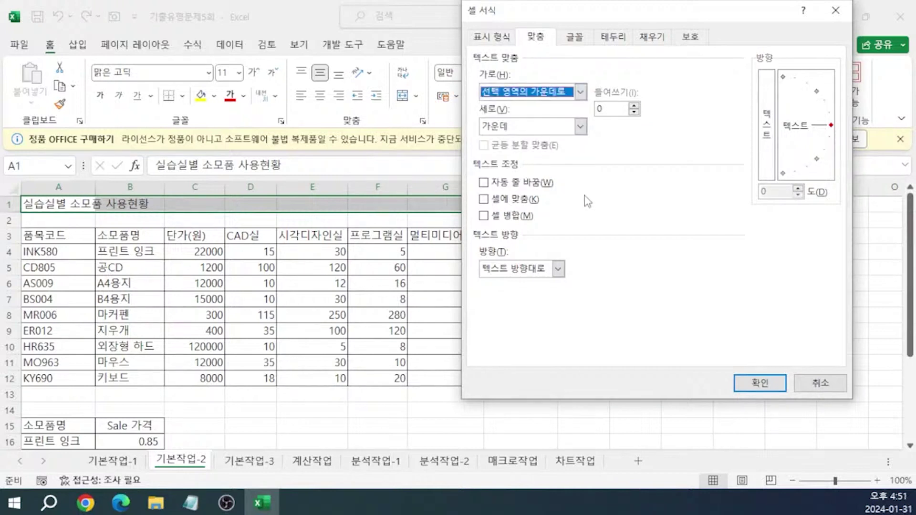
left_click(756, 381)
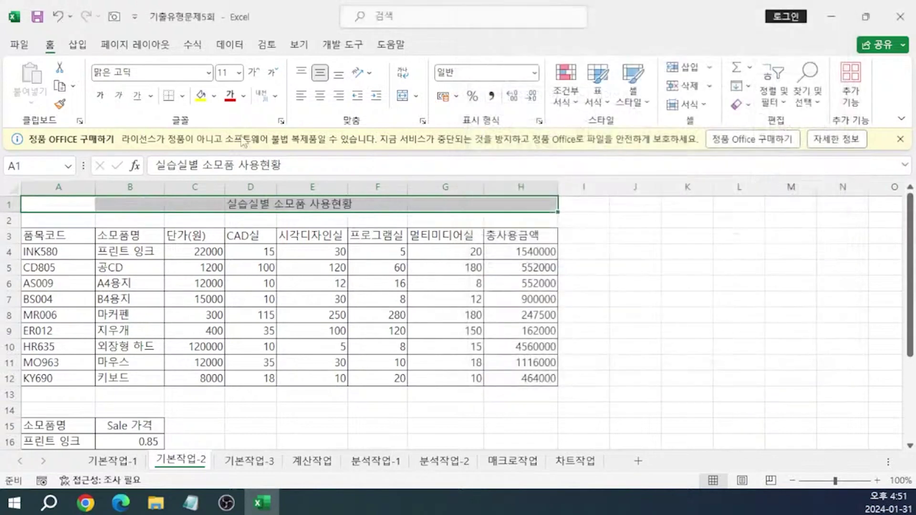
Format the title in A1:H1 with the 궁서 font, size 16, in bold.
left_click(177, 74)
key("BackSpace")
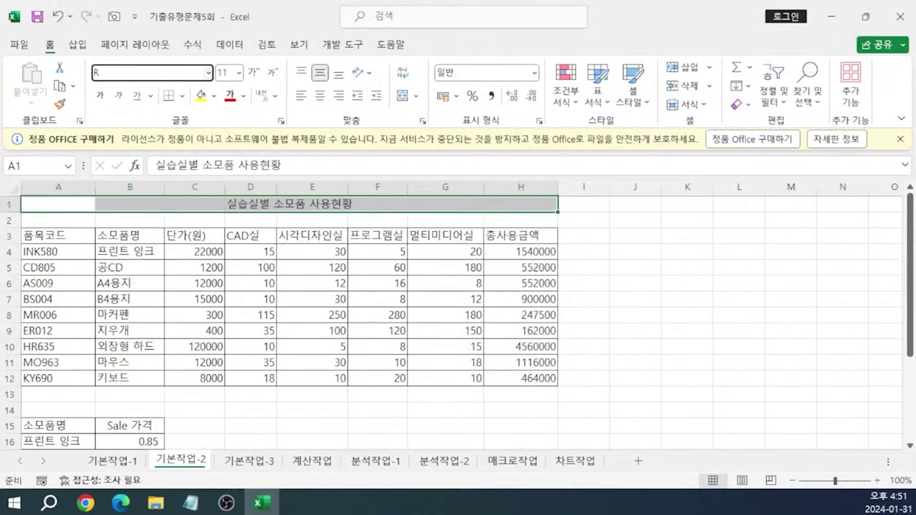
type("ㄱ궁서")
key("Tab")
type("16")
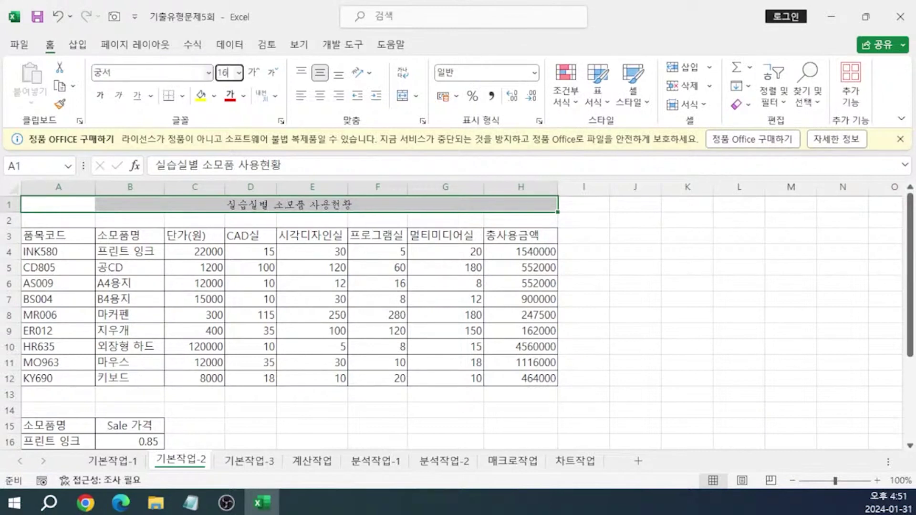
left_click(99, 95)
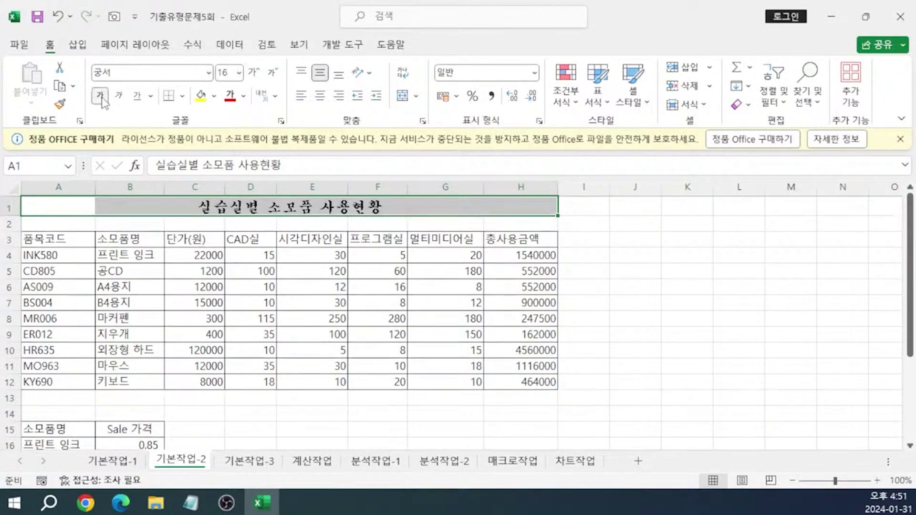
left_click(653, 275)
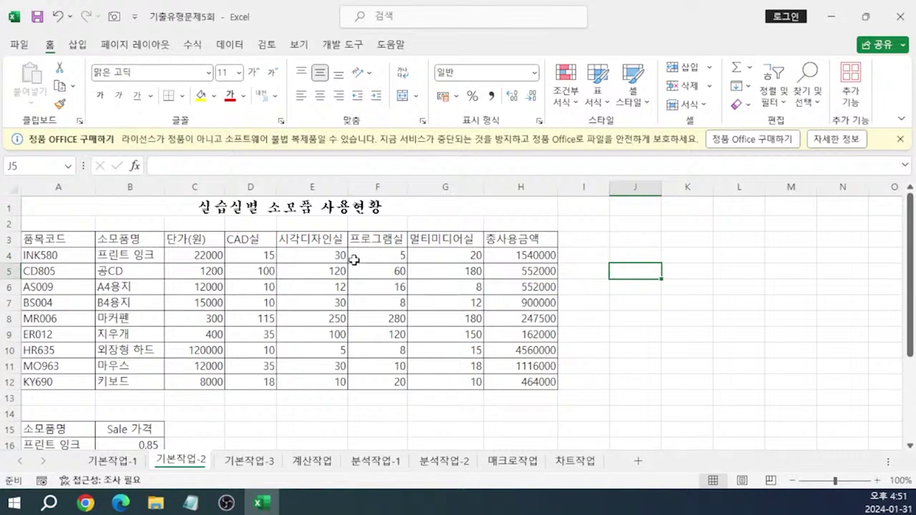
Set the header cells A3:H3 to shrink to fit (셀에 맞춤) and center them horizontally.
left_click_drag(69, 240, 494, 235)
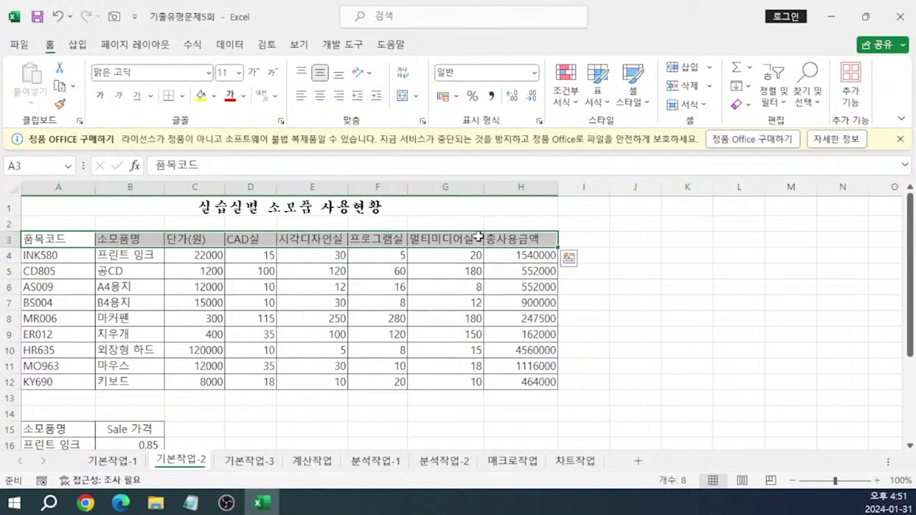
key("ctrl+1")
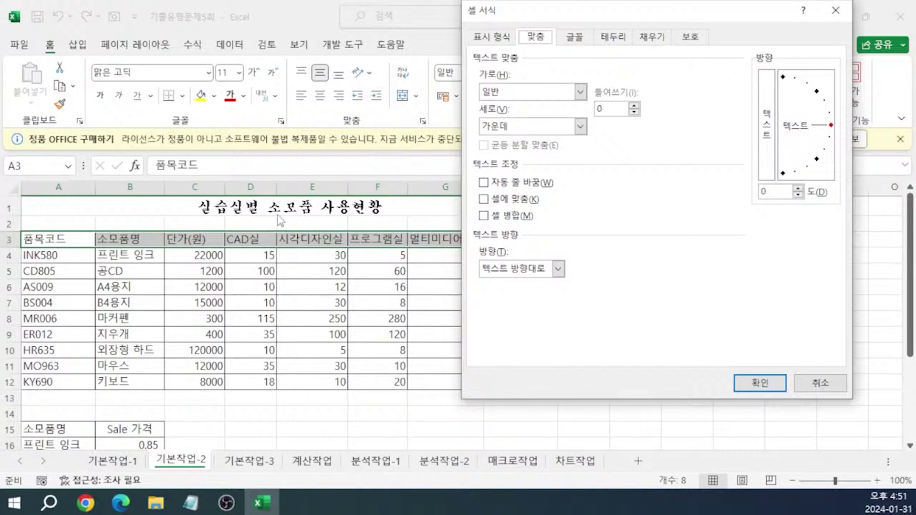
left_click(504, 206)
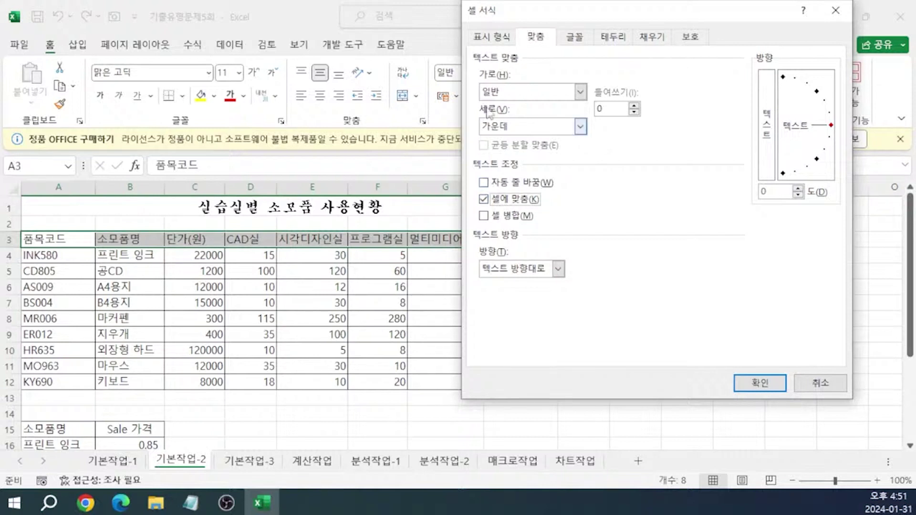
left_click(580, 91)
left_click(510, 127)
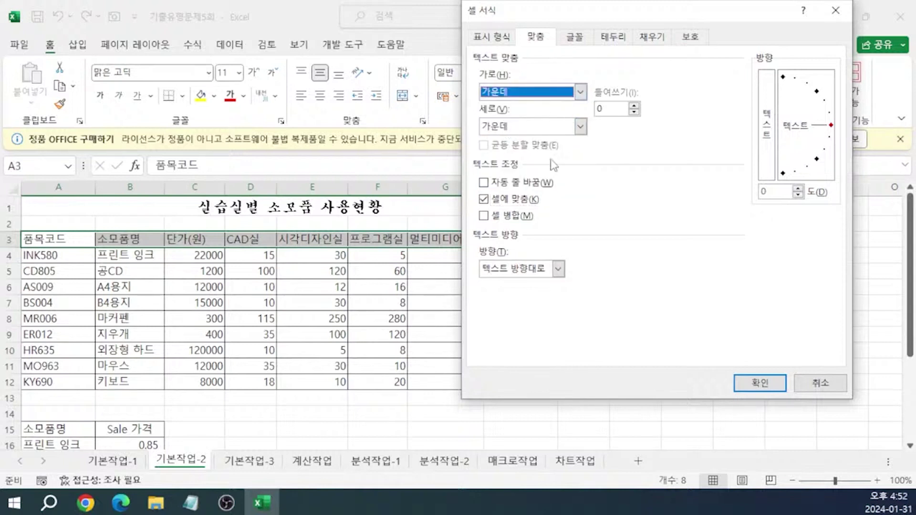
left_click(774, 387)
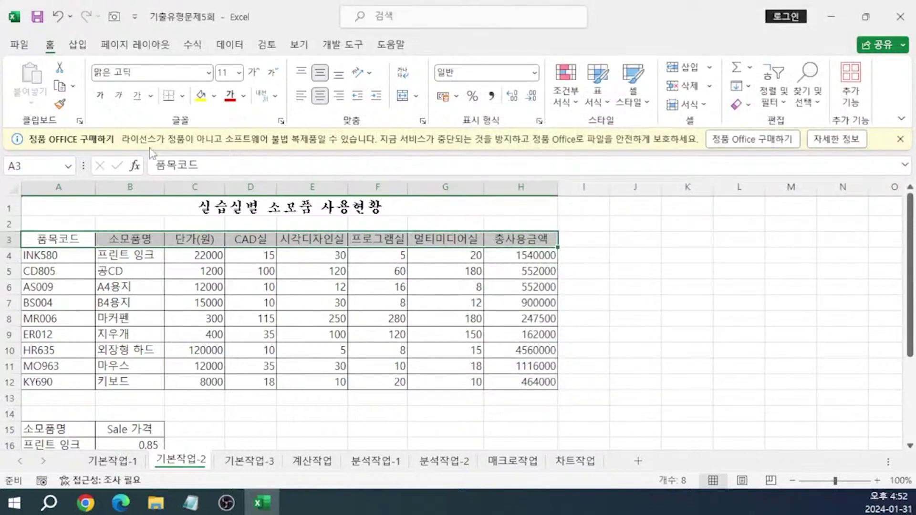
Make the header cells A3:H3 bold at size 12 with a yellow fill.
left_click(103, 99)
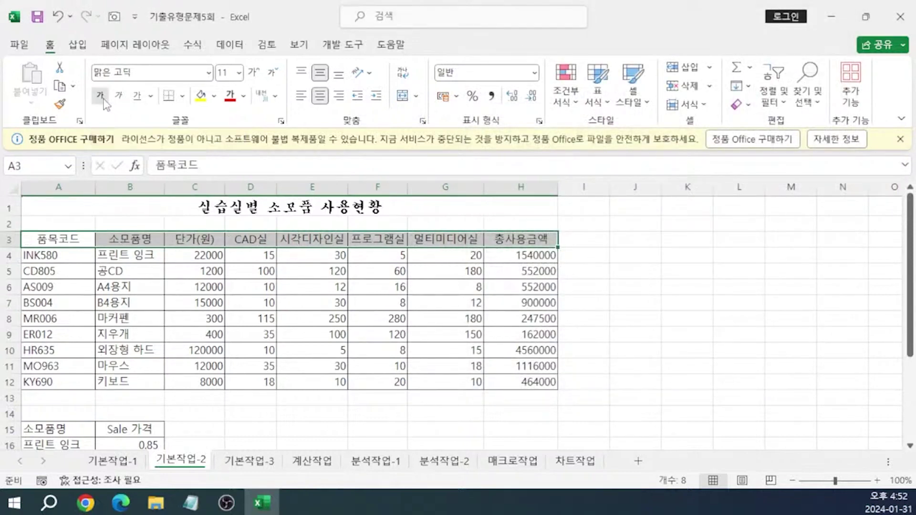
left_click(221, 73)
type("12")
key("Return")
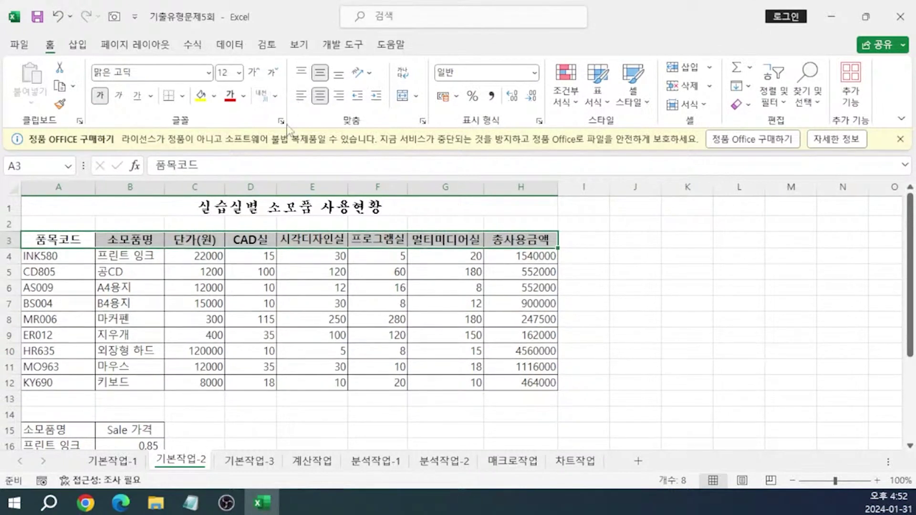
left_click(201, 96)
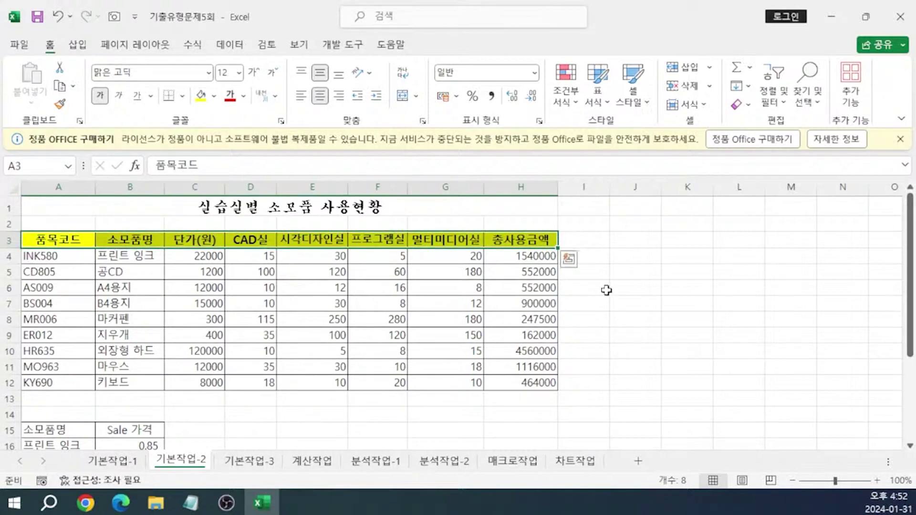
left_click(630, 290)
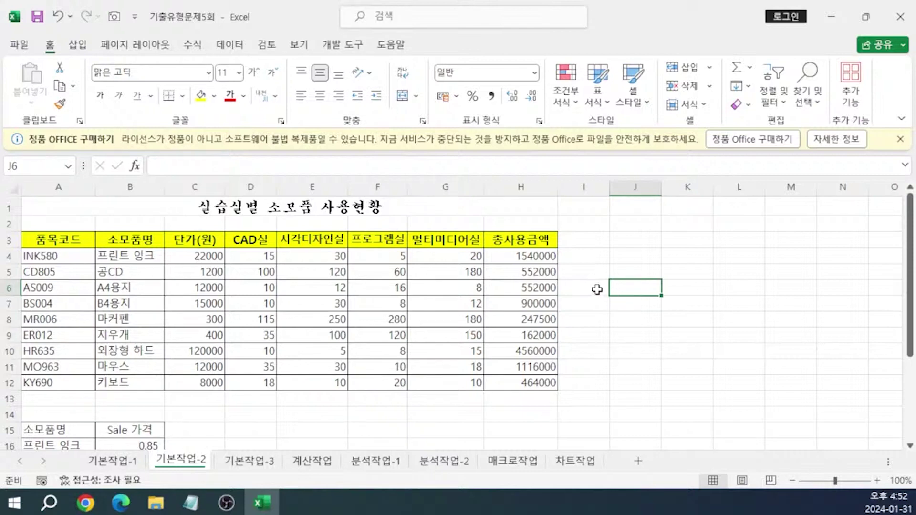
Copy the unit prices in C4:C12 and paste them onto B16:B24 with Paste Special using the Multiply (곱하기) operation.
scroll(107, 313, "down", 2)
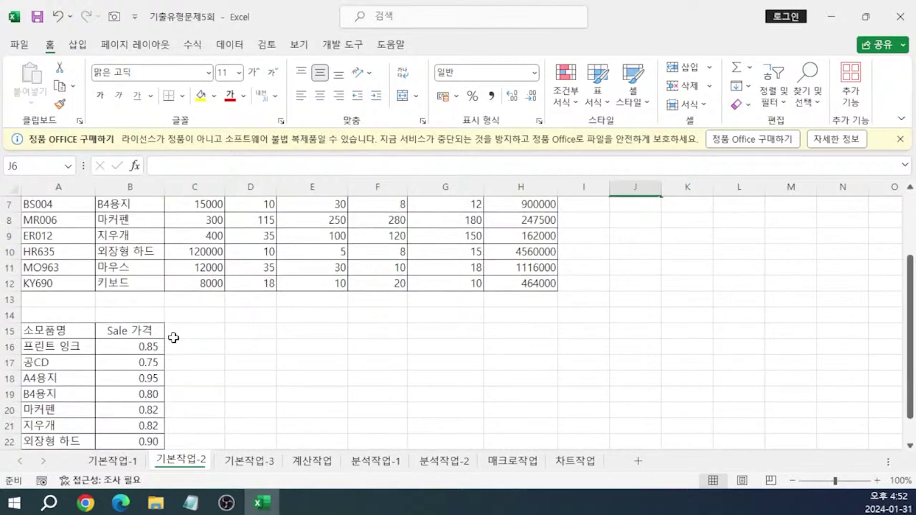
scroll(236, 325, "up", 2)
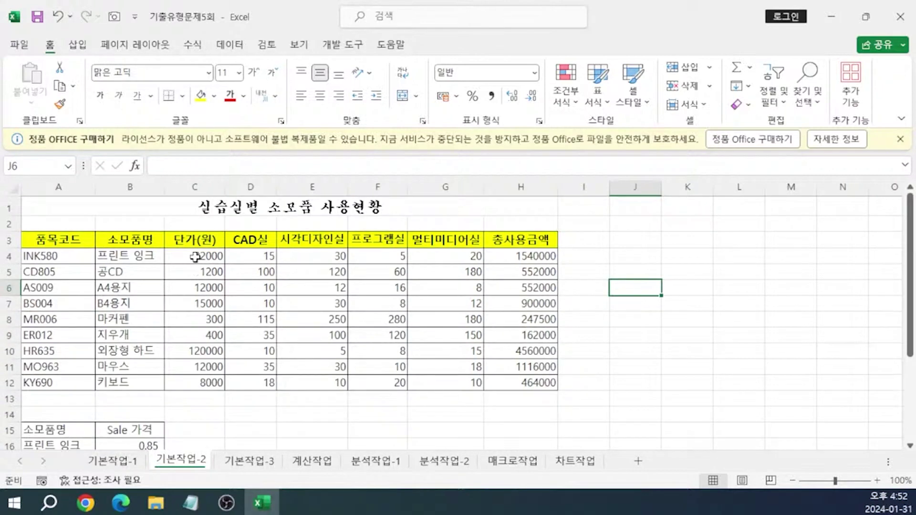
left_click_drag(196, 256, 195, 377)
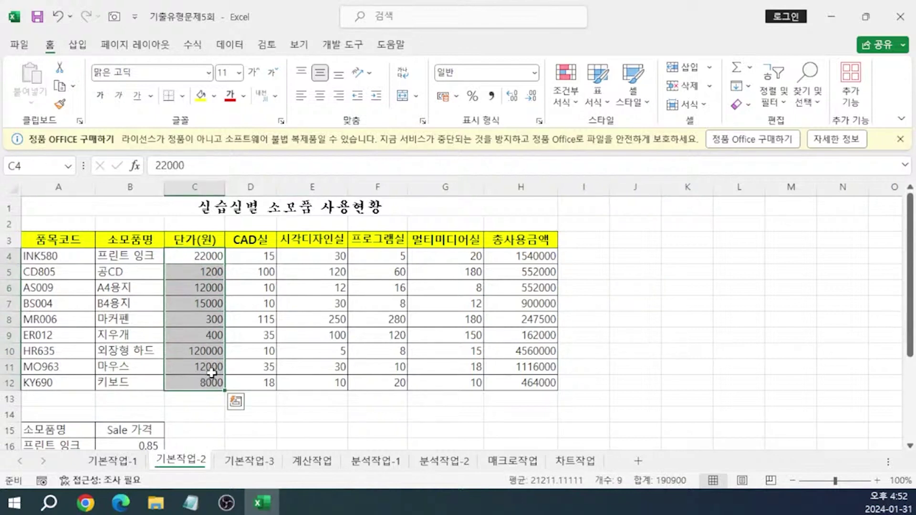
key("ctrl+c")
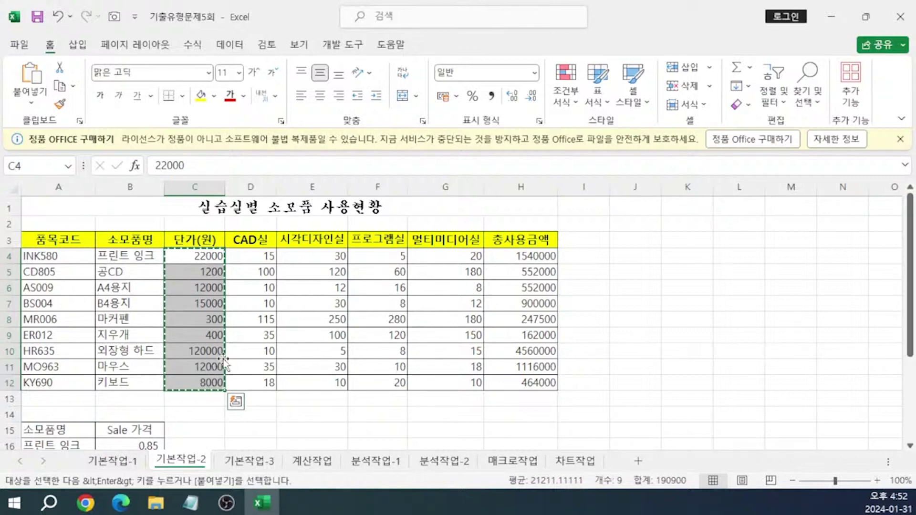
scroll(212, 365, "down", 3)
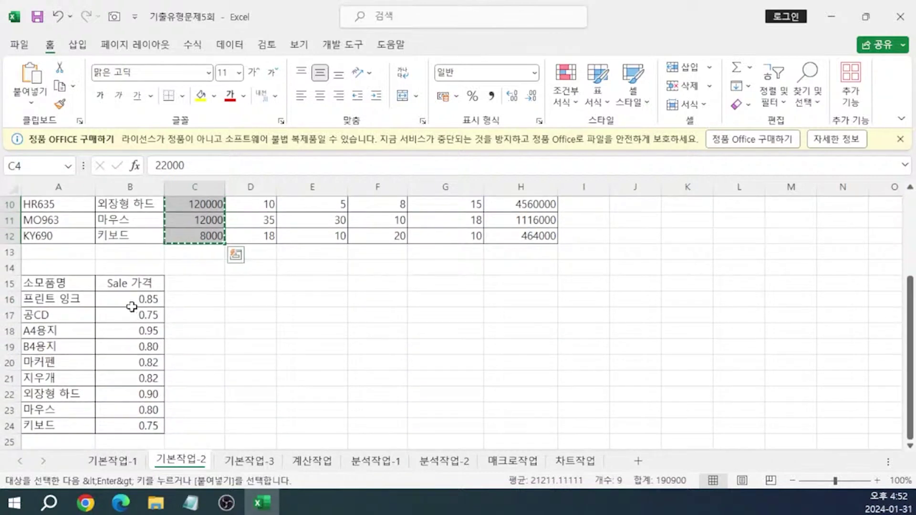
left_click_drag(132, 301, 124, 422)
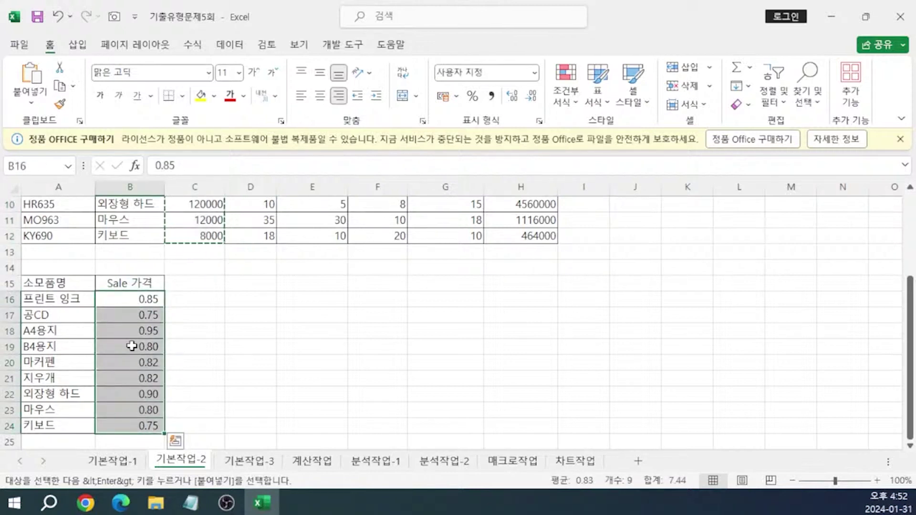
left_click(31, 105)
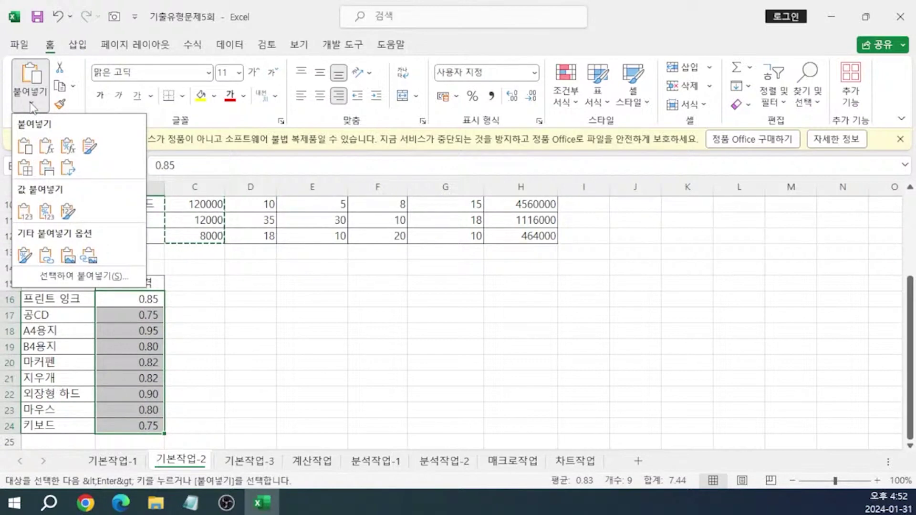
left_click(80, 277)
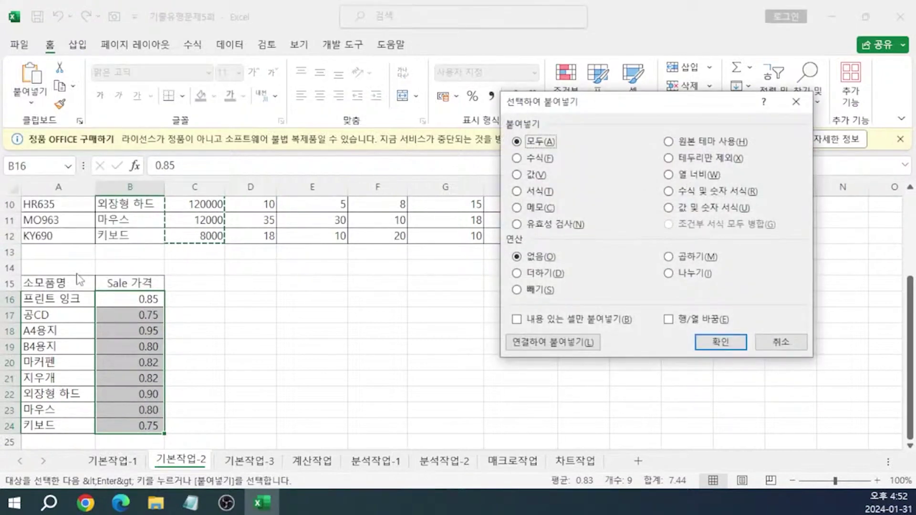
left_click(669, 259)
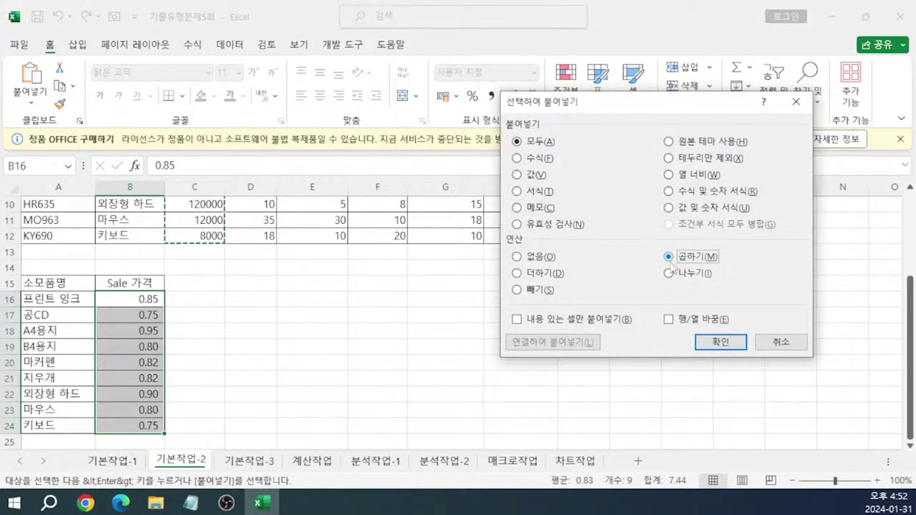
left_click(719, 347)
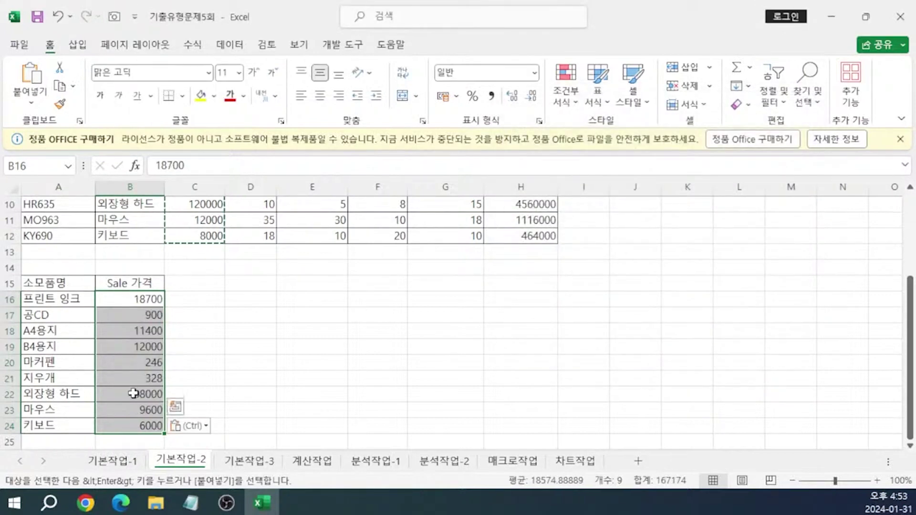
Apply the custom number format #,##0"원" to the unit prices in C4:C12 and the total amounts in H4:H12.
scroll(288, 350, "up", 3)
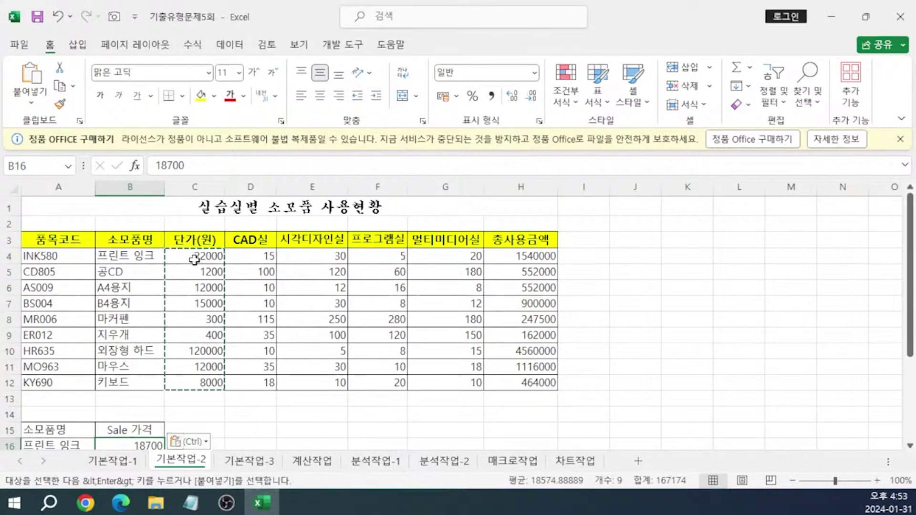
left_click_drag(194, 259, 191, 382)
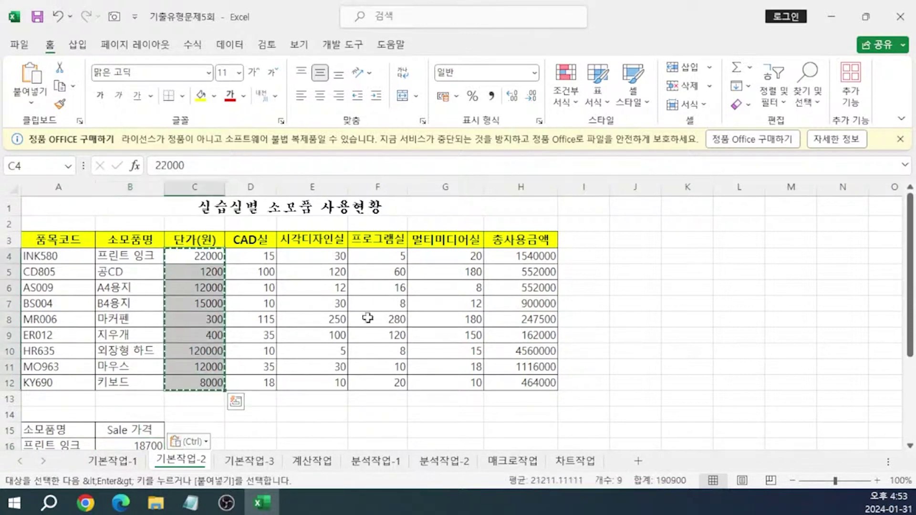
left_click_drag(524, 256, 519, 379)
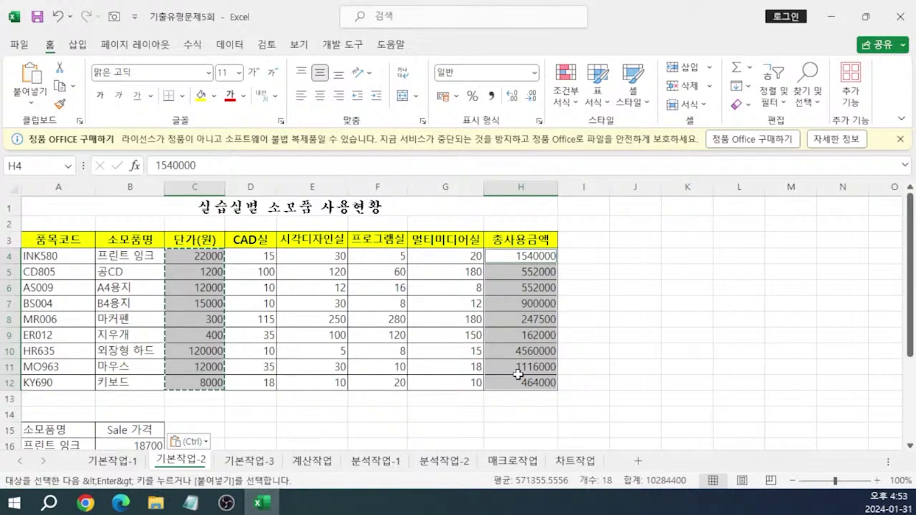
key("ctrl+1")
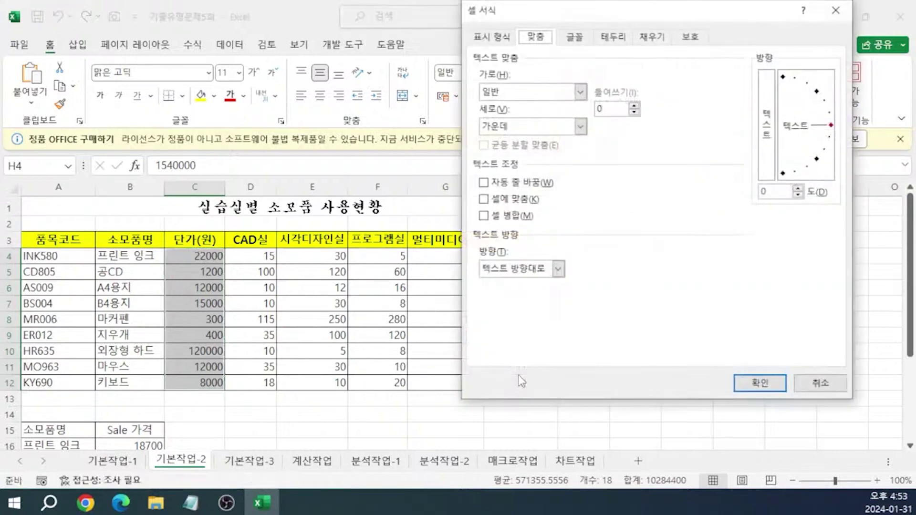
left_click(490, 38)
left_click(506, 195)
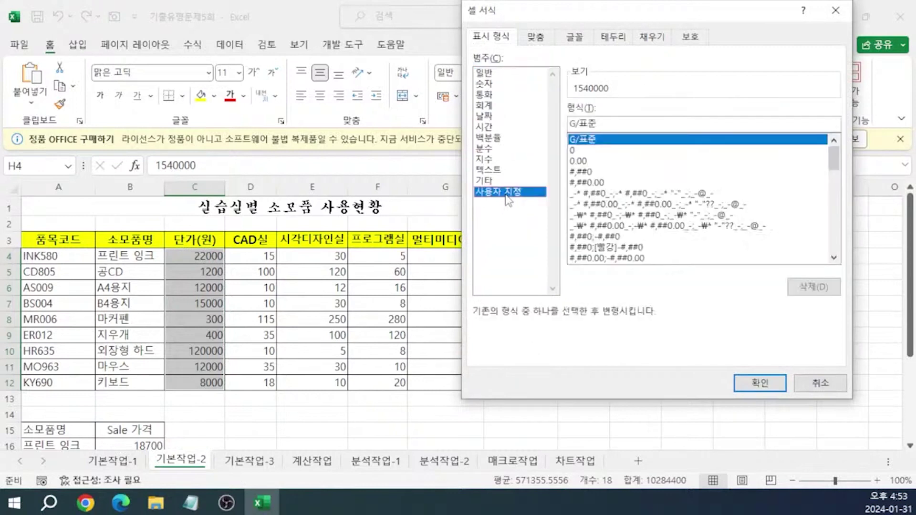
left_click_drag(625, 124, 546, 125)
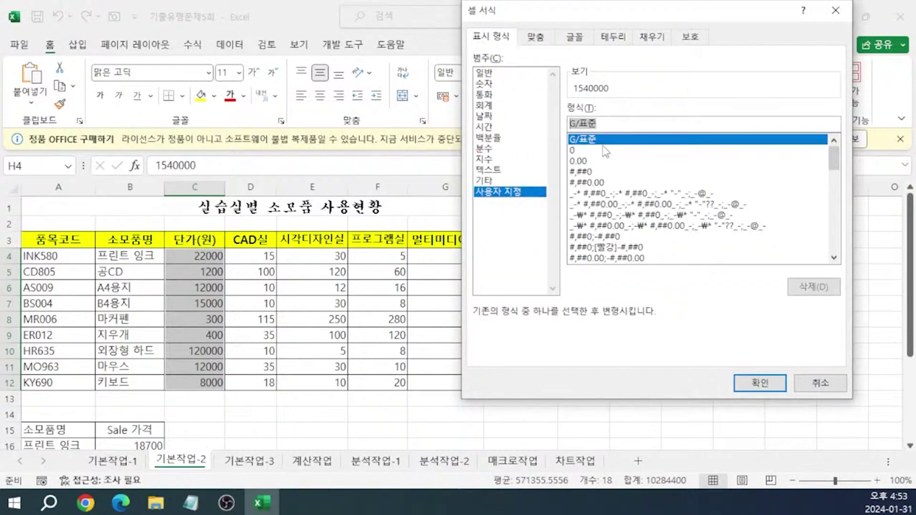
type("#,##")
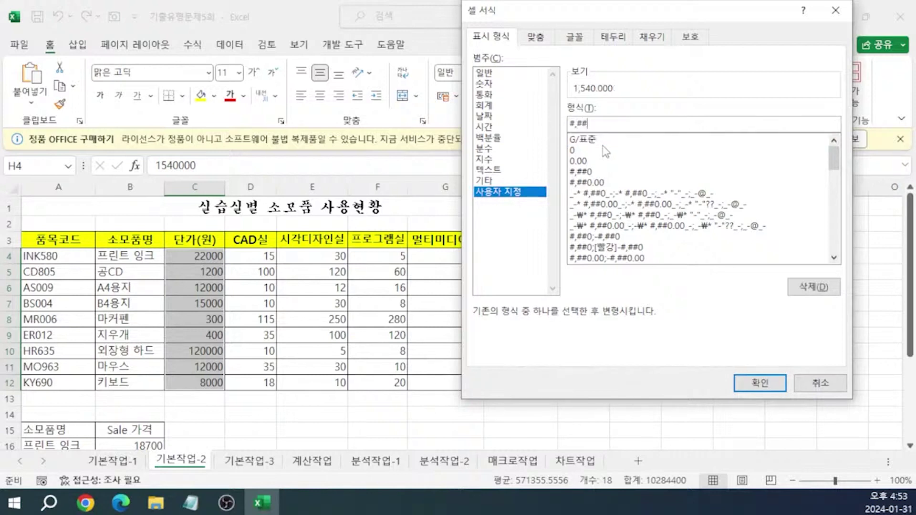
type("0")
type("\"원\"")
left_click(741, 379)
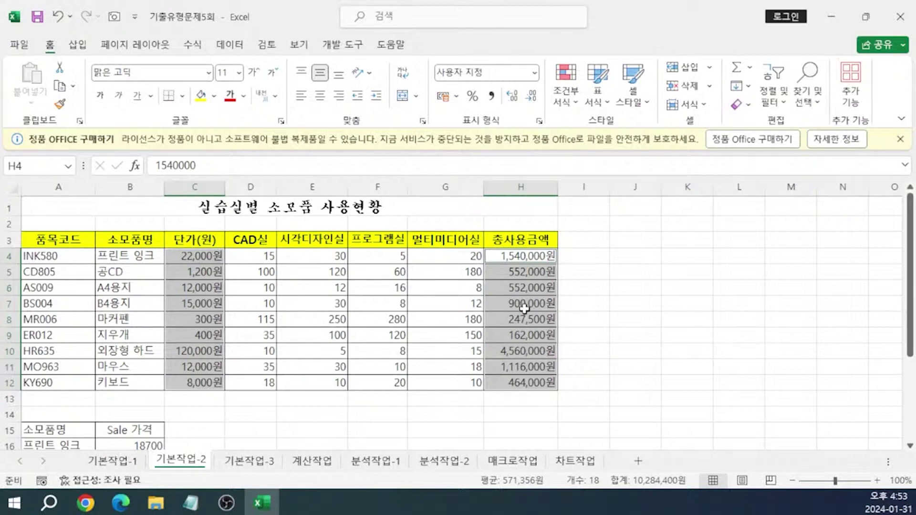
Check the memo task in the Notepad instructions, and insert a memo on H10 containing only the text 가장 큰 지출항목.
key("alt+Tab")
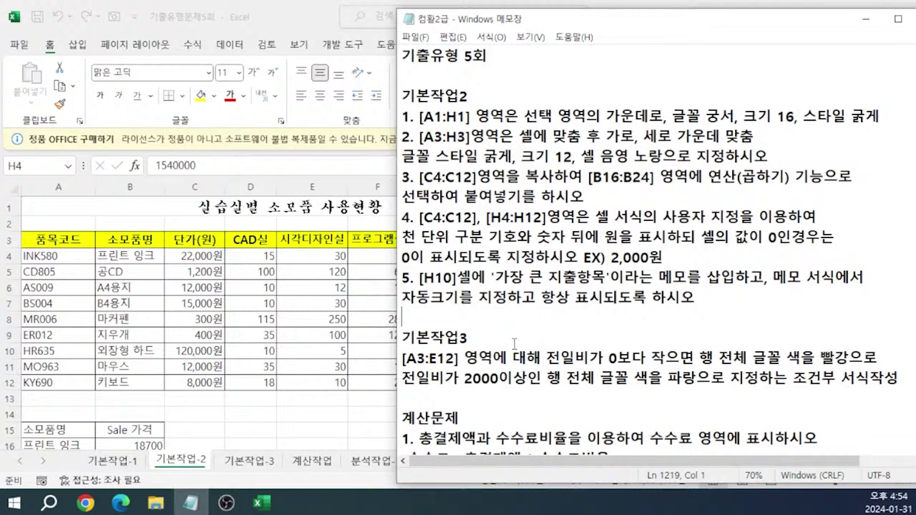
left_click(357, 365)
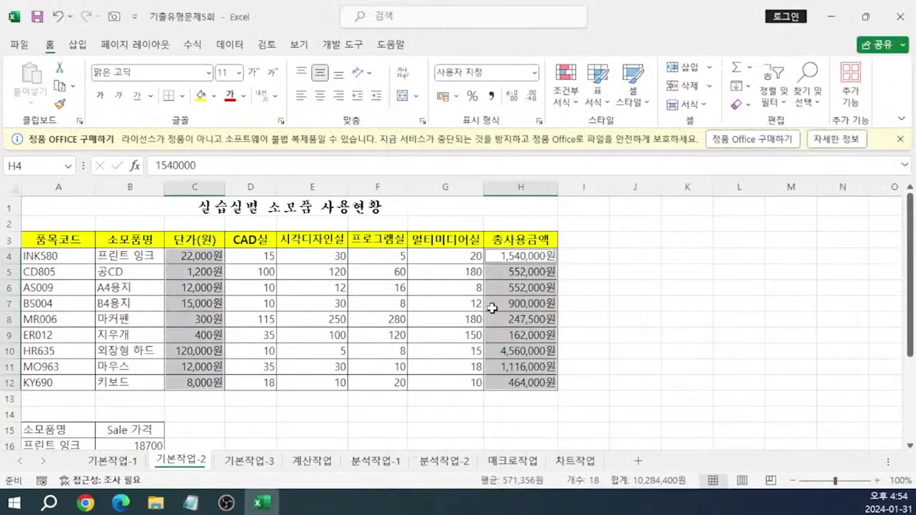
left_click(517, 348)
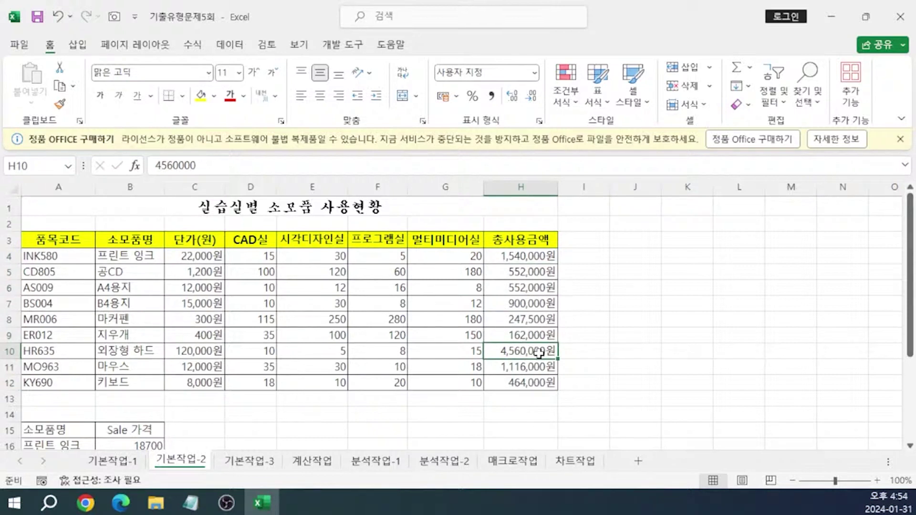
key("shift+F2")
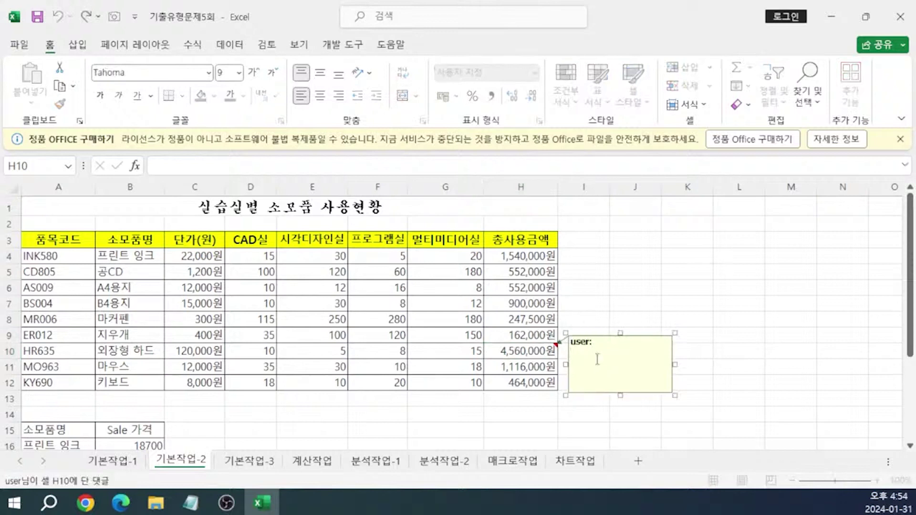
left_click_drag(578, 367, 535, 334)
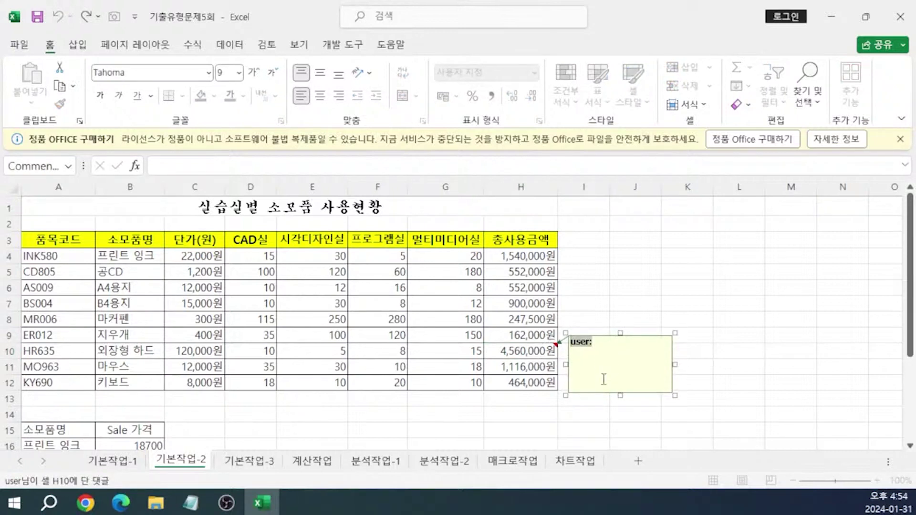
type("가장 큰 지")
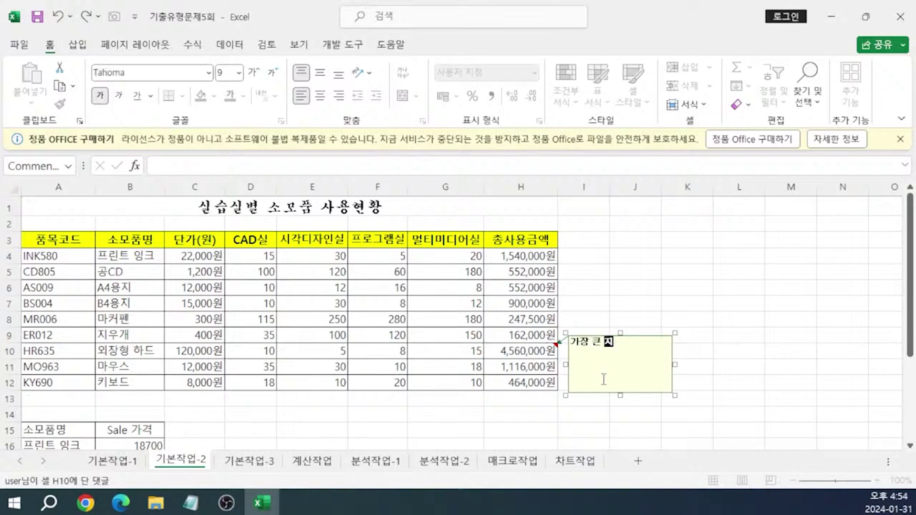
type("출항목")
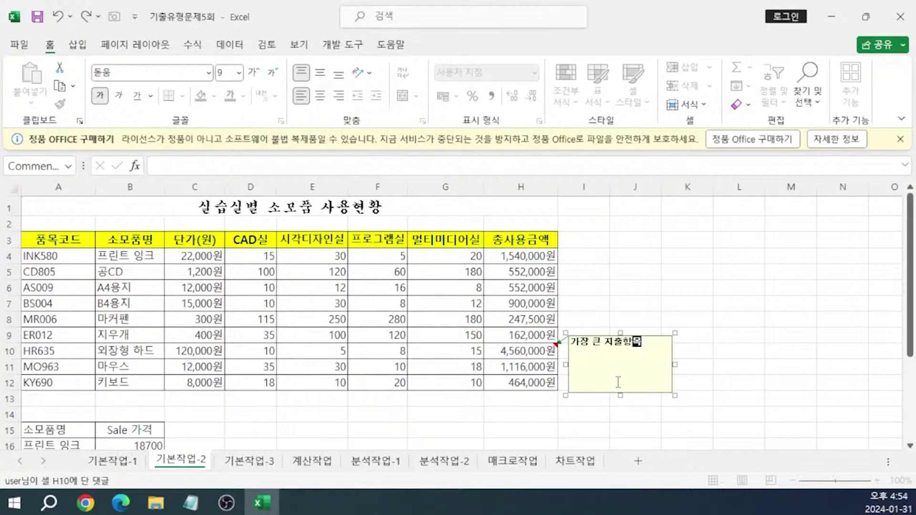
Turn on automatic size (자동 크기) for the H10 memo in its memo format settings.
left_click(643, 395)
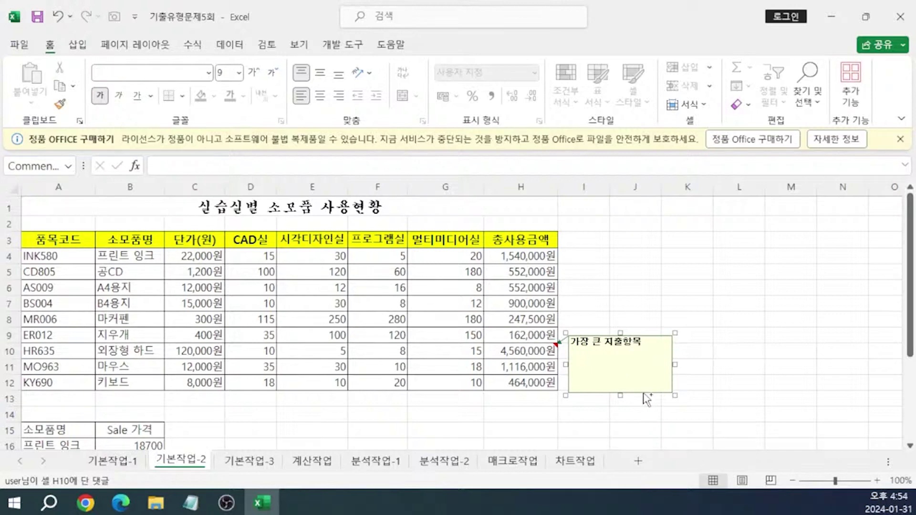
double_click(643, 395)
left_click(597, 76)
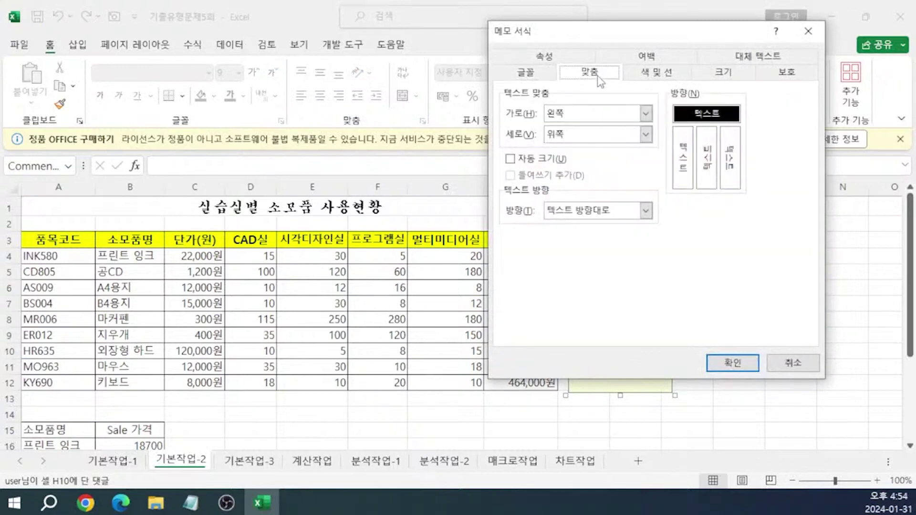
left_click(552, 160)
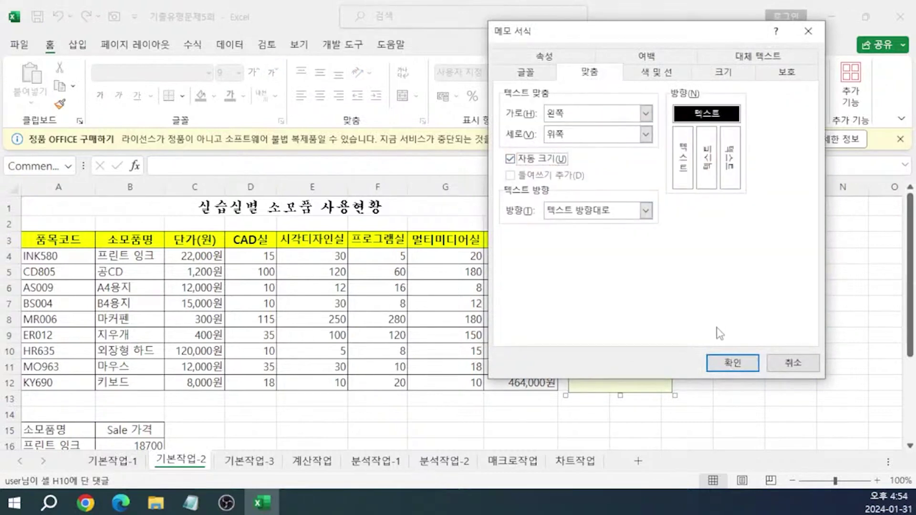
left_click(731, 363)
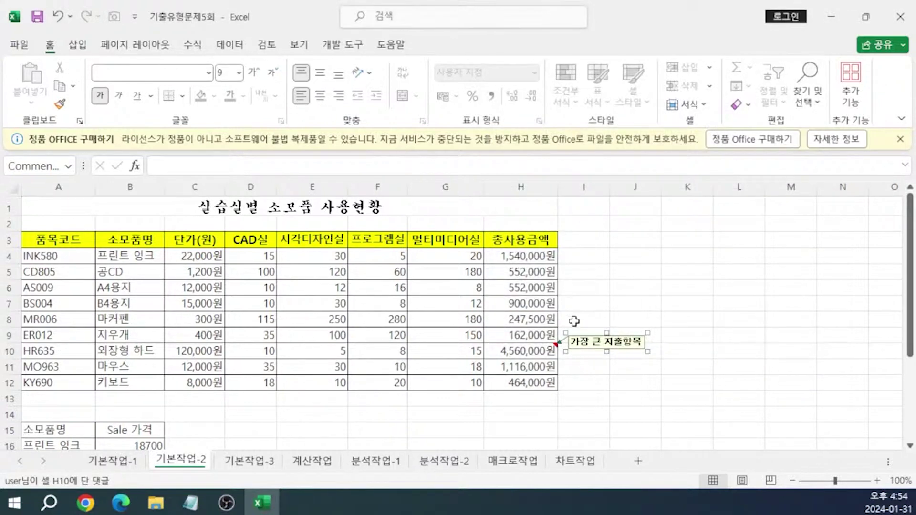
left_click(701, 355)
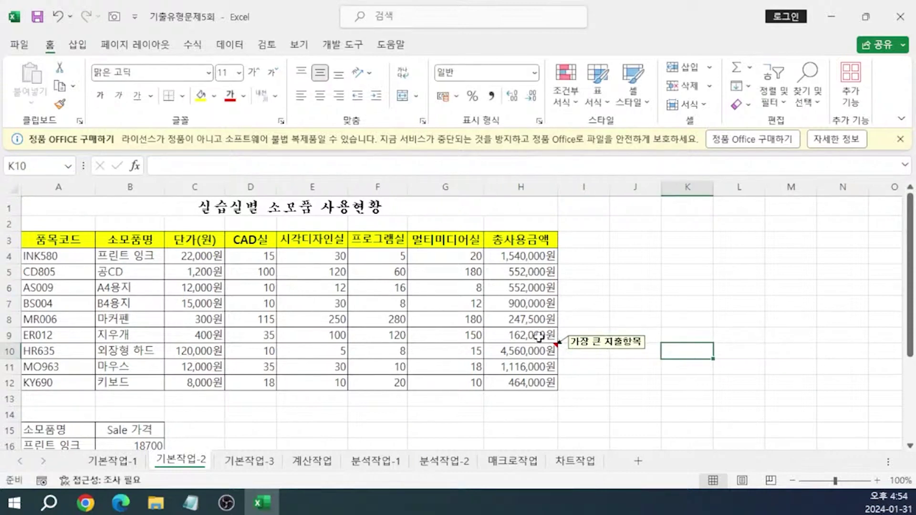
Open the 기본작업-3 sheet, consult its task in the Notepad instructions, and select the data range A3:E12.
left_click(245, 465)
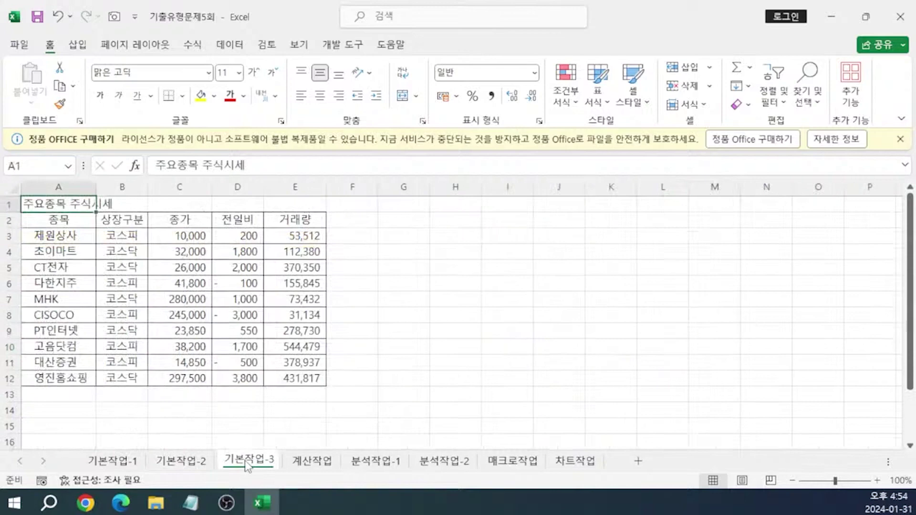
left_click(191, 502)
scroll(504, 305, "down", 4)
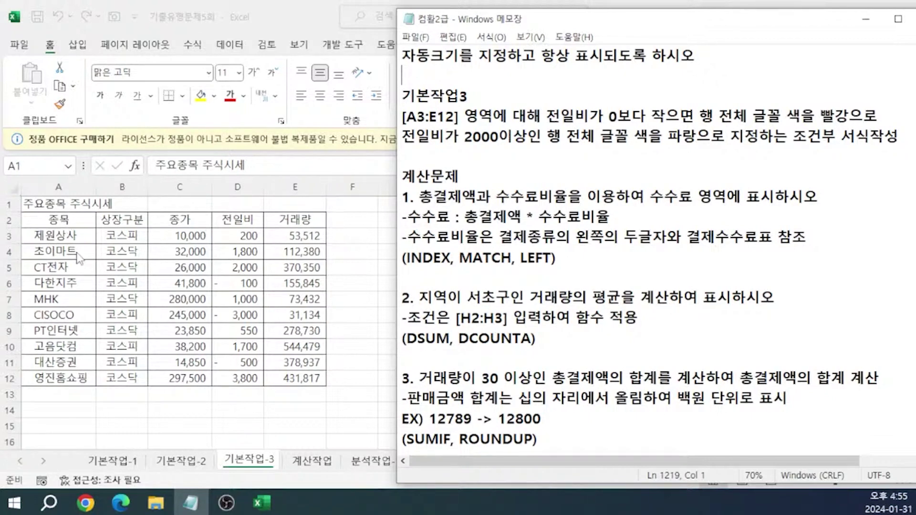
left_click(59, 238)
left_click(52, 235)
left_click_drag(51, 236, 301, 378)
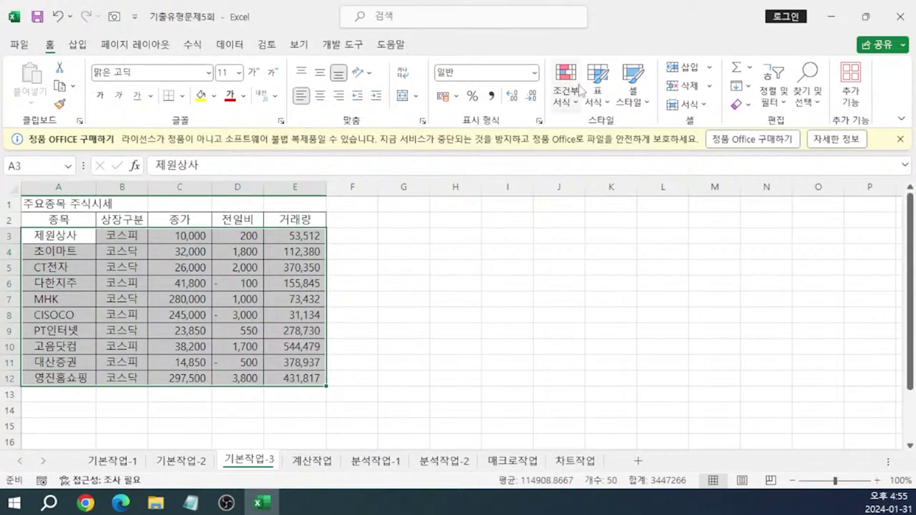
Create a formula-based conditional formatting rule for A3:E12 with the formula =$D3<0.
left_click(567, 105)
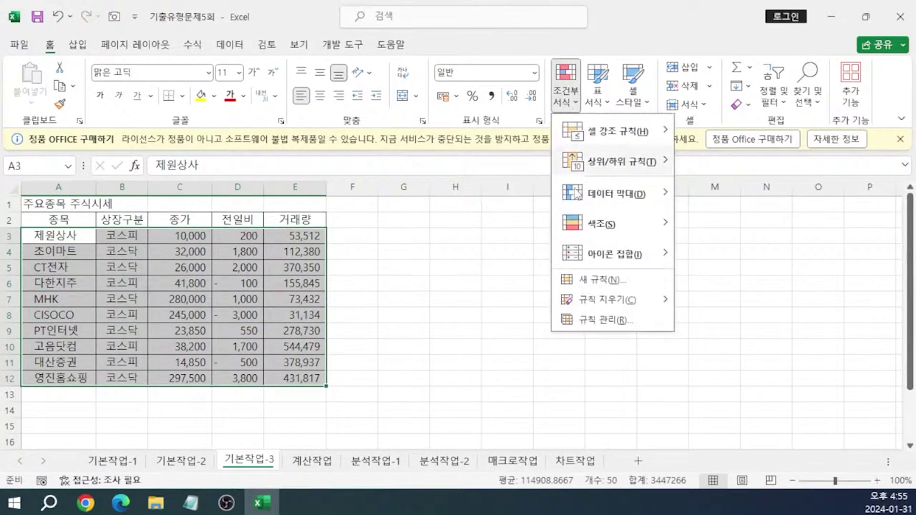
left_click(597, 281)
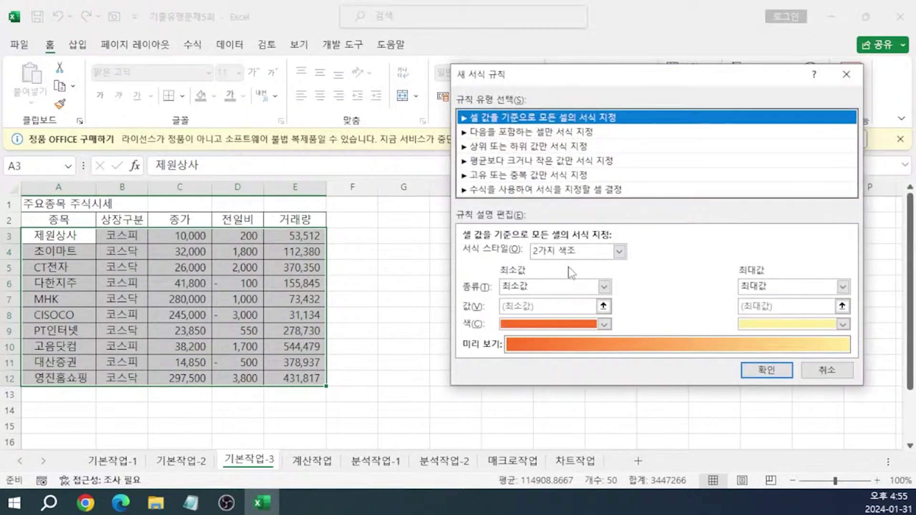
left_click(521, 190)
left_click_drag(548, 84, 510, 83)
left_click(480, 255)
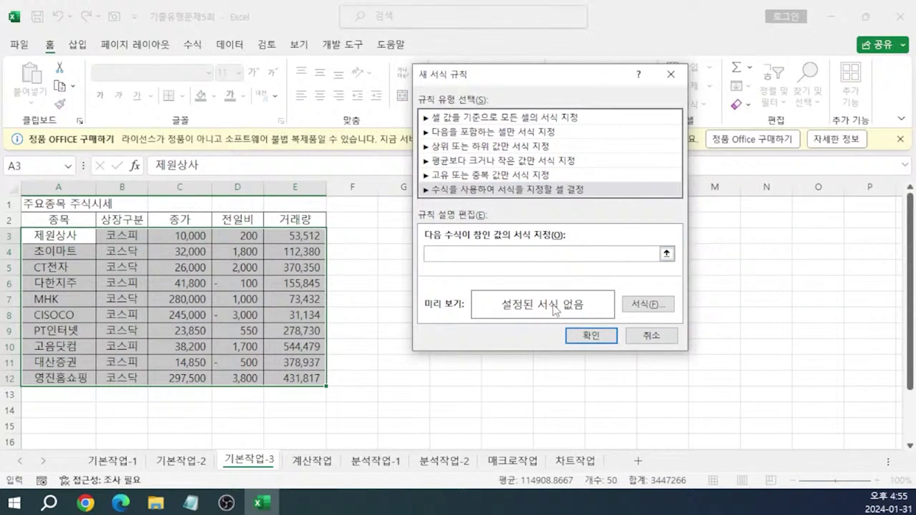
type("=")
left_click(245, 237)
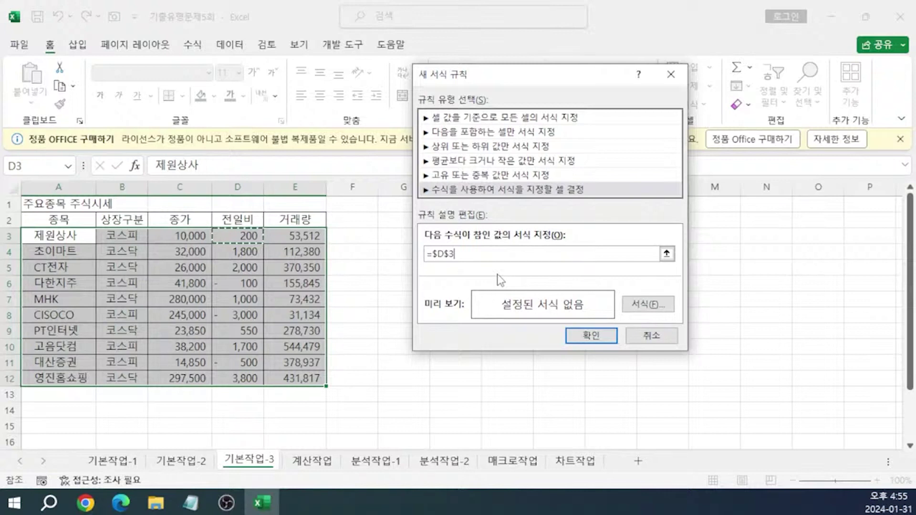
key("F4")
key("F4")
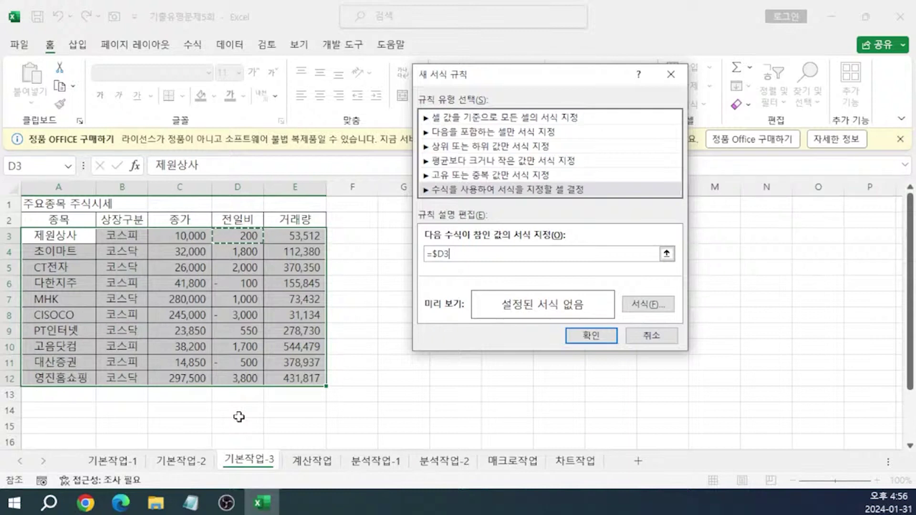
type("<0")
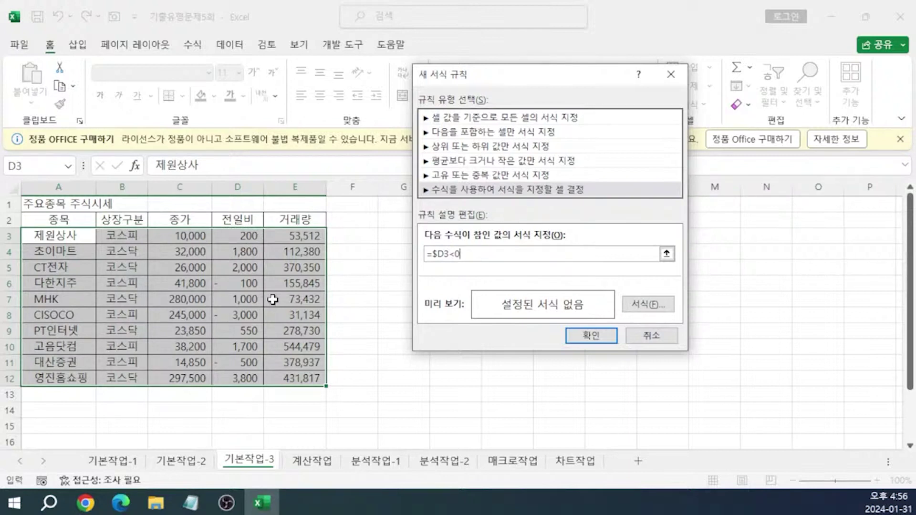
Set the rule's font color to standard red and apply the rule to the selected rows.
left_click(647, 306)
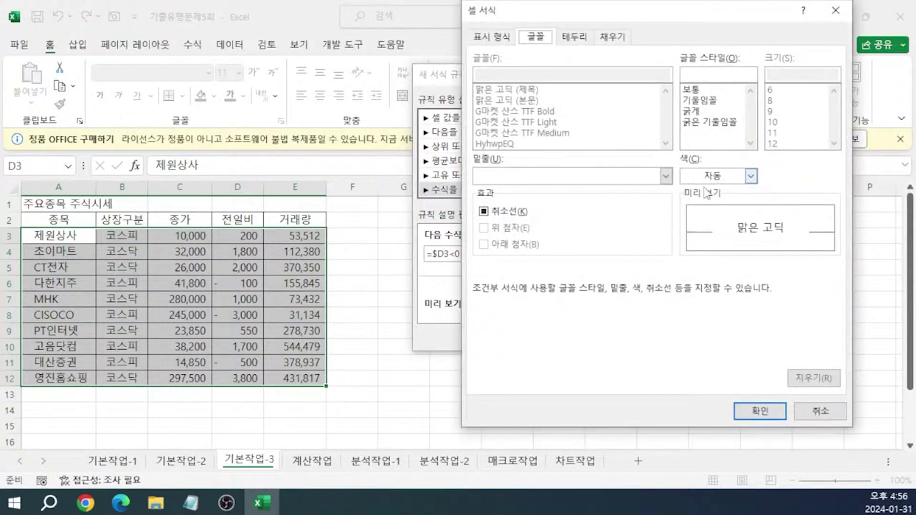
left_click(694, 181)
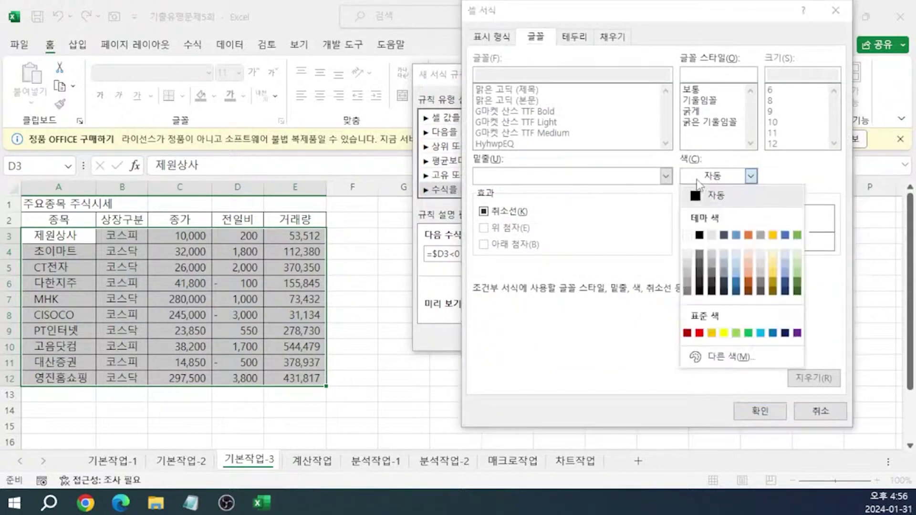
left_click(698, 332)
left_click(776, 410)
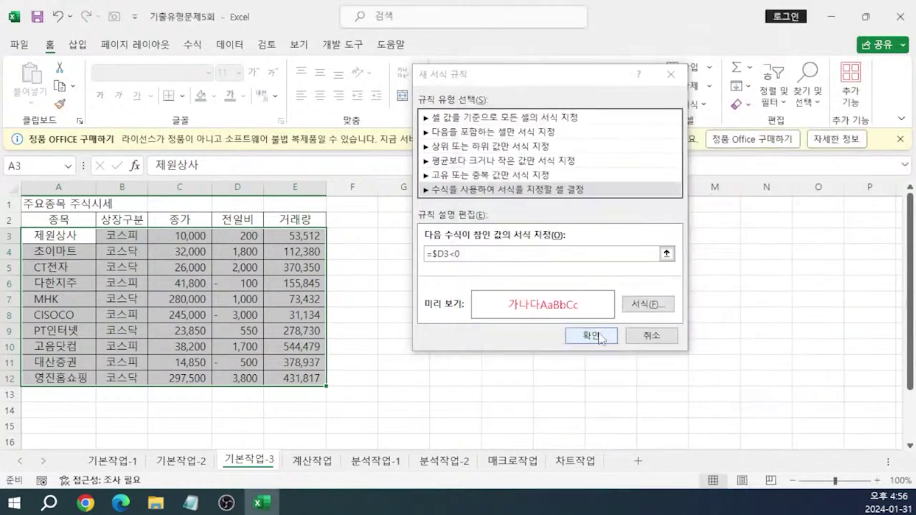
left_click(598, 332)
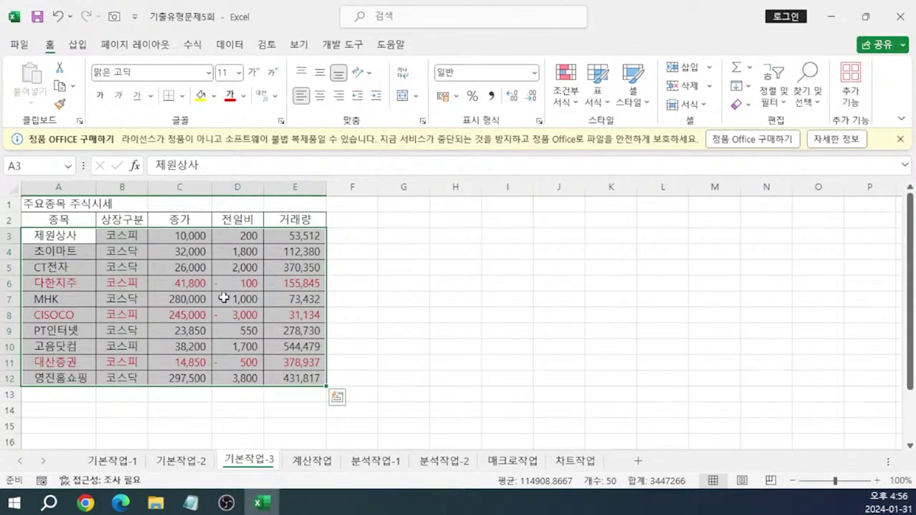
Create a second formula-based conditional formatting rule for A3:E12 with the formula =$D3>=2000.
left_click(567, 103)
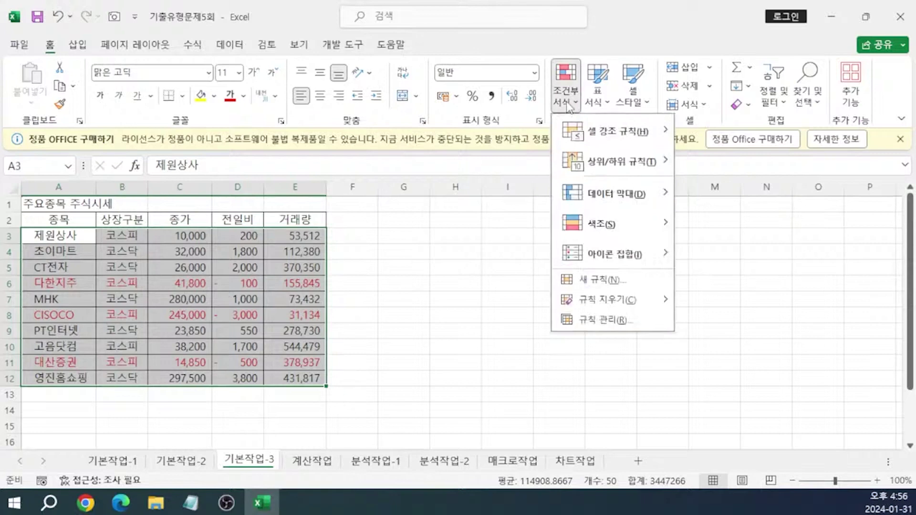
left_click(596, 280)
left_click(439, 173)
left_click(429, 236)
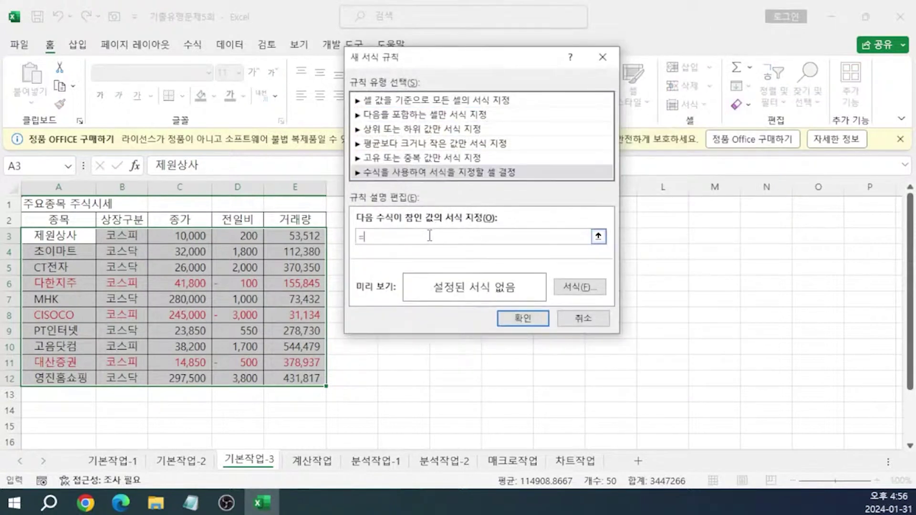
type("=")
left_click(245, 238)
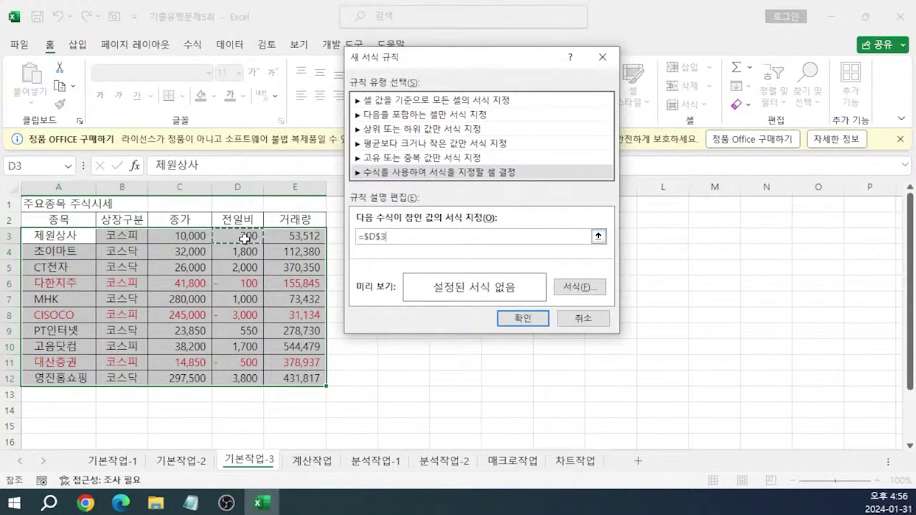
key("F4")
key("F4")
type(">=2000")
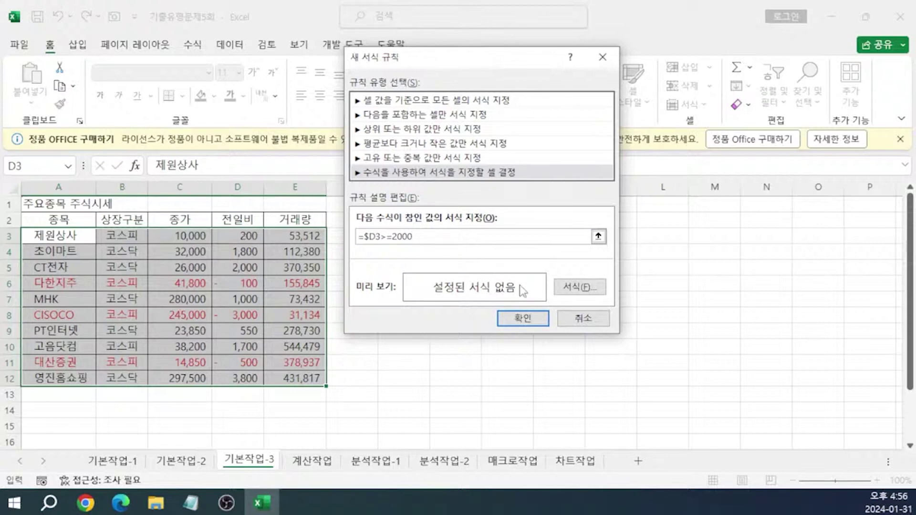
Set the new rule's font color to standard blue (파랑), apply the rule, and deselect the range.
left_click(569, 288)
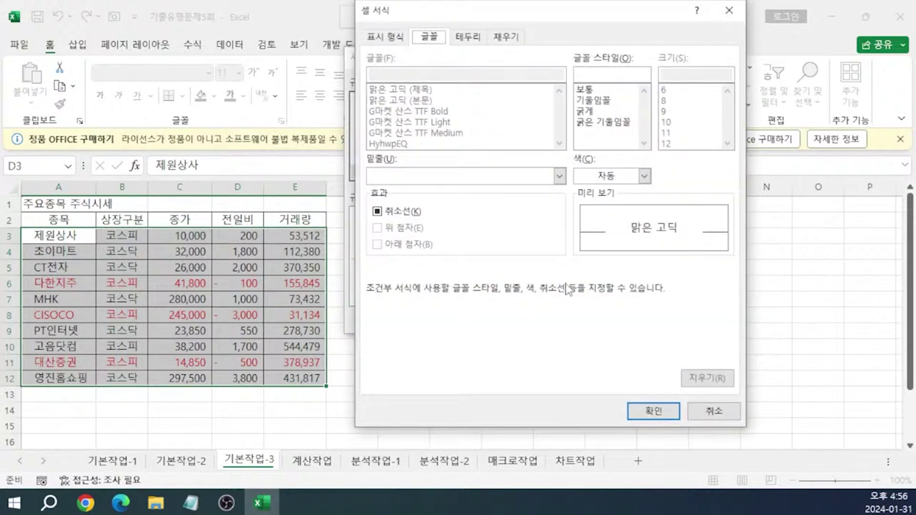
left_click(643, 176)
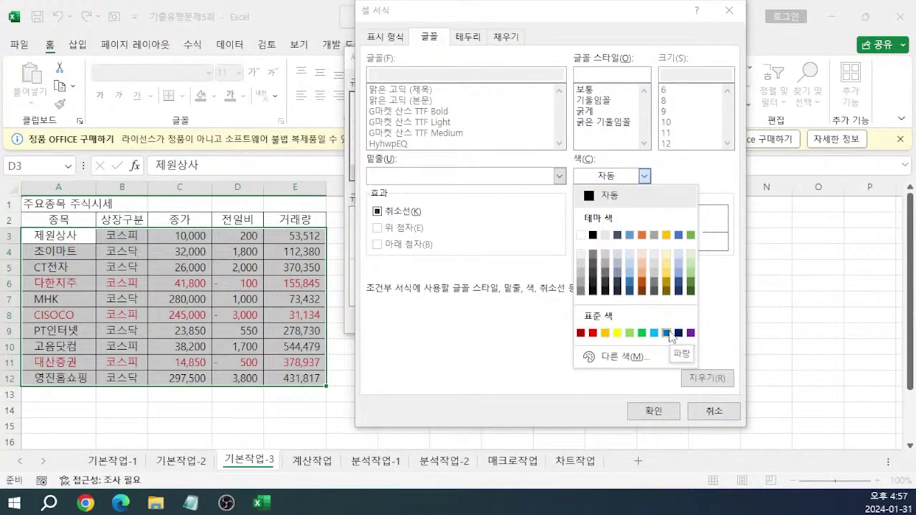
left_click(667, 332)
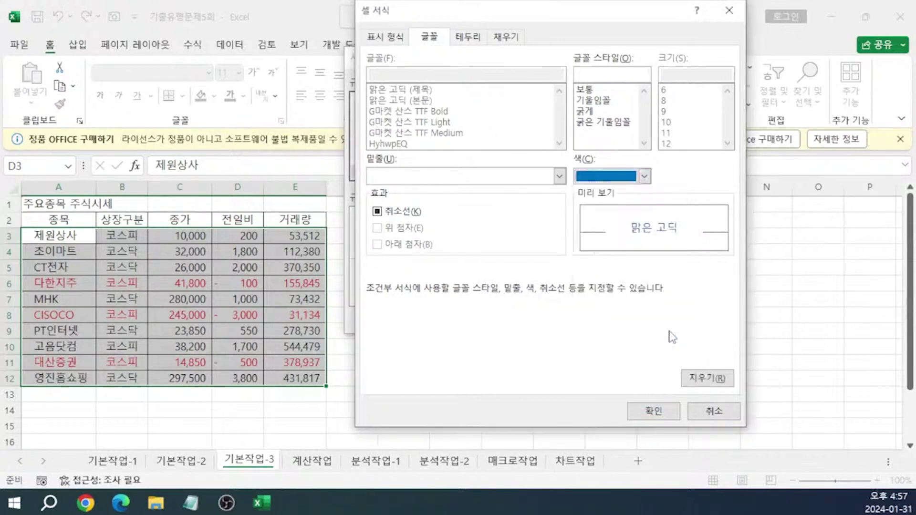
left_click(653, 411)
left_click(523, 318)
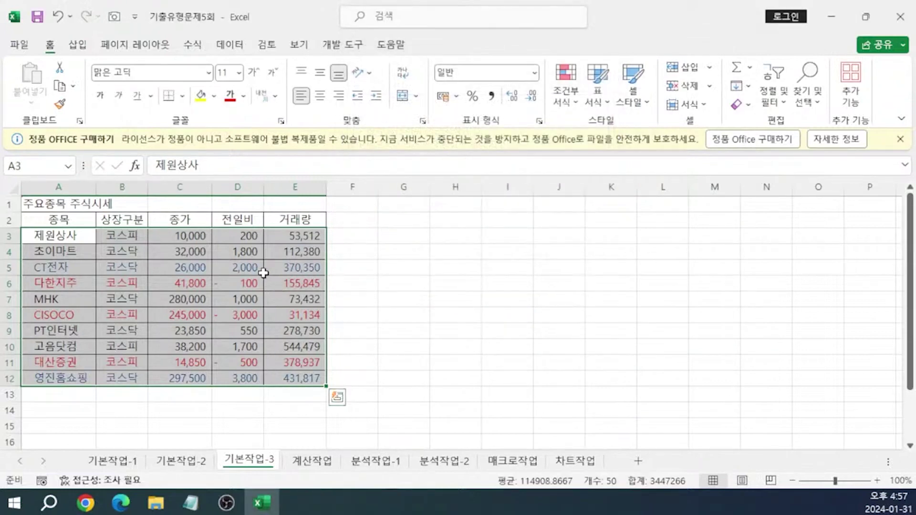
left_click(392, 285)
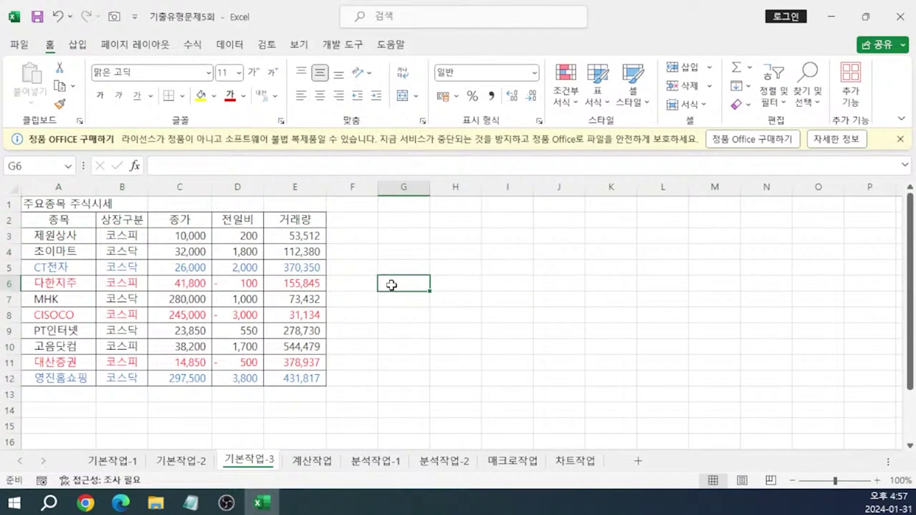
Open the 계산작업 sheet and consult its calculation task 1 in the Notepad instructions.
left_click(312, 461)
key("alt+Tab")
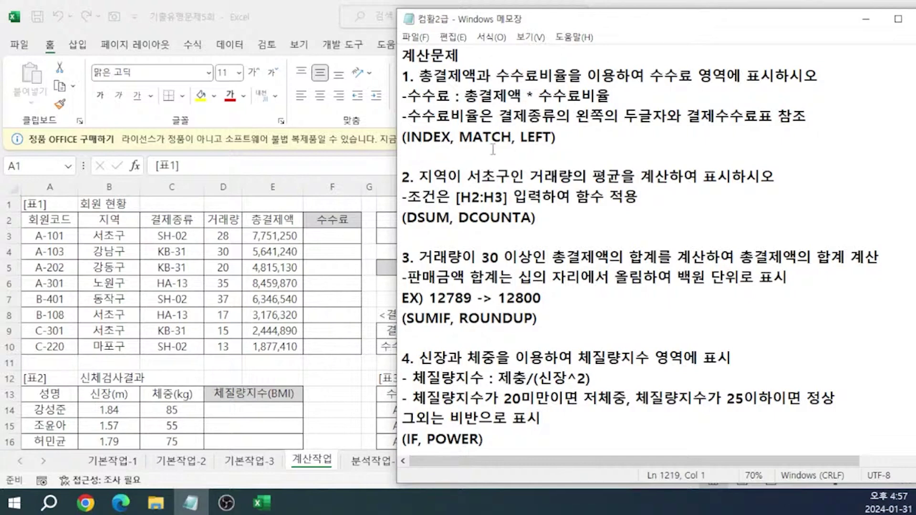
left_click(329, 240)
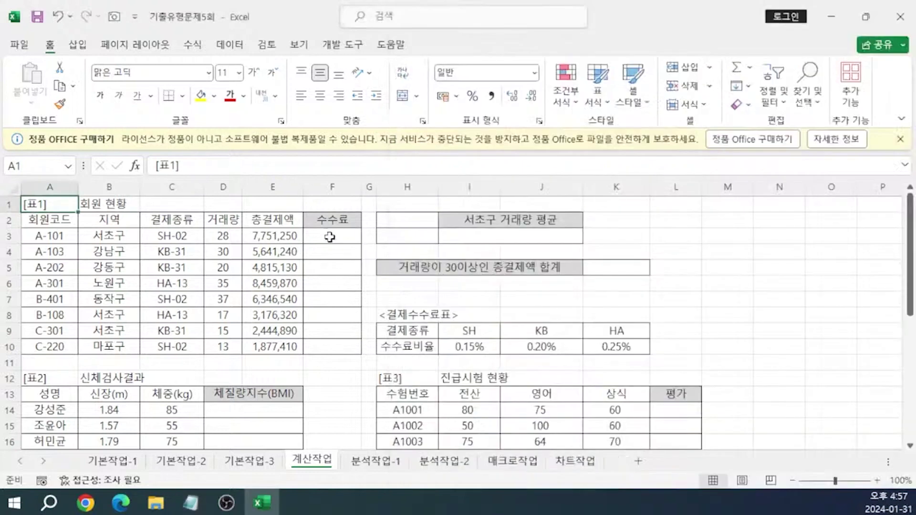
Start the 수수료 formula in F3 with =E3*INDEX(, multiplying the row's 총결제액 by an INDEX lookup.
type("=")
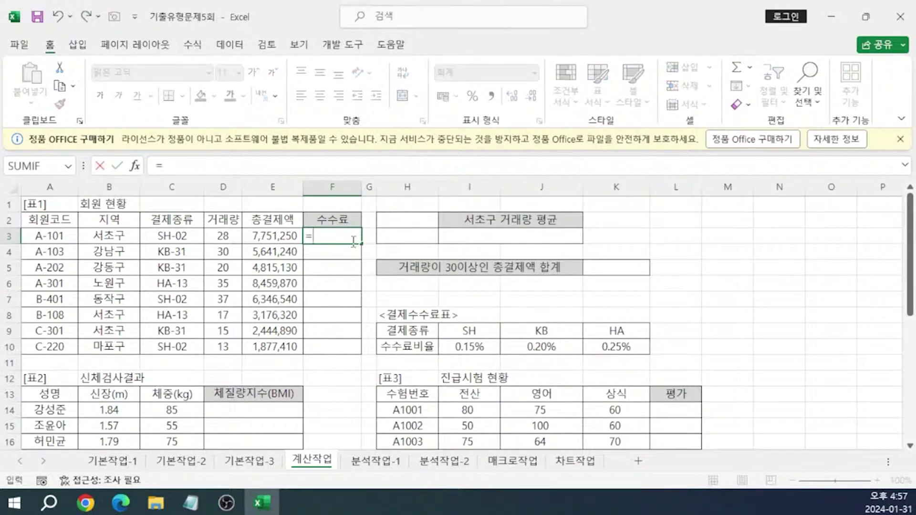
left_click(275, 232)
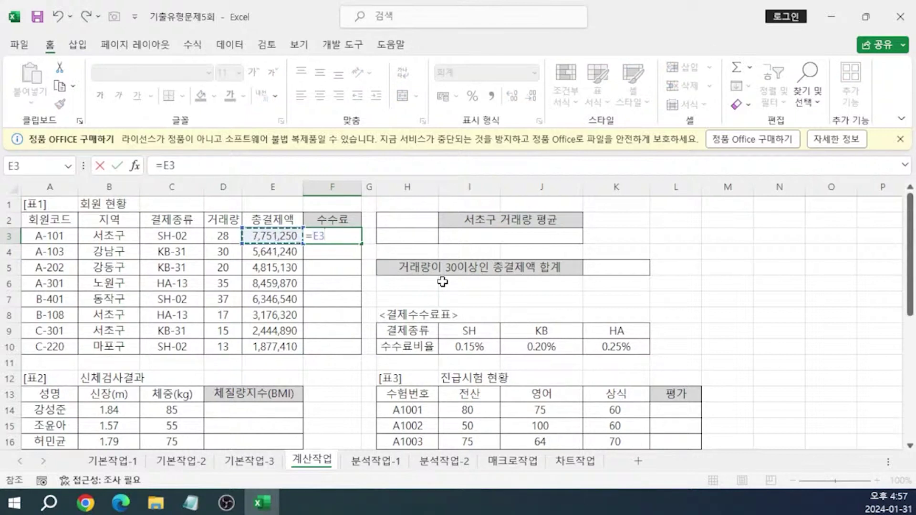
type("*")
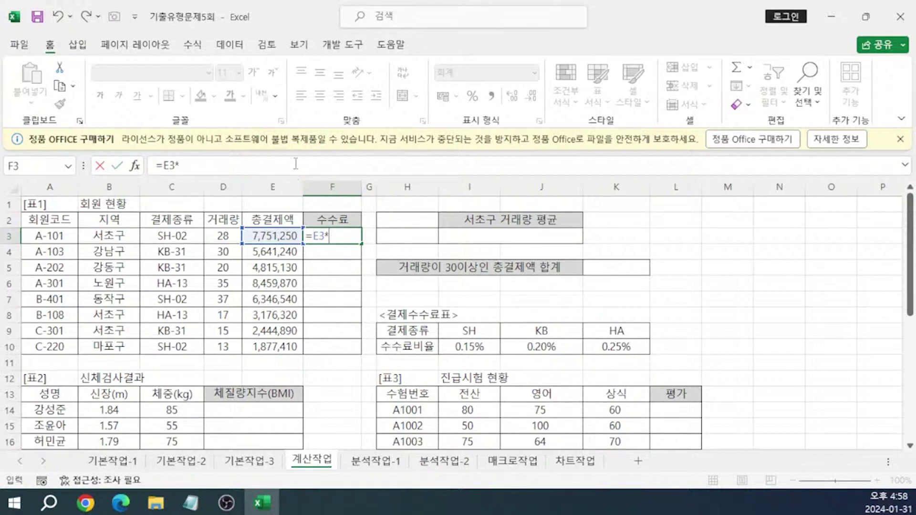
type("INDEX(")
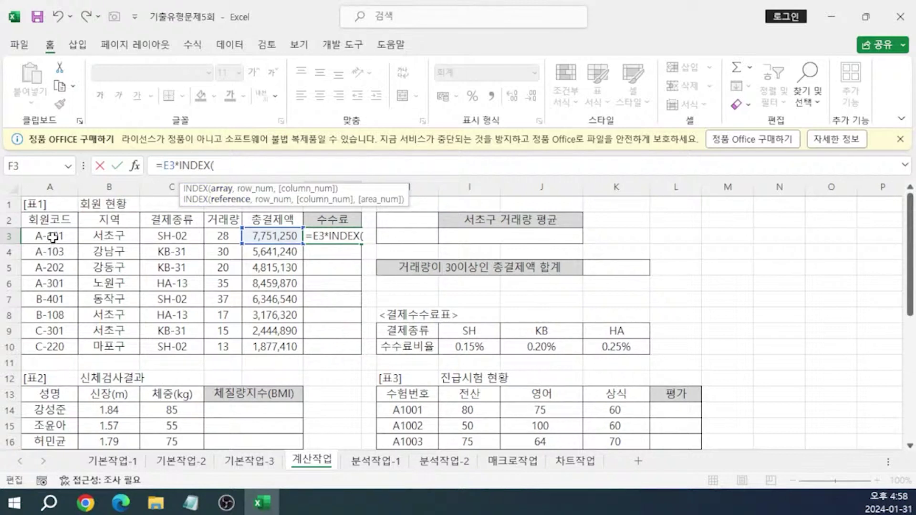
Try the member table range $A$3:$E$10 as the array of the INDEX function in F3.
left_click_drag(52, 235, 263, 348)
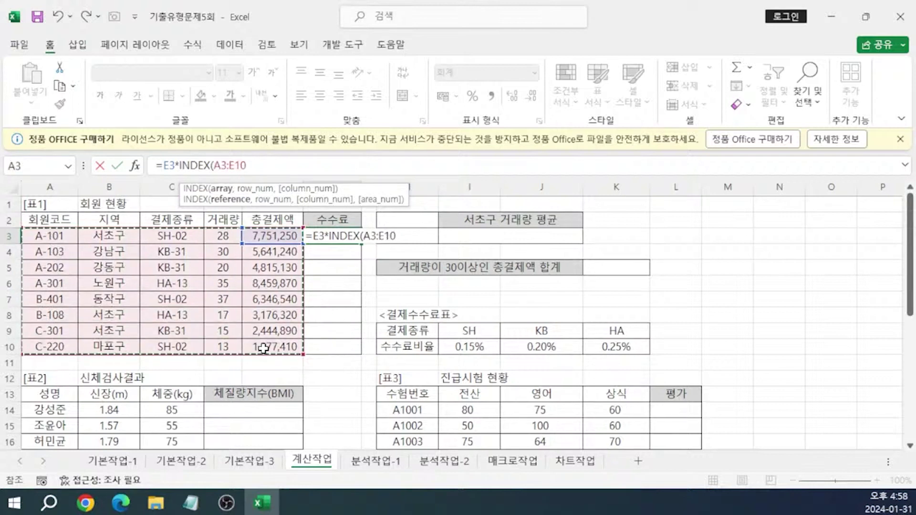
type(",")
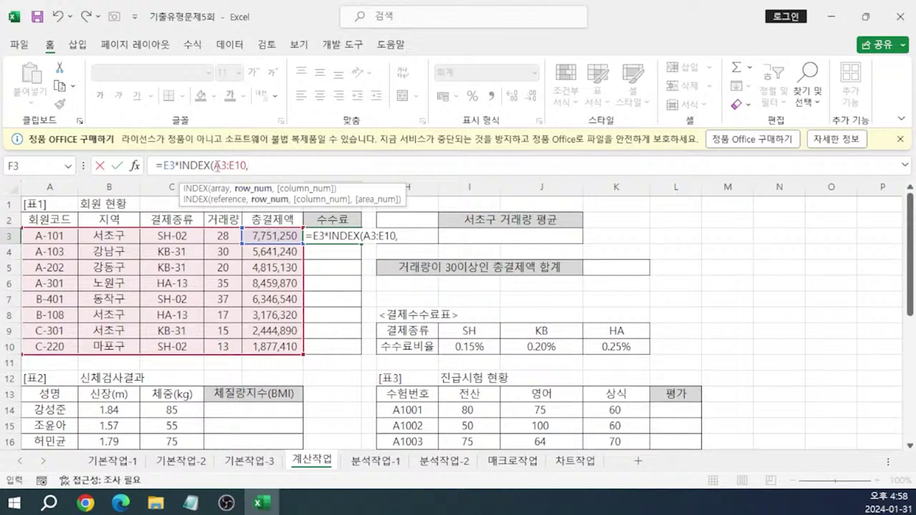
left_click_drag(217, 166, 249, 166)
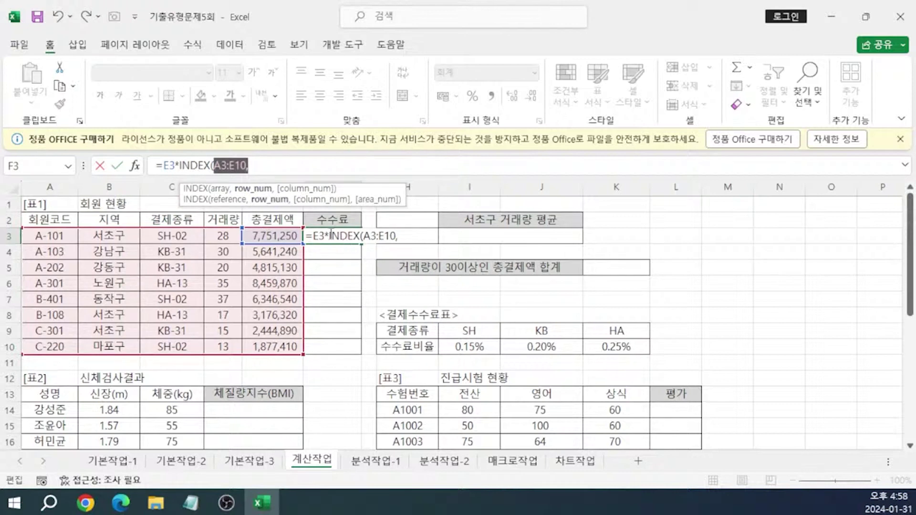
key("BackSpace")
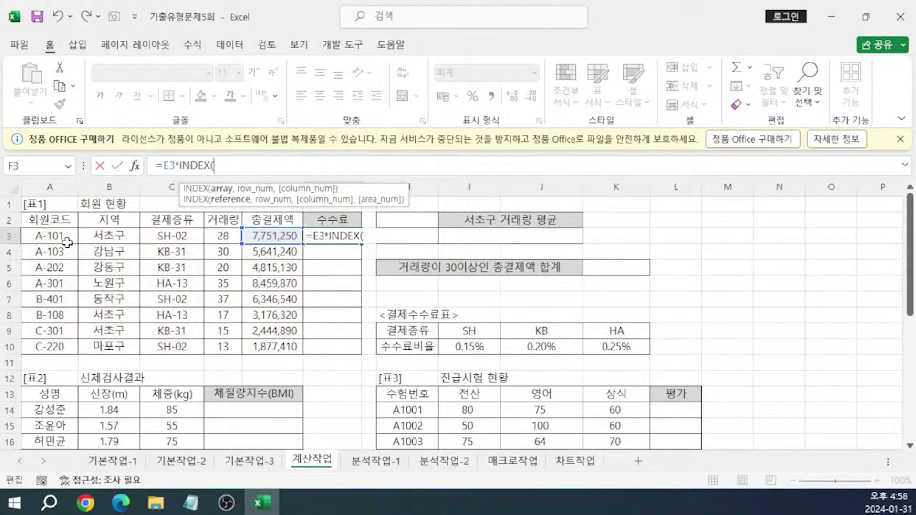
left_click_drag(59, 241, 248, 347)
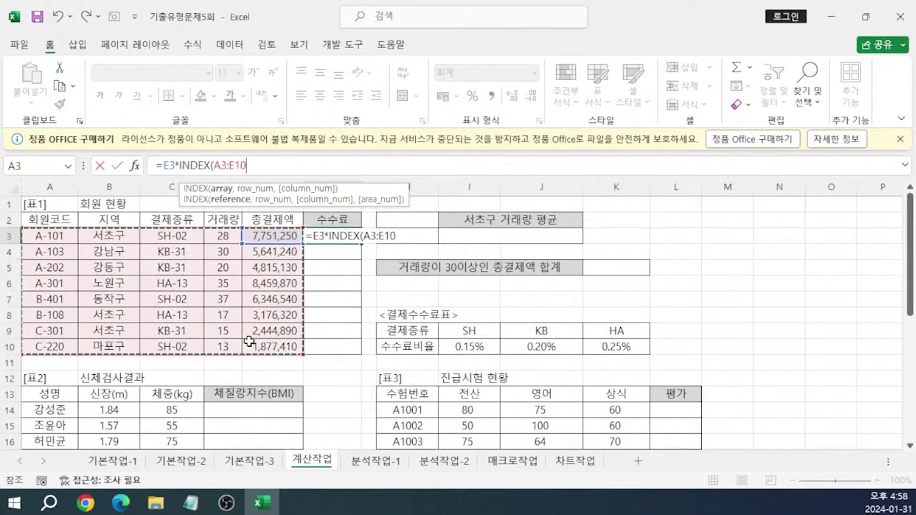
key("F4")
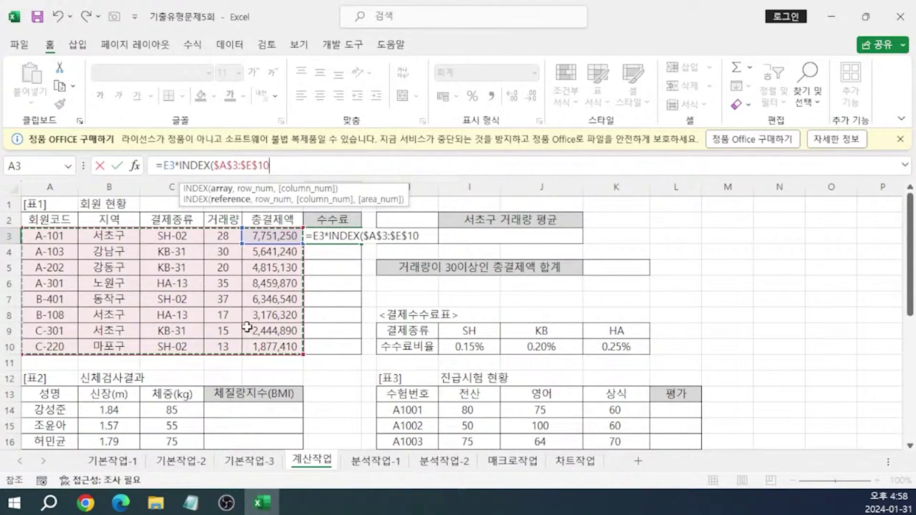
Add a nested MATCH to the F3 formula with LEFT(C3,2) as its lookup value.
type(",MATCH(")
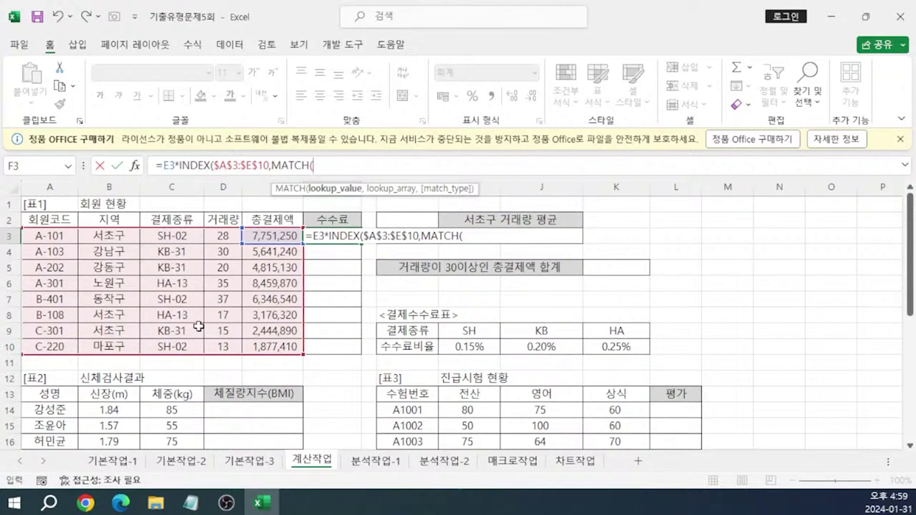
type("LEFT(")
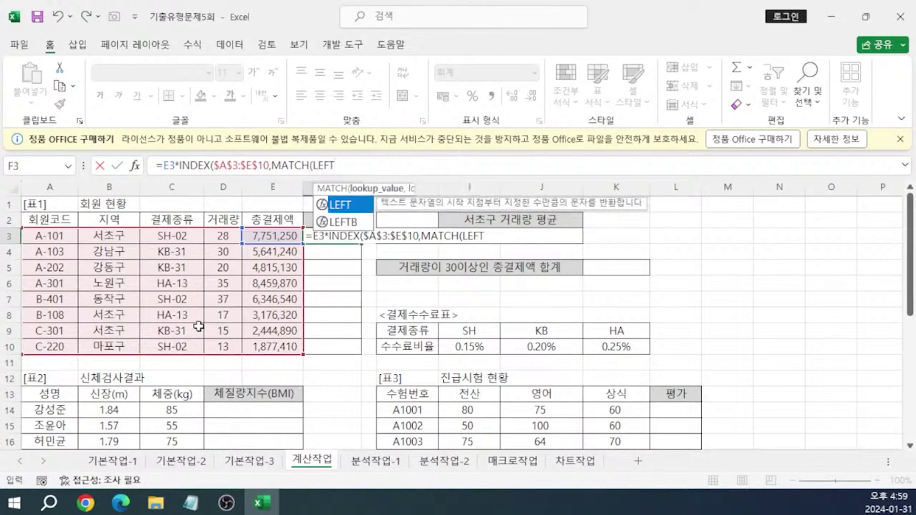
left_click(170, 235)
type(",")
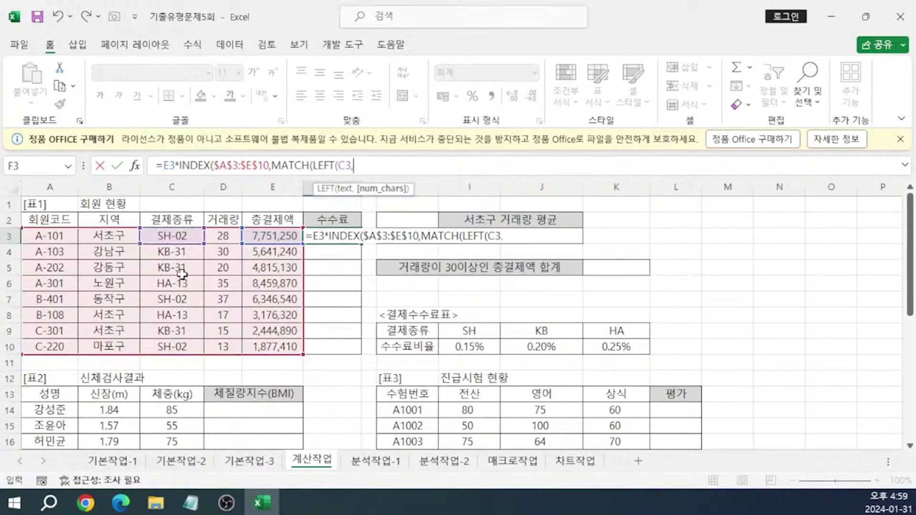
type("2)")
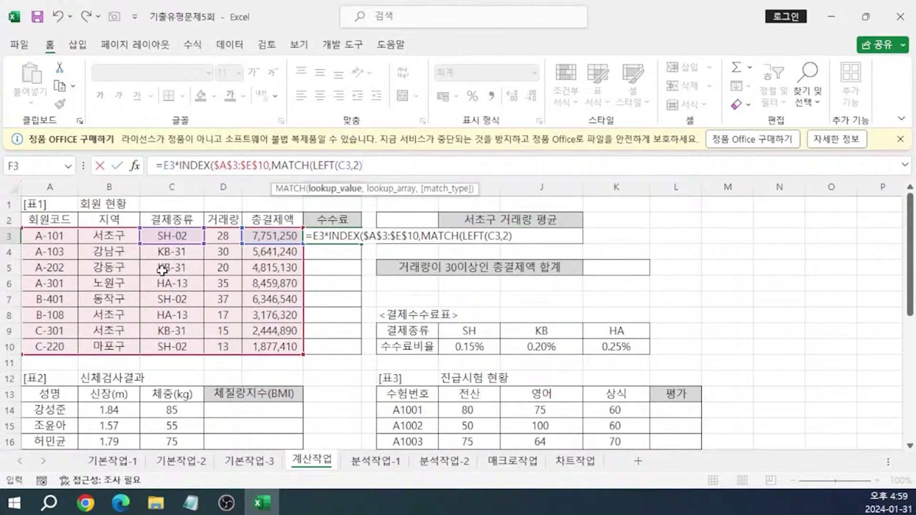
type(",")
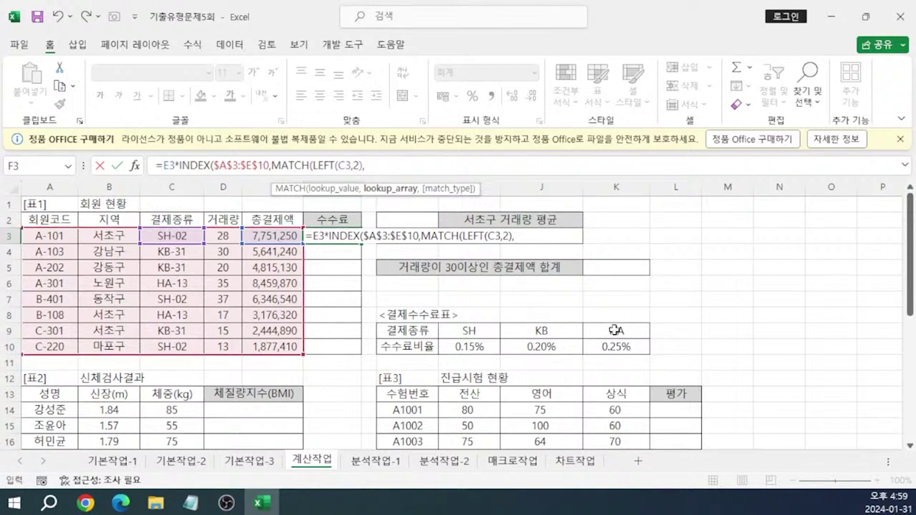
Complete MATCH with the lookup array $I$9:$K$9 from the 결제수수료표 and the exact match type 0.
left_click(460, 330)
left_click_drag(460, 330, 603, 330)
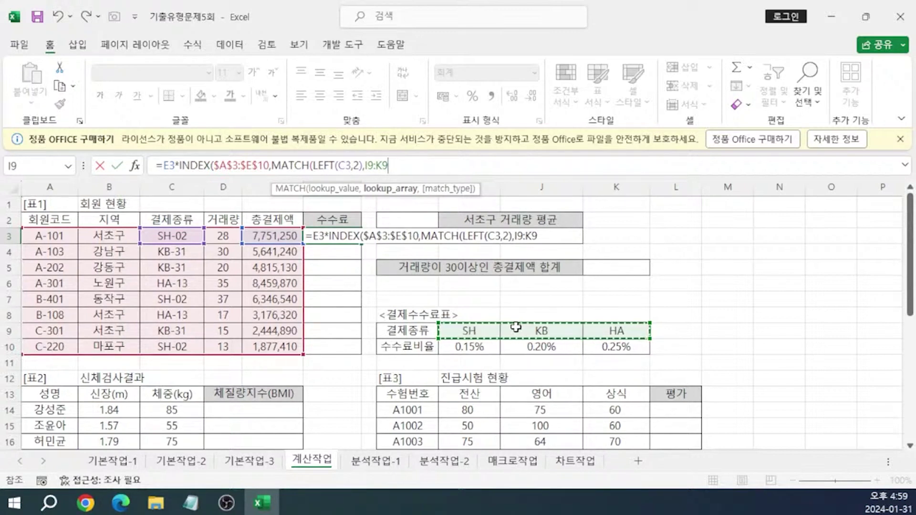
key("F4")
type(",")
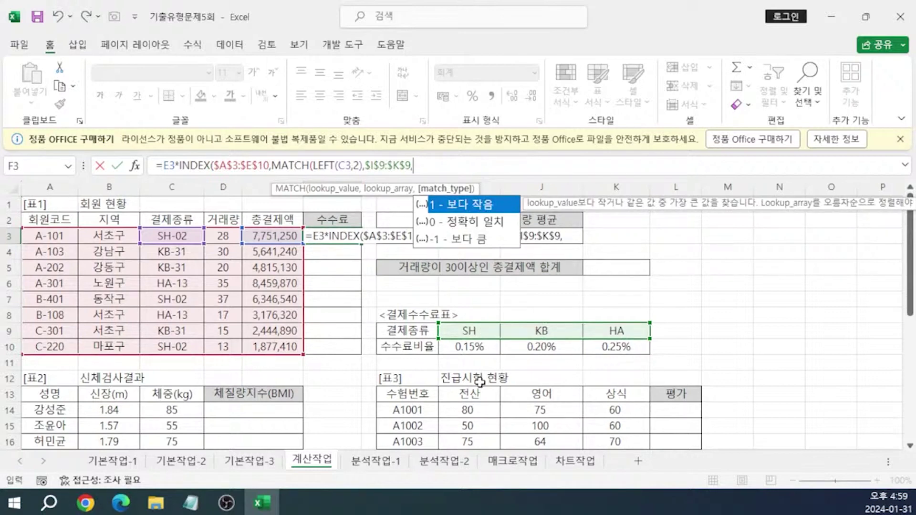
key("Down")
key("Tab")
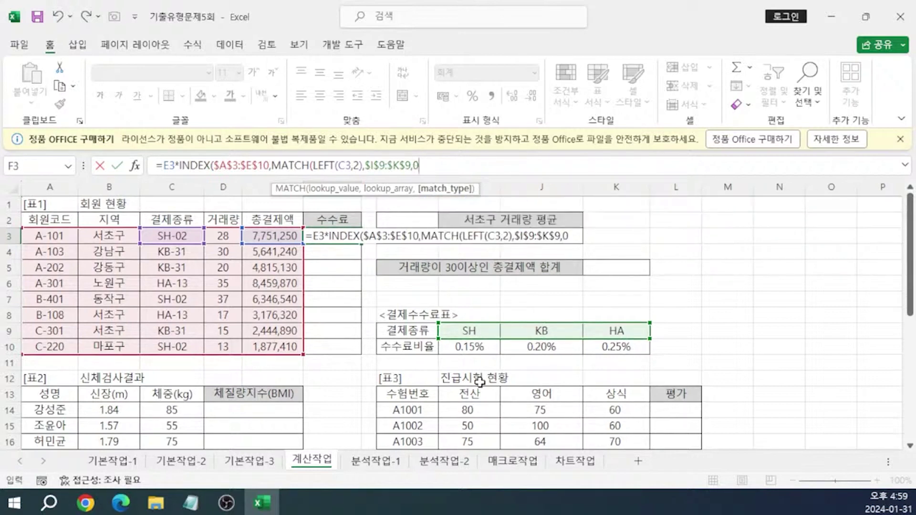
type(")")
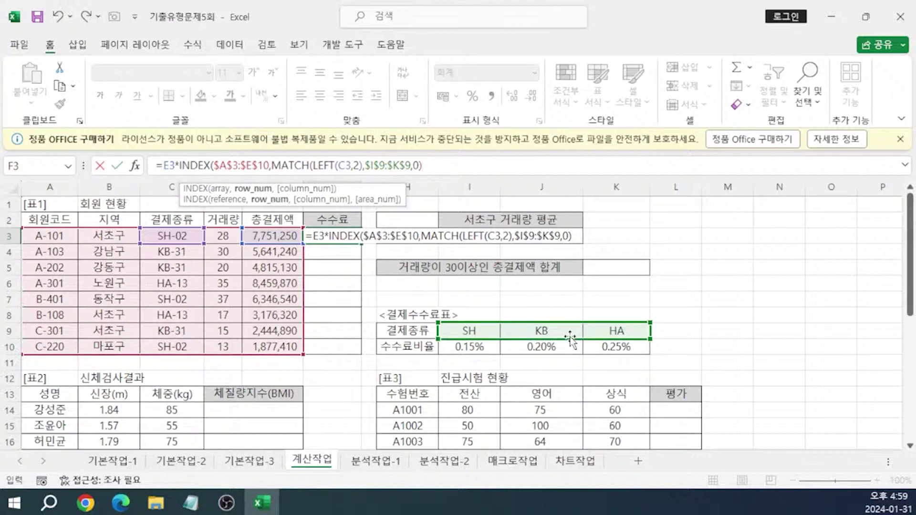
Complete F3 as =E3*INDEX($I$9:$K$10,2,MATCH(LEFT(C3,2),$I$9:$K$9,0)) and fill the formula down to F10.
type(",")
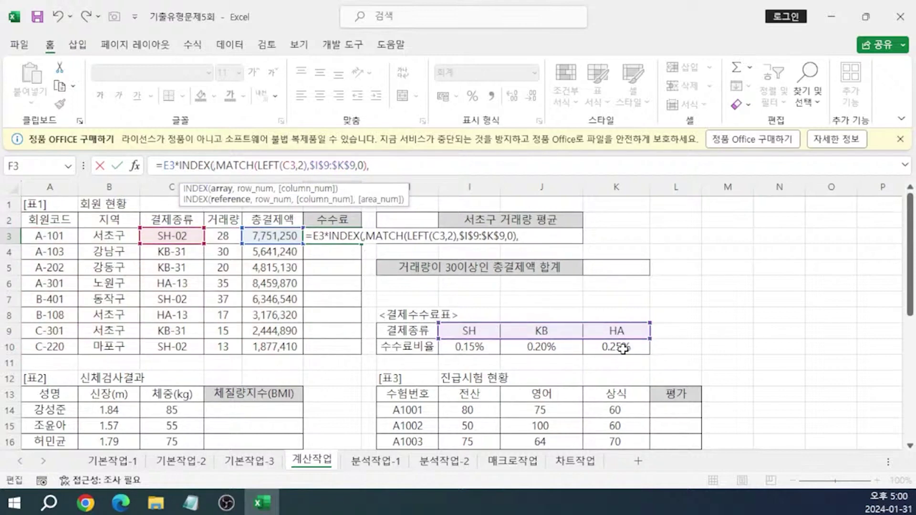
left_click_drag(615, 346, 470, 329)
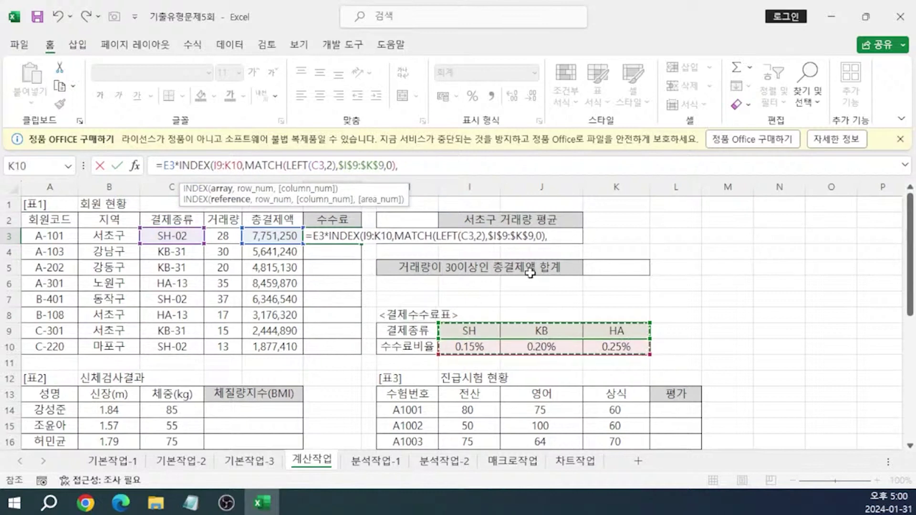
key("F4")
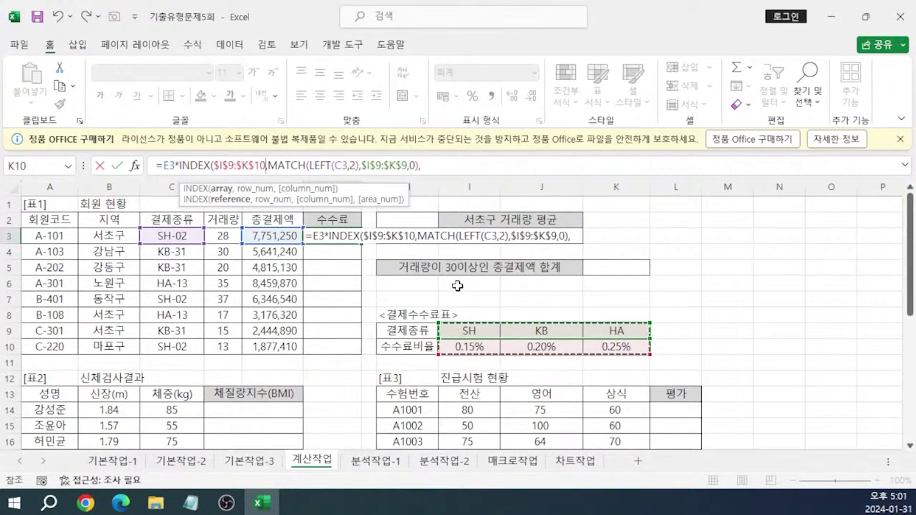
type(",2")
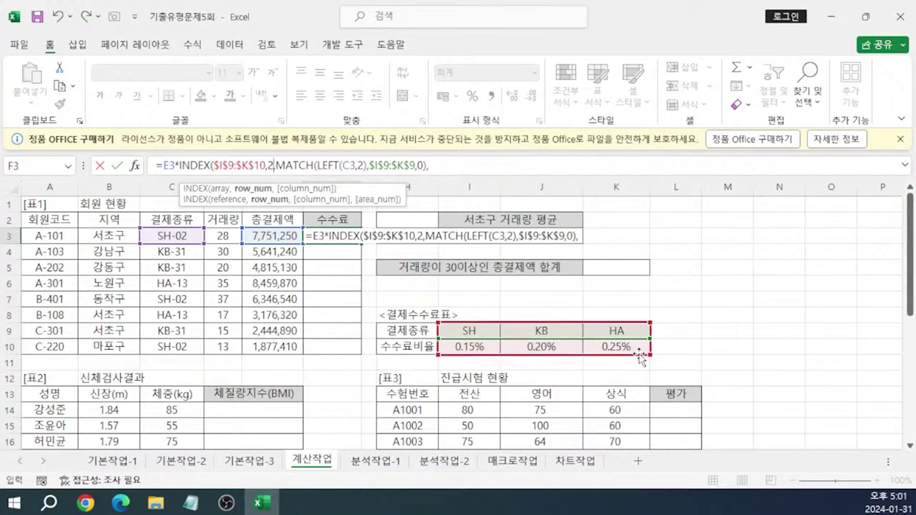
key("BackSpace")
type(")")
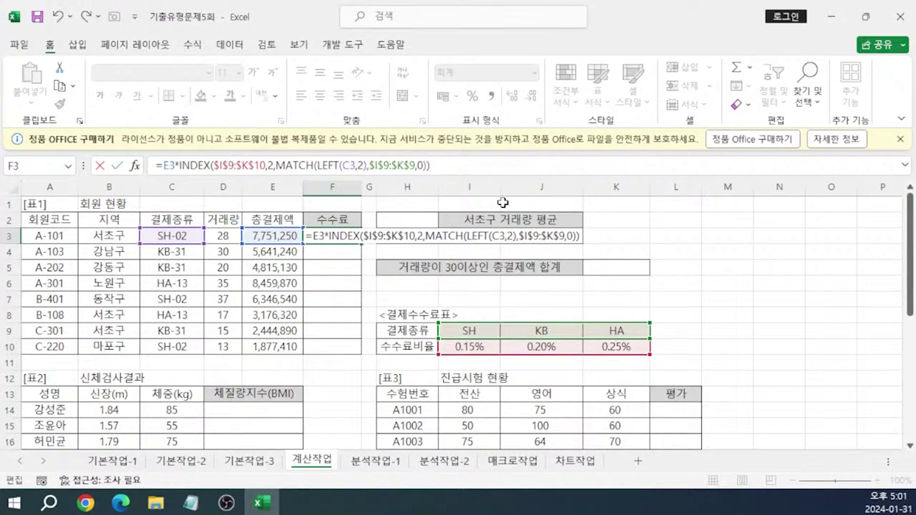
key("ctrl+Return")
left_click_drag(361, 244, 358, 349)
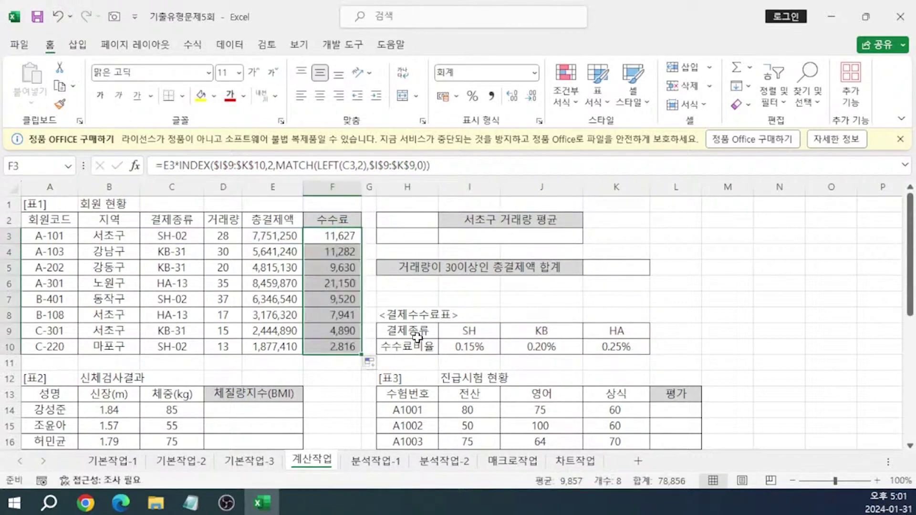
Copy the whole F3 formula and paste it into Notepad below problem 1, preceded by "정답 : ".
double_click(346, 241)
key("ctrl+a")
key("ctrl+c")
left_click(192, 506)
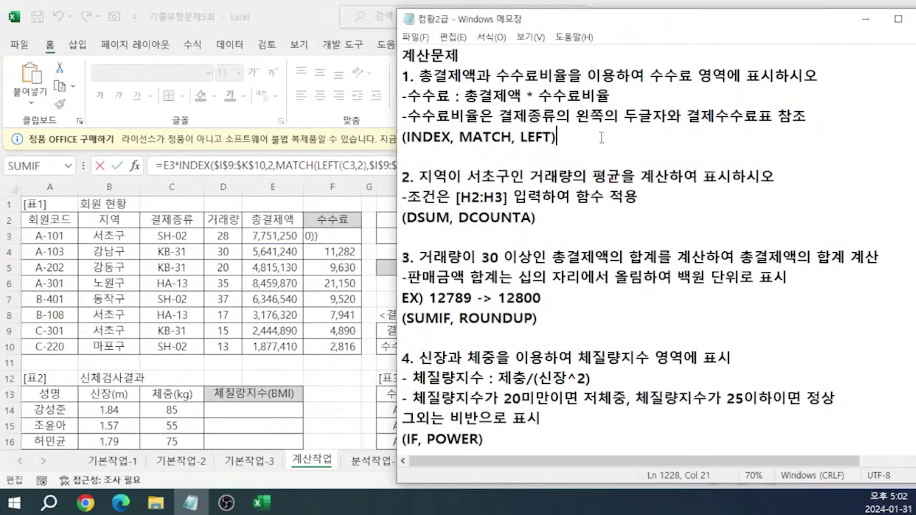
key("Return")
type("정답 :")
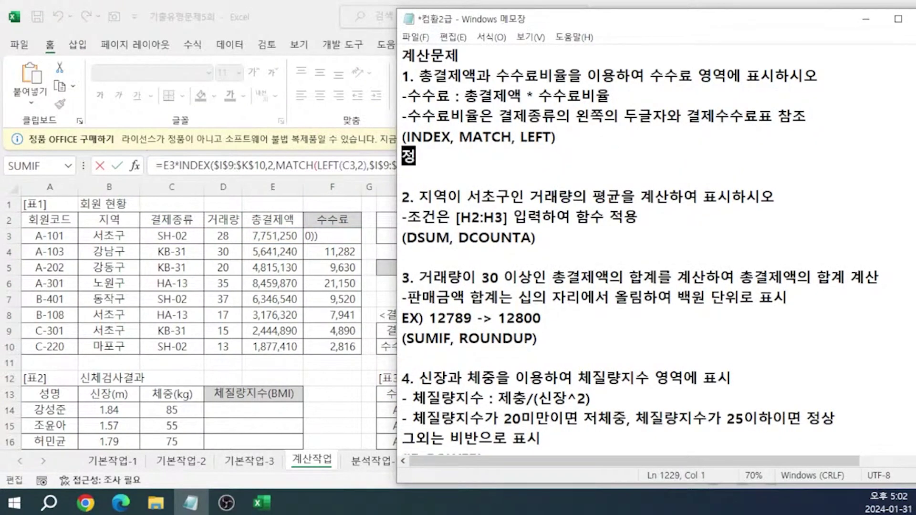
key("ctrl+v")
key("Return")
key("Return")
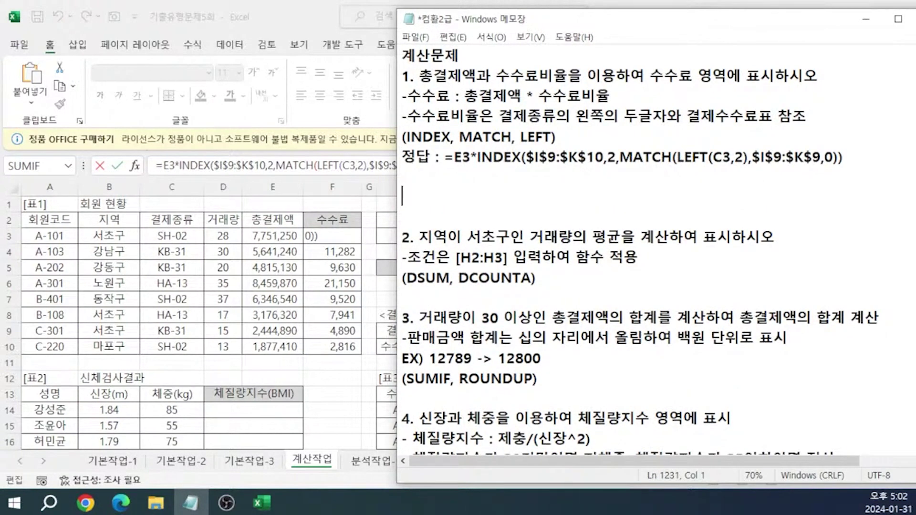
Add the syntax note "INDEX(범위, 행, 열)" below the pasted answer to problem 1.
type("INE")
type("EX(범위, ")
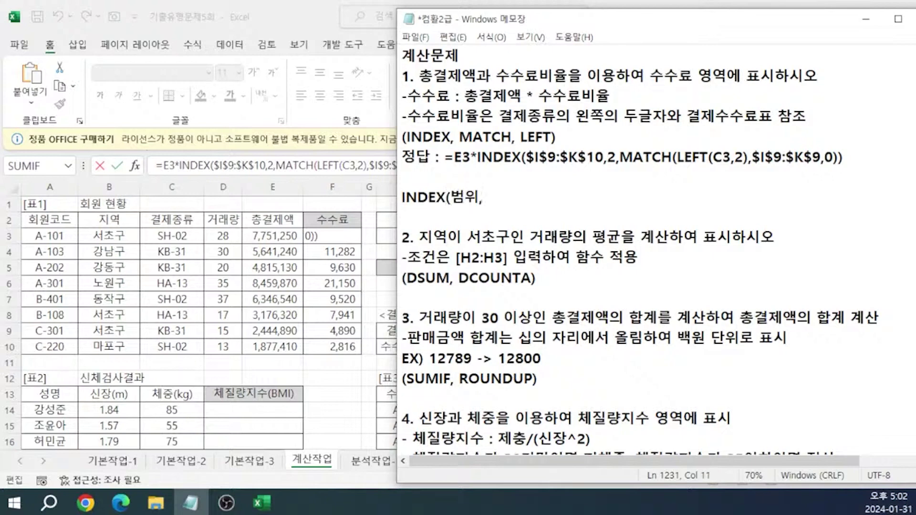
type("행, 열)")
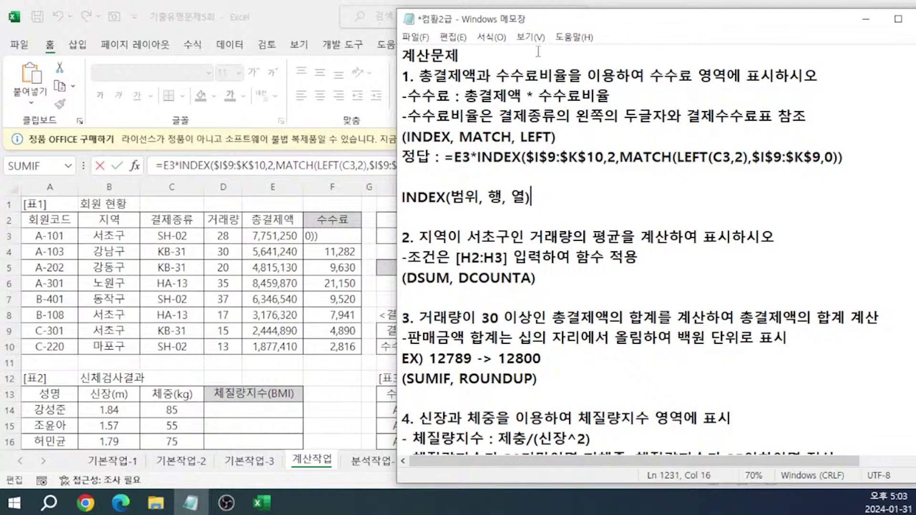
left_click(365, 246)
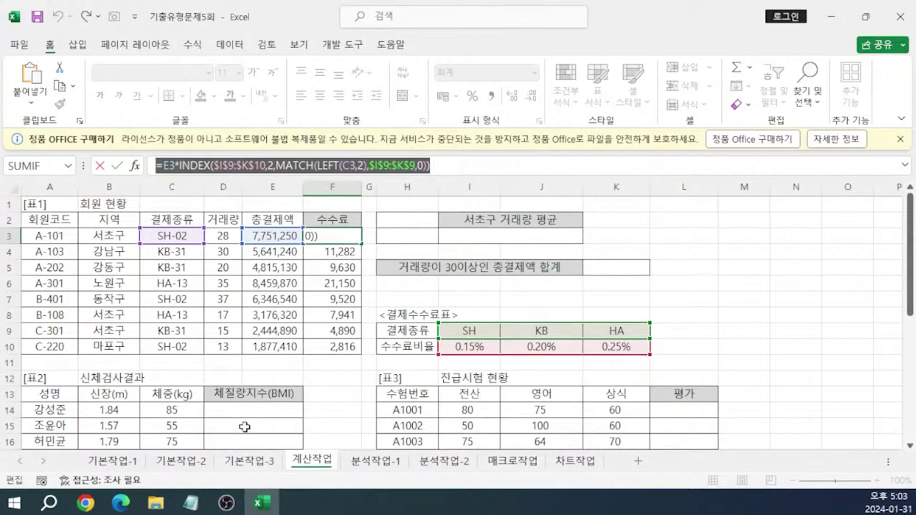
left_click(191, 502)
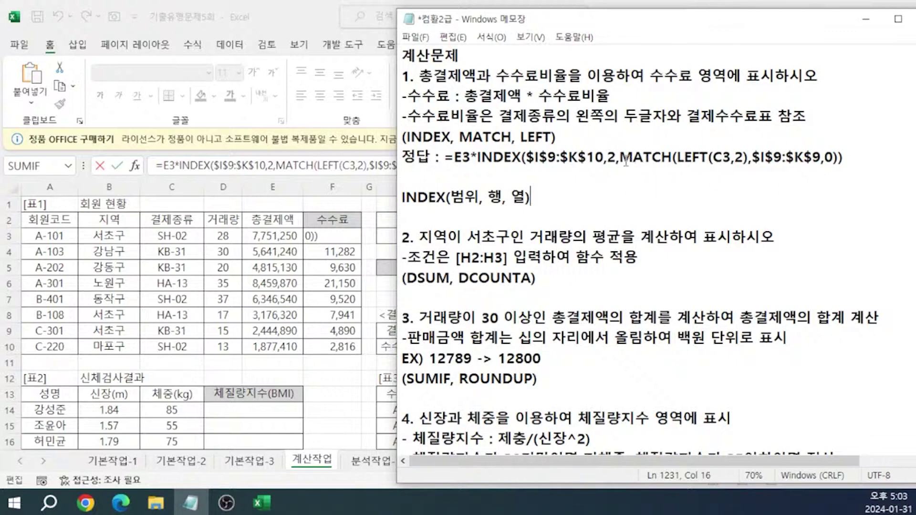
Copy MATCH(LEFT(C3,2),$I$9:$K$9,0) from the answer and paste it on its own line below the INDEX note.
left_click_drag(623, 159, 839, 158)
key("ctrl+c")
left_click(413, 219)
key("ctrl+v")
key("Return")
key("Return")
key("Up")
Label the LEFT(C3,2) argument with "결제종류 앞 2글자" on the line below the MATCH expression.
type("ㄱ")
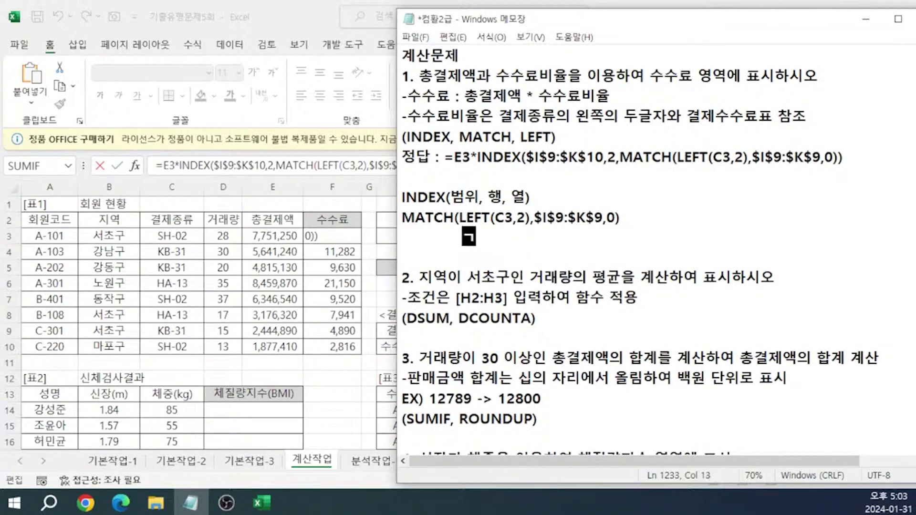
key("BackSpace")
key("BackSpace")
type("결제종류 ")
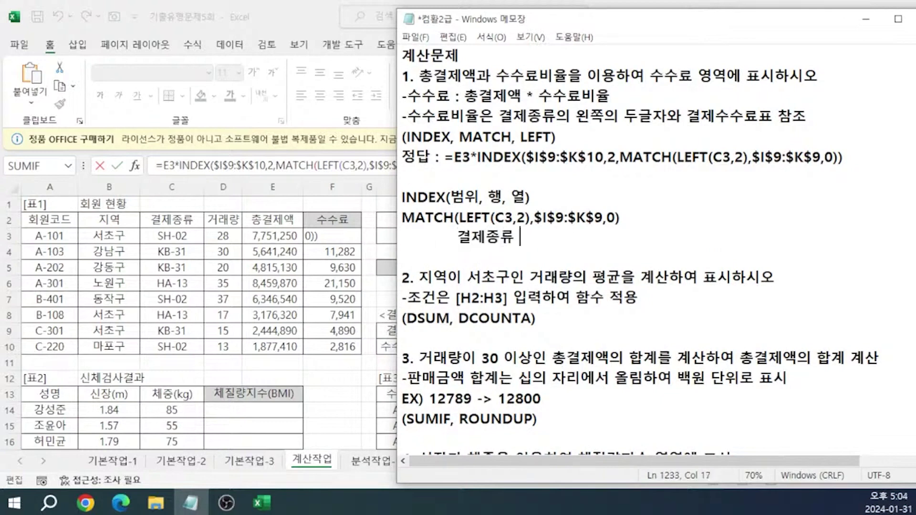
type("앞 2글자")
key("Up")
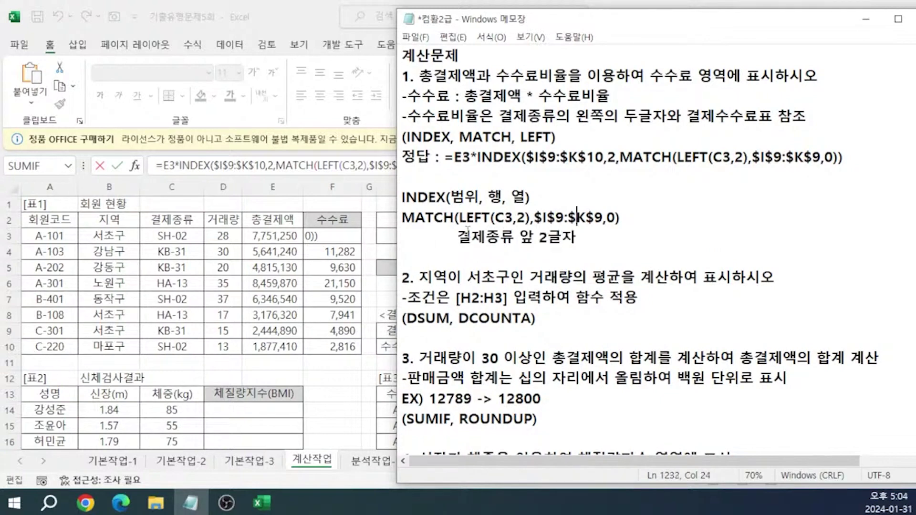
Insert spaces before $I$9:$K$9 in the MATCH note and label that argument "결제종류" underneath.
key("Left")
key("Left")
key("Left")
key("Left")
key("Left")
key("Left")
key("Down")
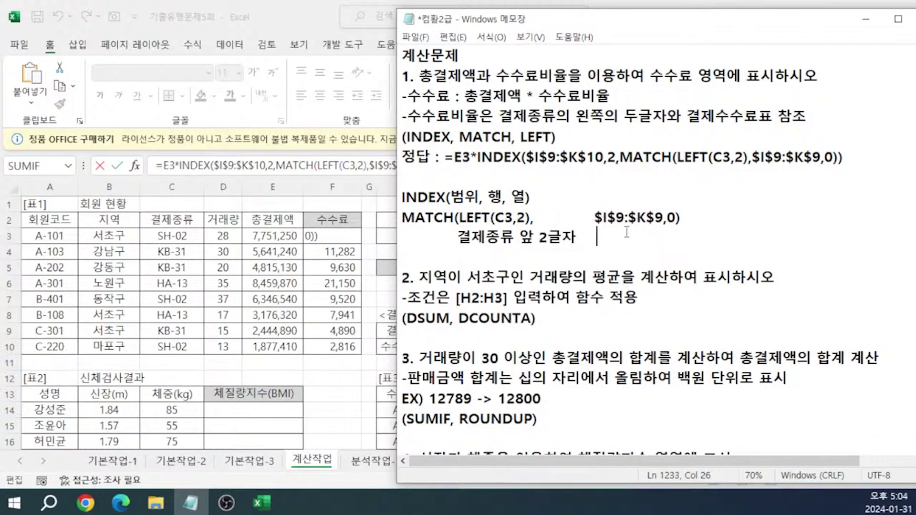
key("alt+Tab")
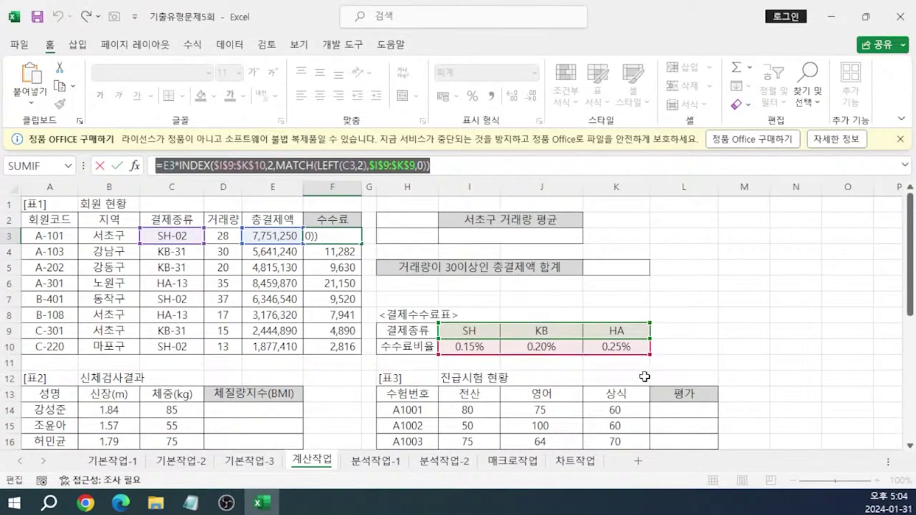
left_click(191, 503)
type("결제종류 앞 2글자    결제종류")
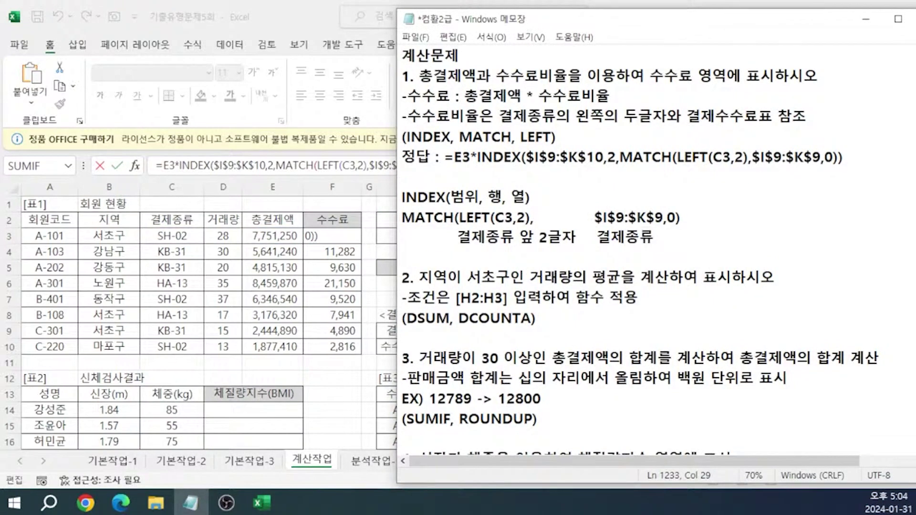
Space out the final 0 argument in the MATCH note and label it "같다면" underneath.
key("Up")
key("Down")
type("같다면")
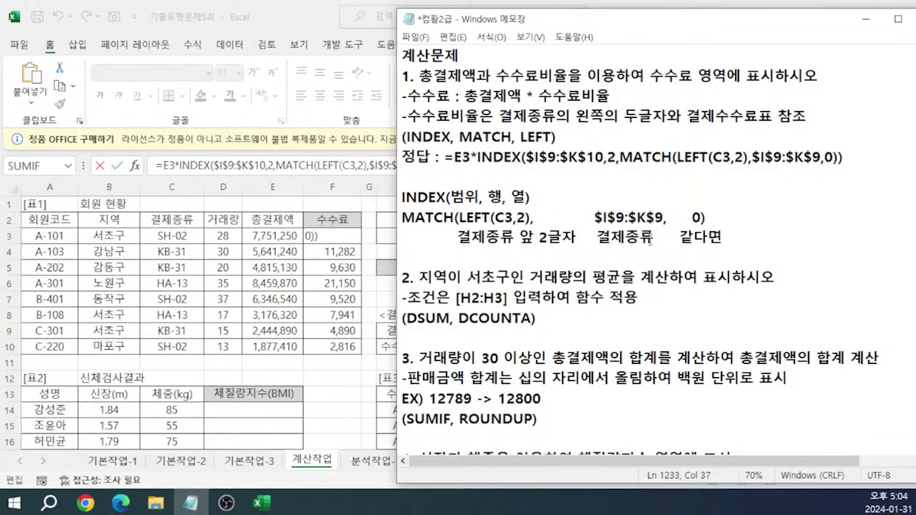
key("alt+Tab")
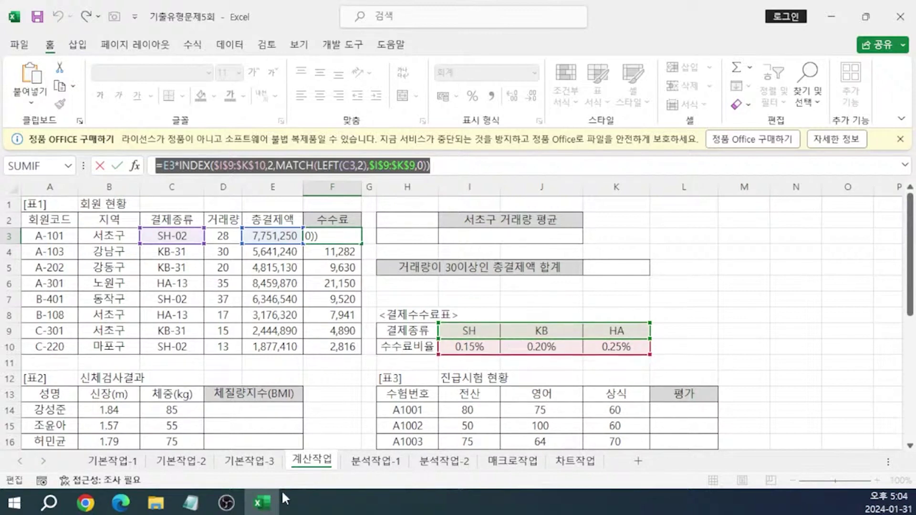
In Notepad, label the INDEX arguments of the answer formula underneath with "범위", "행" and "열".
left_click(190, 502)
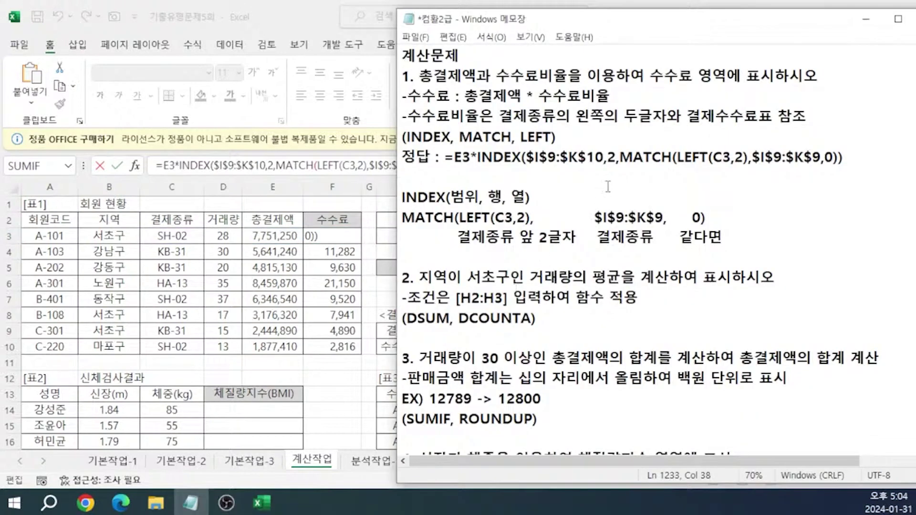
left_click(533, 176)
type("범위        행 ")
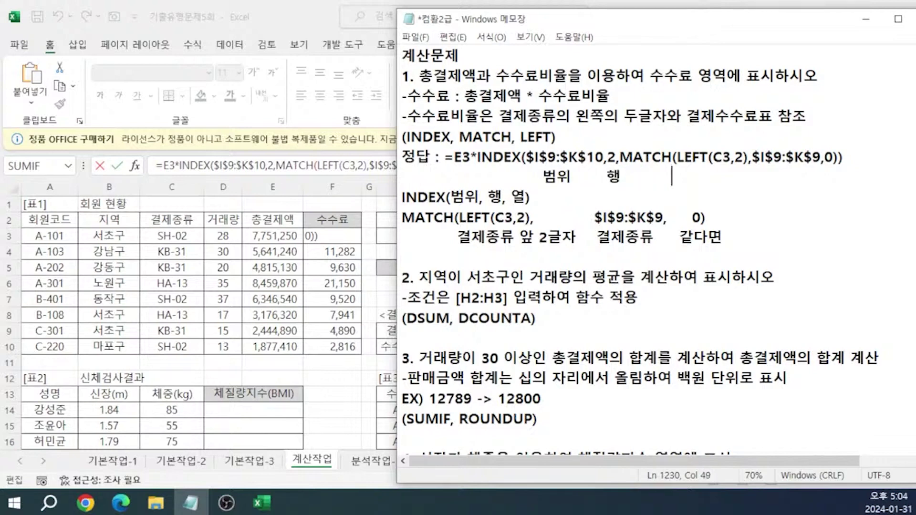
type(" 열")
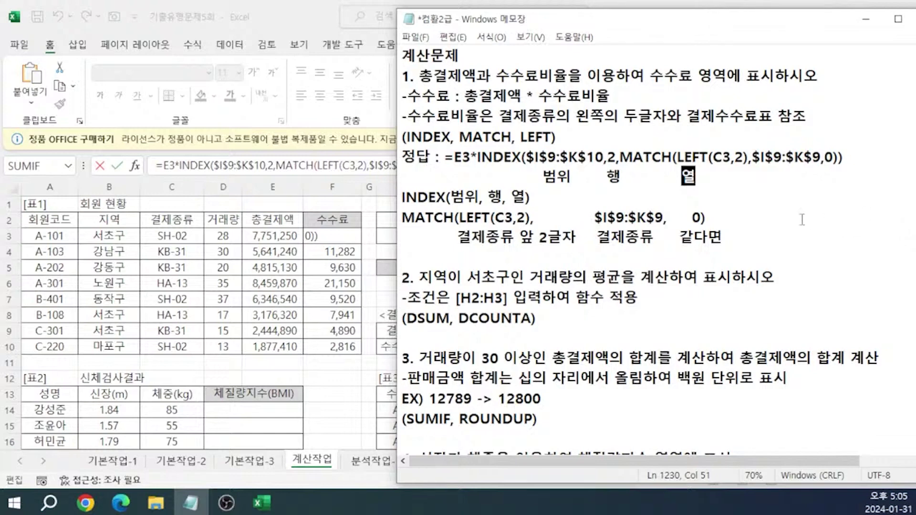
Switch to Excel and enter the criteria for problem 2: 지역 in H2 and 서초구 in H3.
left_click(387, 219)
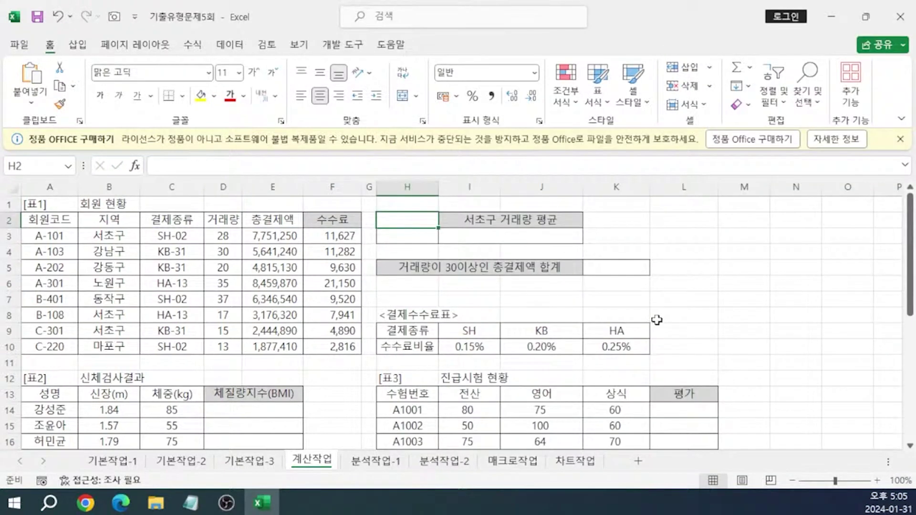
type("지역")
key("Return")
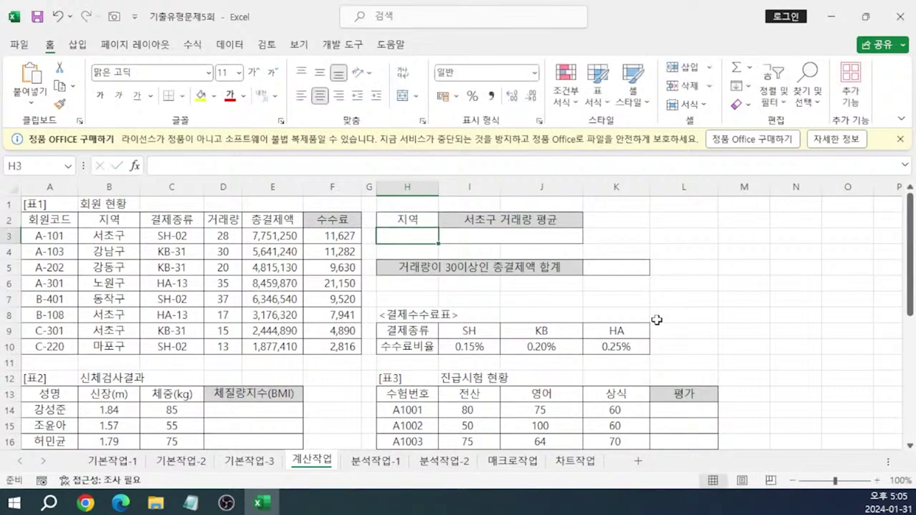
type("서초구")
key("Tab")
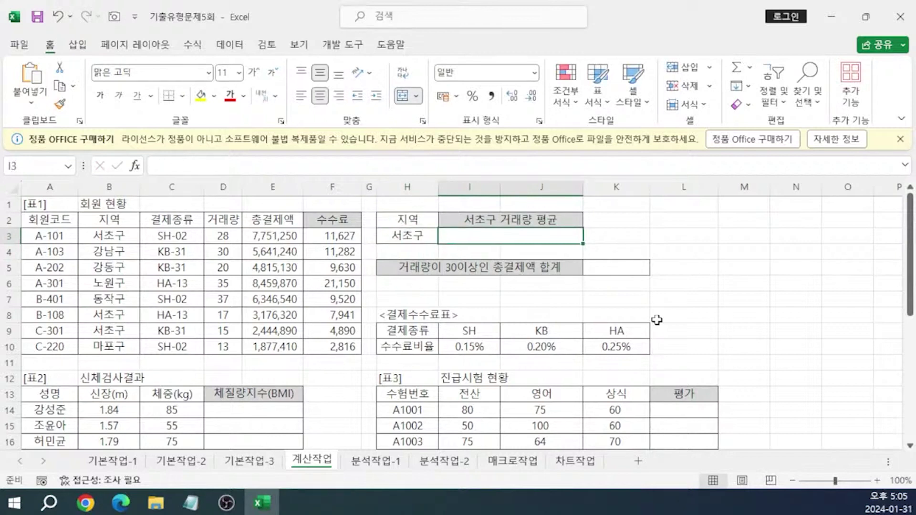
Enter =DSUM(A2:F10,4,H2:H3) in I3 to sum the 거래량 column for the 서초구 criteria.
type("=DSUM(")
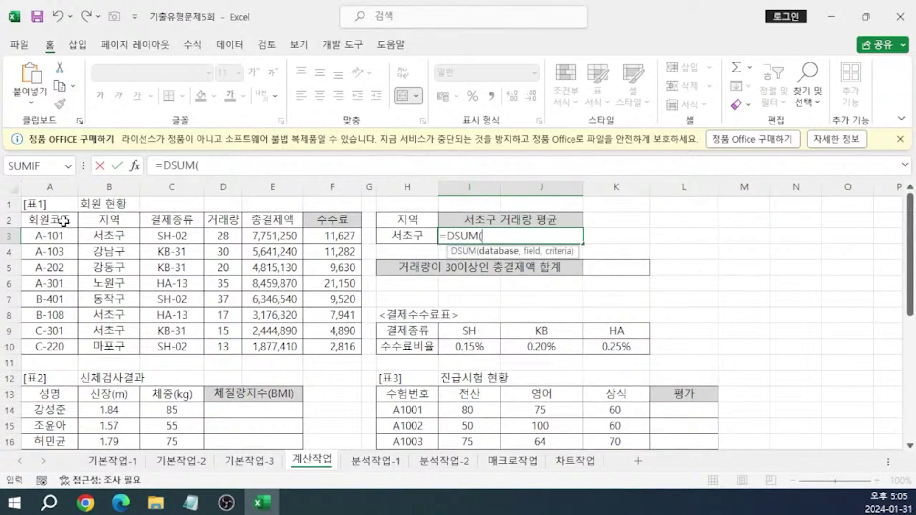
left_click_drag(65, 223, 310, 345)
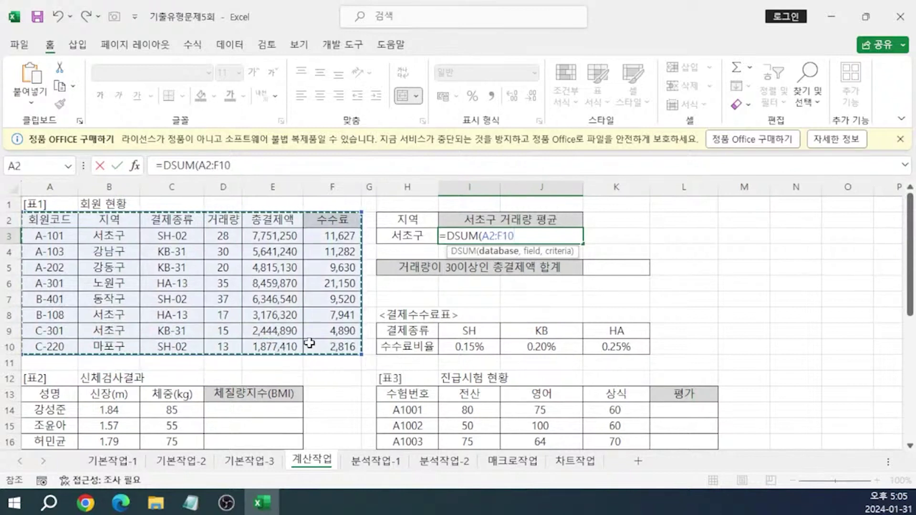
type(",4")
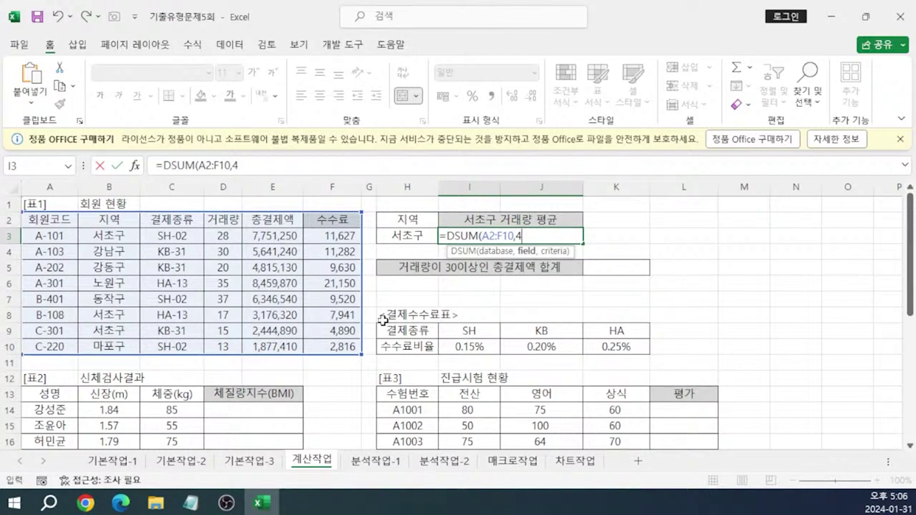
type(",")
left_click_drag(409, 220, 412, 234)
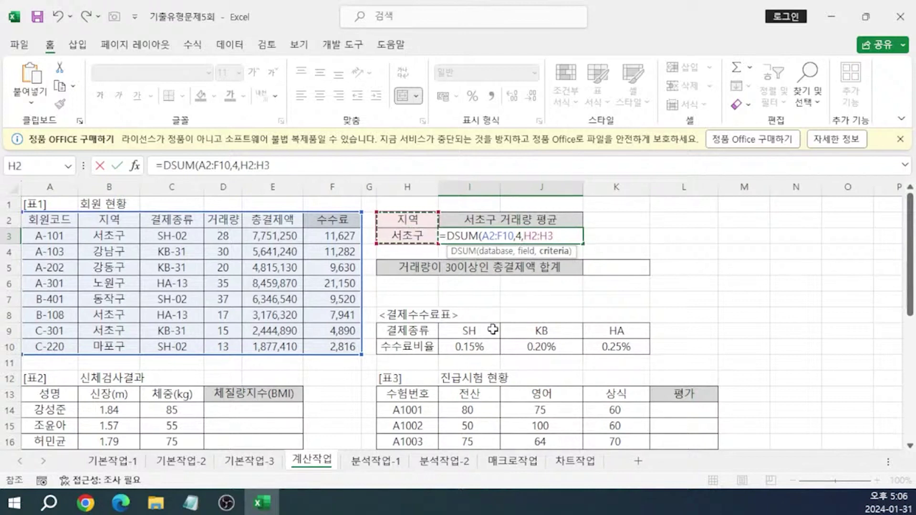
type(")")
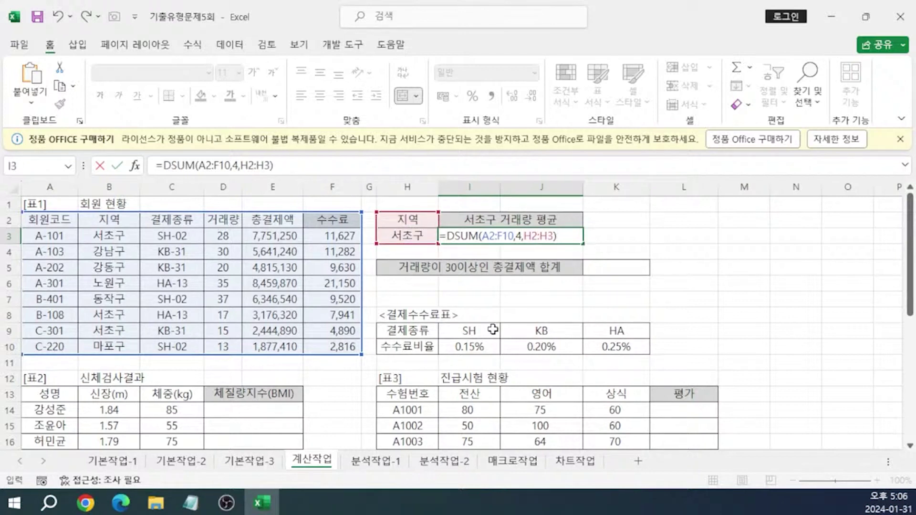
key("Return")
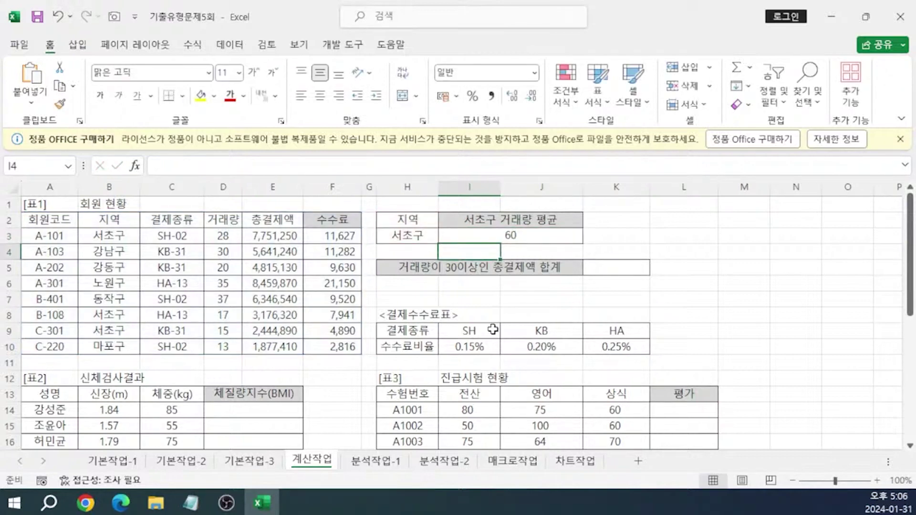
Copy =DSUM(A2:F10,4,H2:H3) from cell I3 into the problem 2 notes in Notepad and return to Excel.
left_click(510, 230)
type("=DSUM(A2:F10,4,H2:H3)")
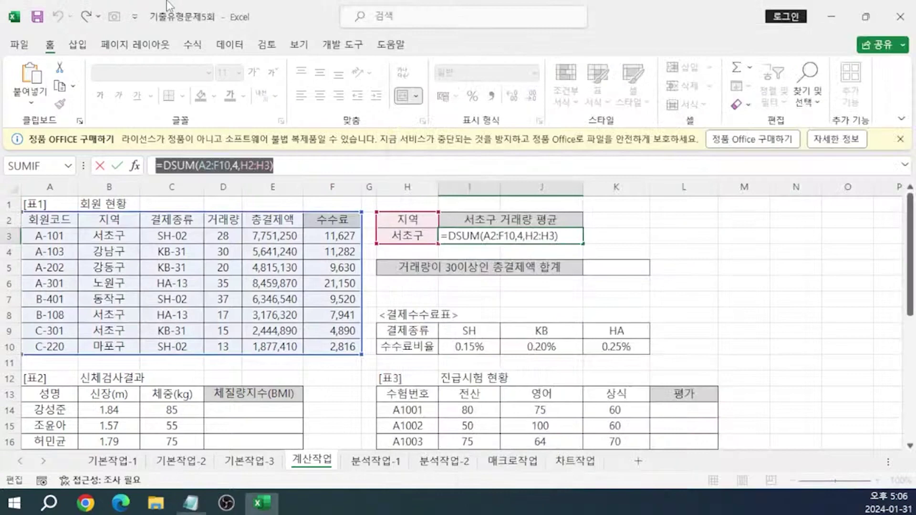
left_click(262, 502)
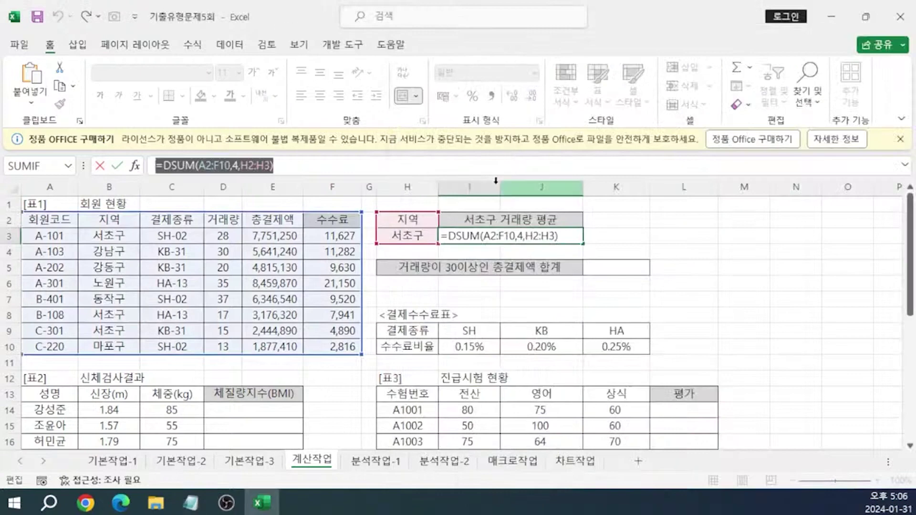
Extend the I3 formula with /DCOUNTA(A2:F10,2,H2:H3) to turn the 서초구 거래량 sum into an average.
type("COU")
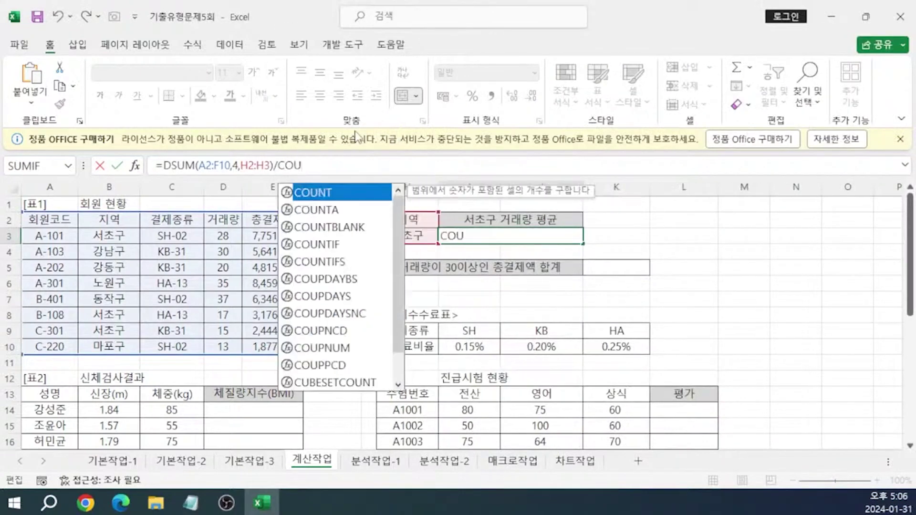
key("BackSpace")
key("BackSpace")
key("BackSpace")
type("DCOUNTA(")
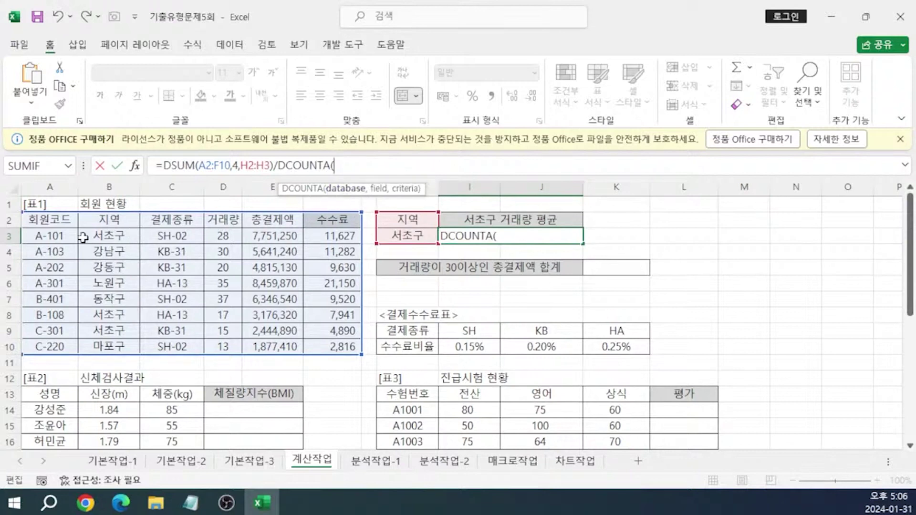
left_click_drag(67, 221, 314, 341)
type(",")
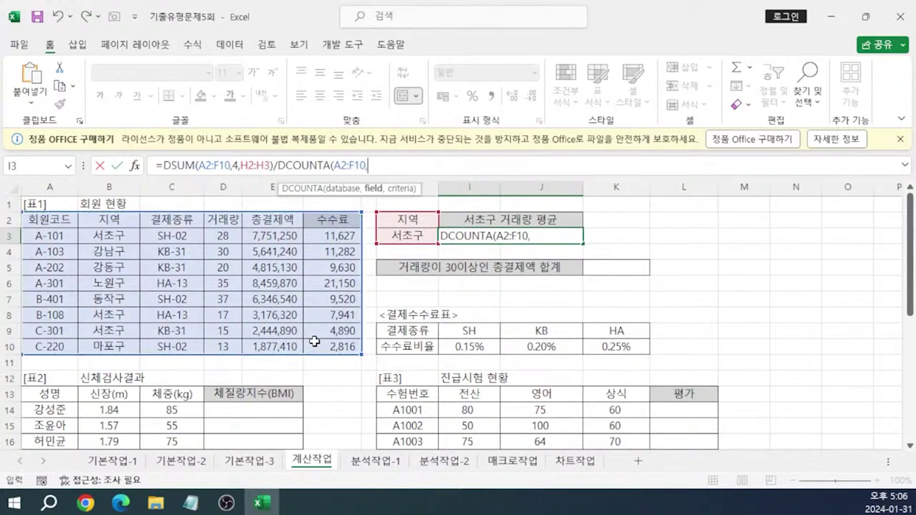
type("4,")
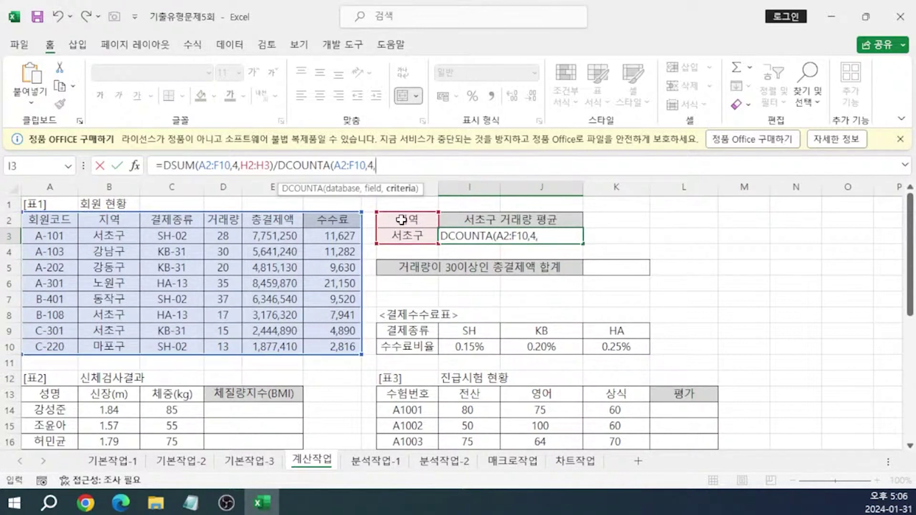
key("BackSpace")
key("BackSpace")
type("2,H2:H3)")
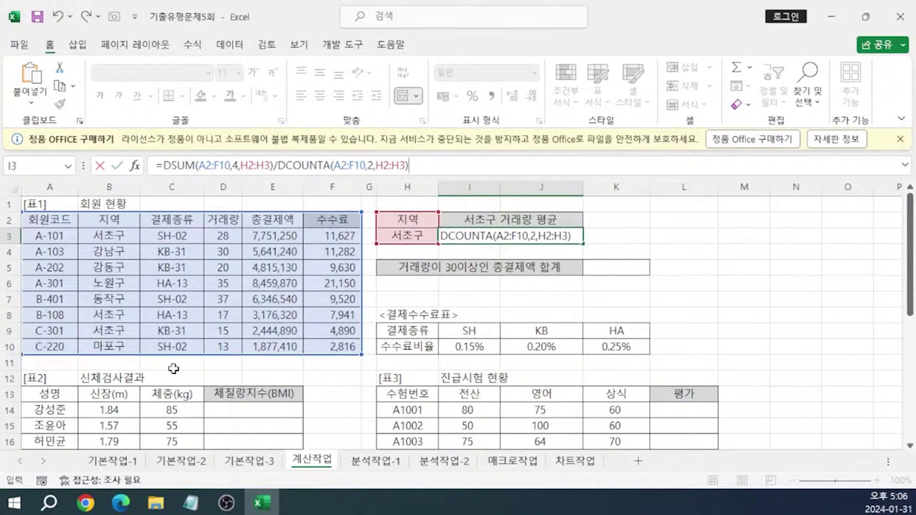
key("Return")
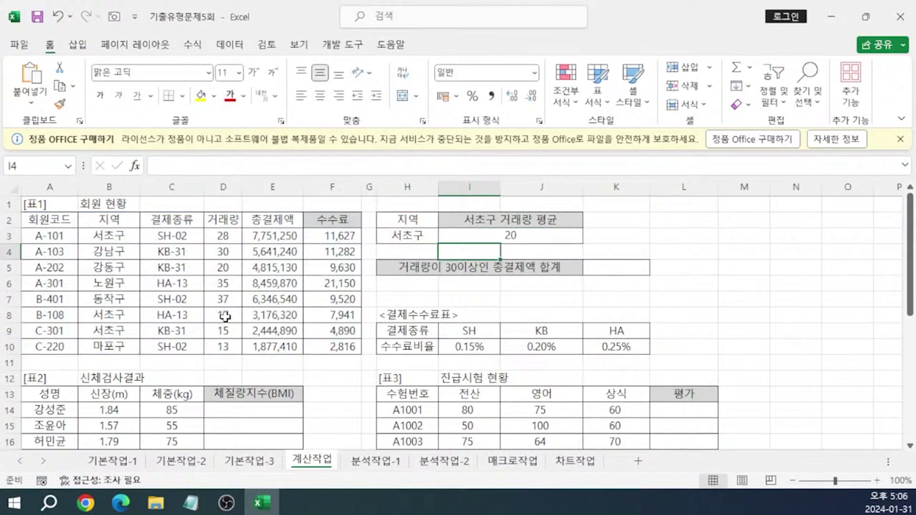
In Notepad, add =DCOUNTA(A2:F10,2,H2:H3) below the DSUM line and annotate the two lines "= 서초의 합" and "= 서초의 계수".
left_click(477, 233)
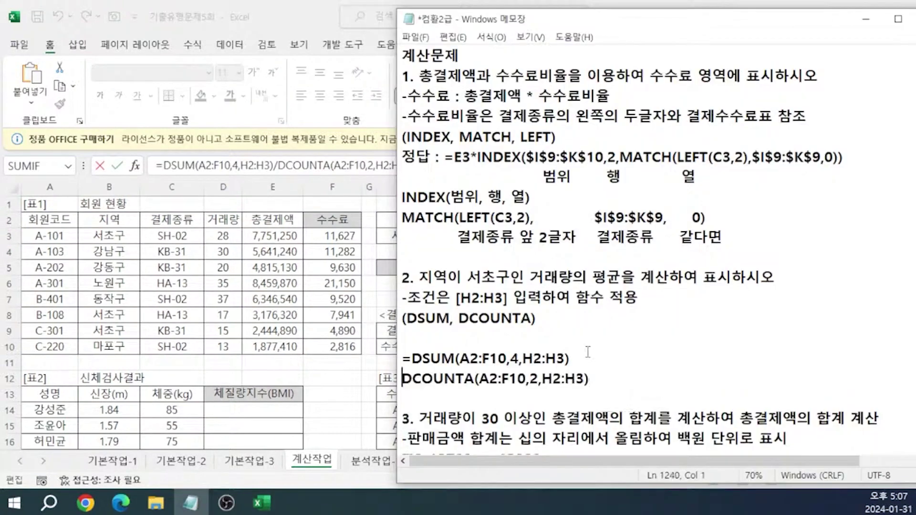
type("=")
key("Up")
left_click(588, 352)
type("=  서초의 합")
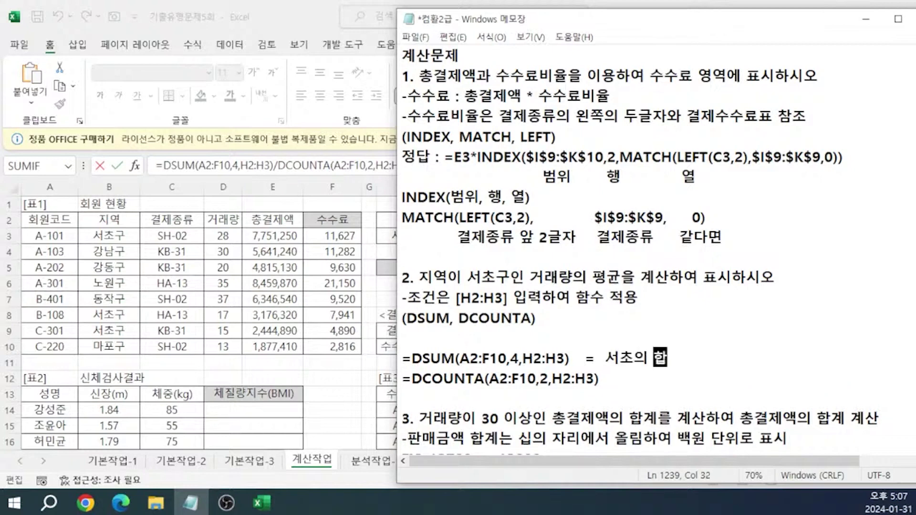
key("Down")
type("= 서초의 ")
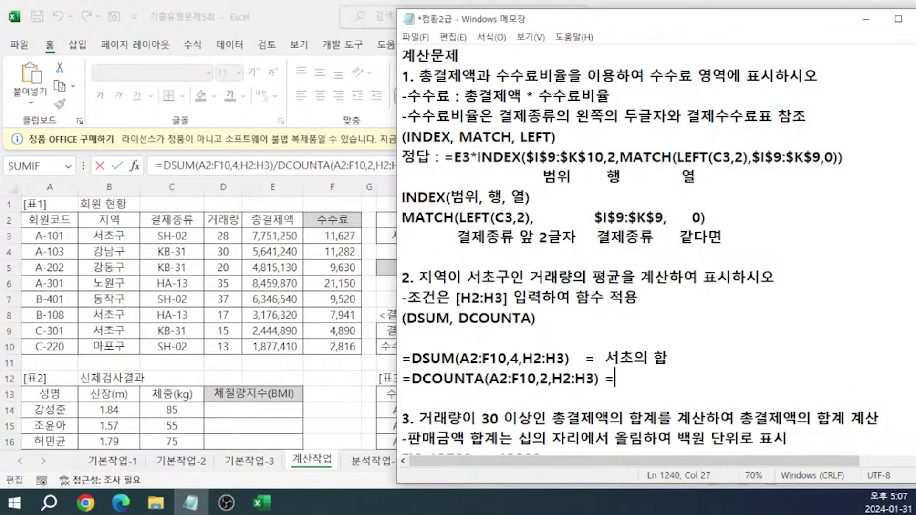
type("계수")
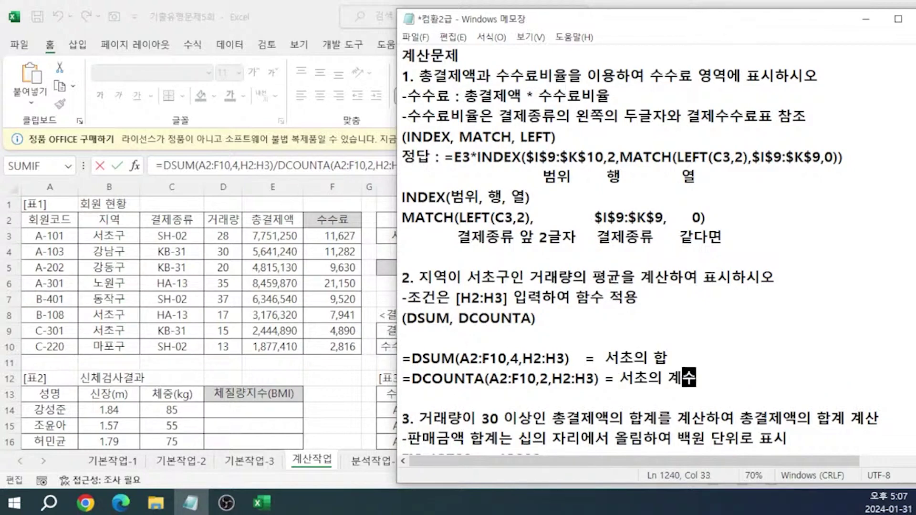
Record "정답 : =DSUM(A2:F10,4,H2:H3)/DCOUNTA(A2:F10,2,H2:H3)" under problem 2's function hint in Notepad.
key("Up")
key("Up")
type("정답 :")
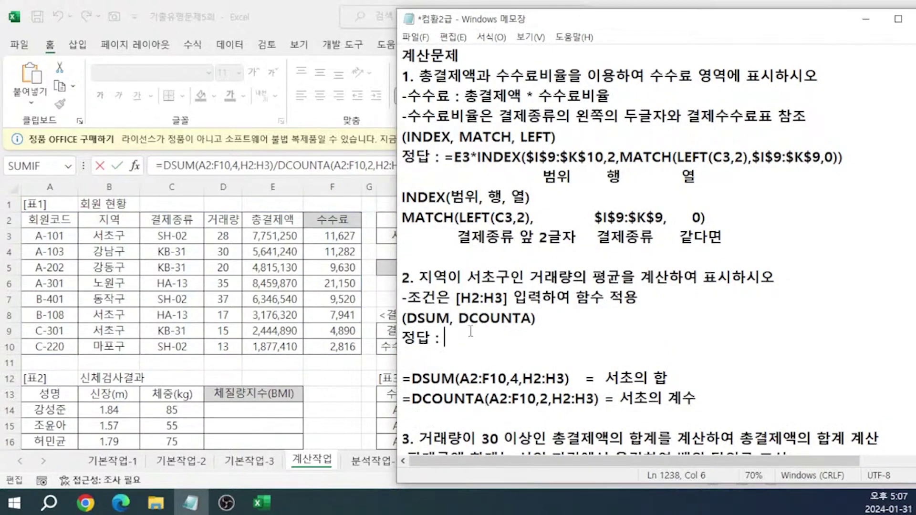
type("=DSUM(A2:F10,4,H2:H3)/DCOUNTA(A2:F10,2,H2:H3)")
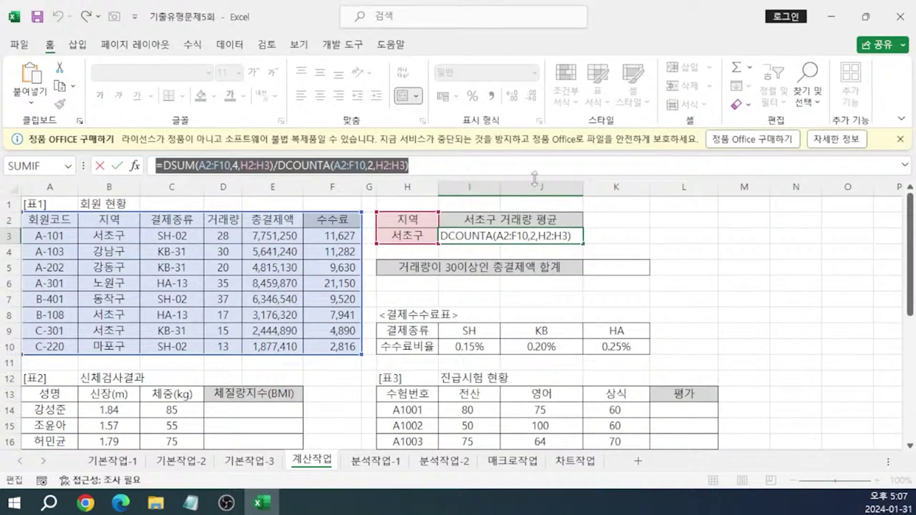
left_click(233, 54)
left_click(629, 236)
key("Escape")
key("alt+Tab")
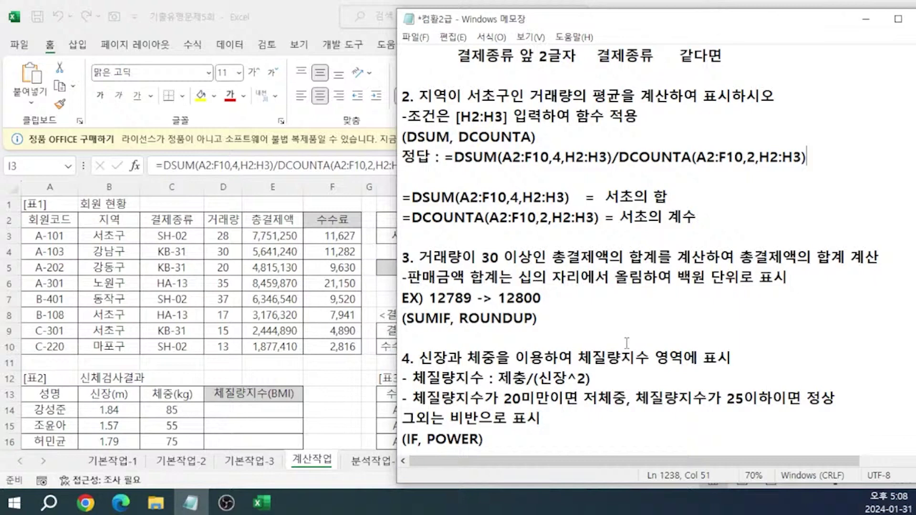
Switch to Excel and enter =SUMIF(D3:D10,">=30",E3:E10) in K5 to total 총결제액 where 거래량 is at least 30.
key("alt+Tab")
type("=SU")
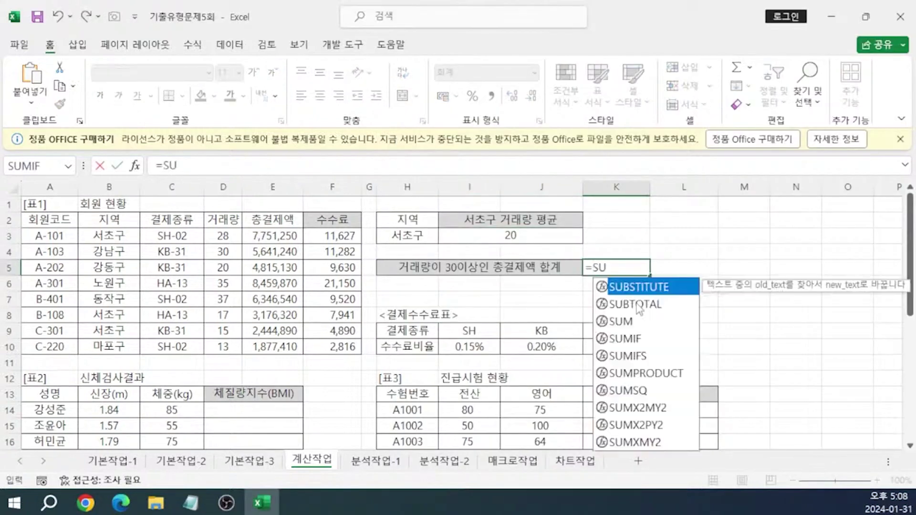
type("MIF(")
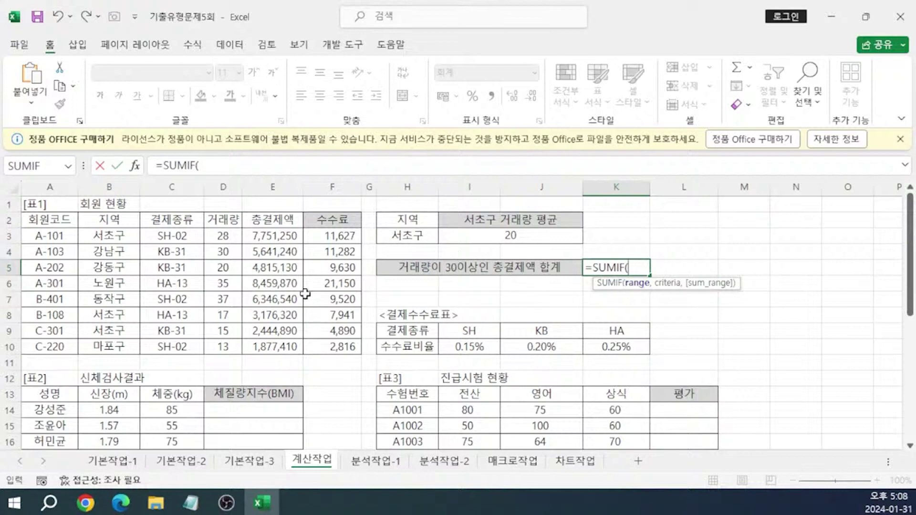
left_click(227, 235)
left_click_drag(227, 234, 224, 347)
type(",")
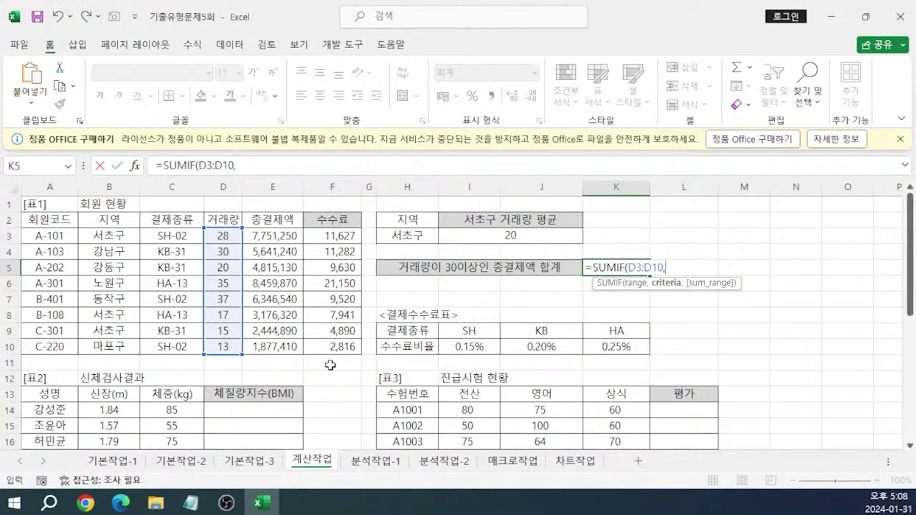
type("\">=30\"")
type(",")
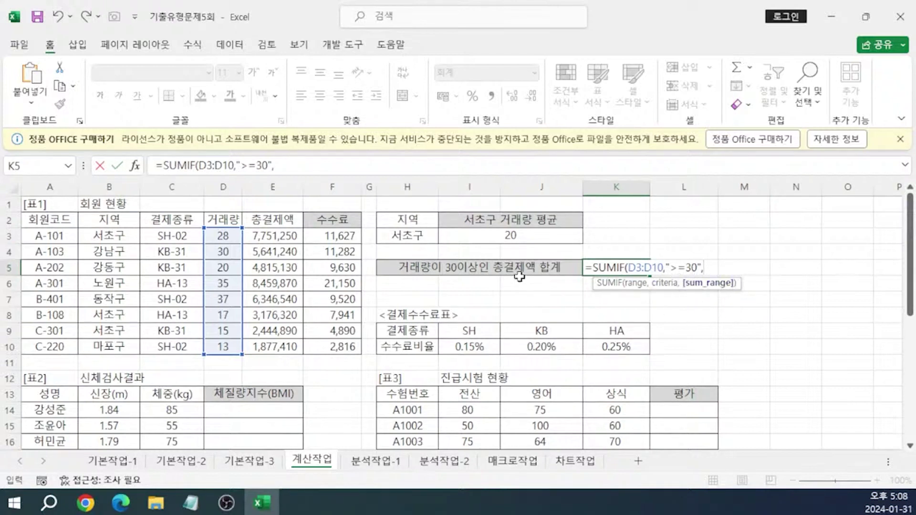
left_click_drag(286, 236, 286, 343)
key("Return")
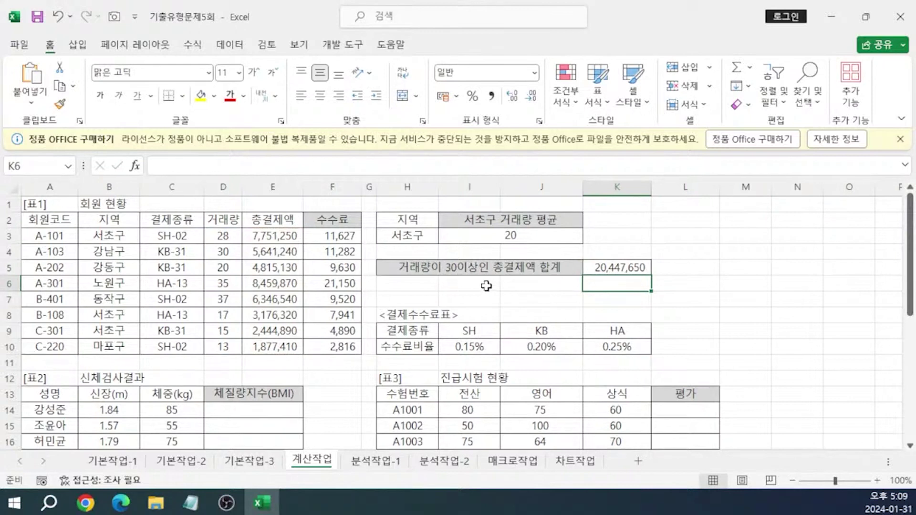
Copy the SUMIF formula from K5 into Notepad below problem 3's function hint, leaving a blank line between them.
left_click(616, 267)
left_click_drag(362, 166, 155, 165)
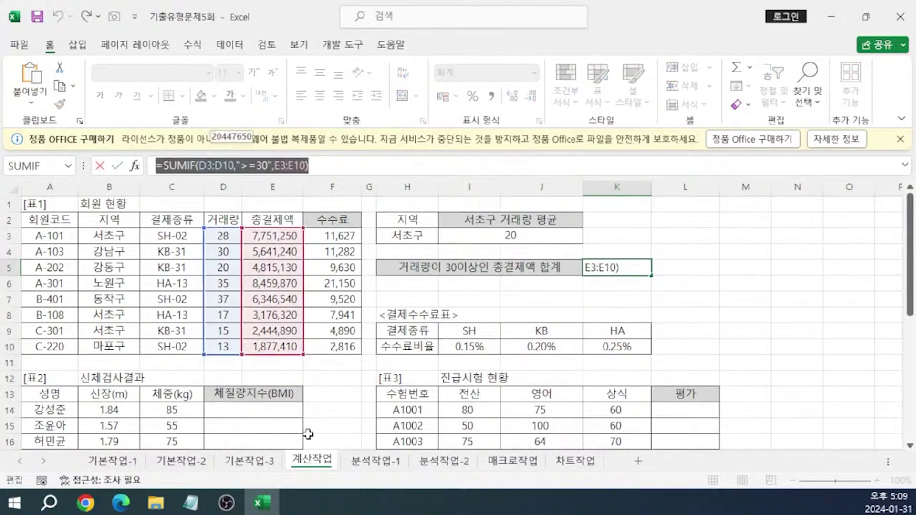
left_click(190, 502)
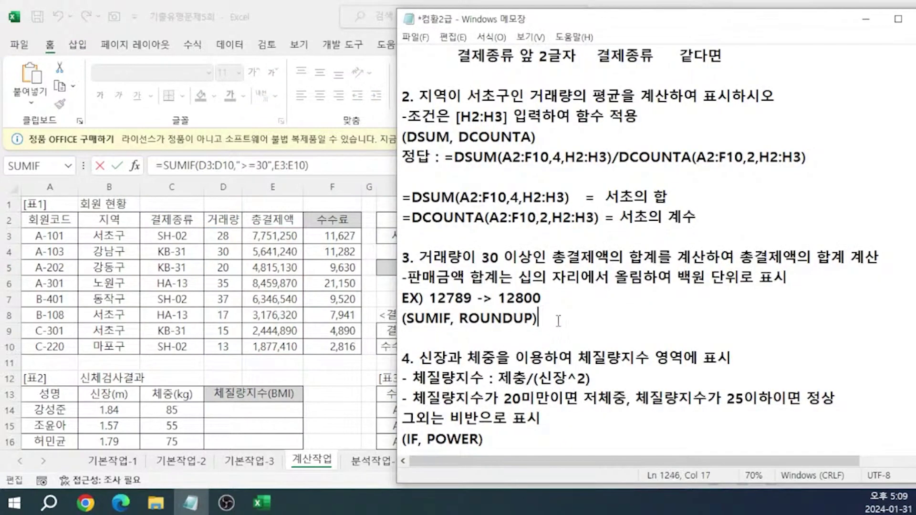
key("Return")
key("Return")
key("ctrl+v")
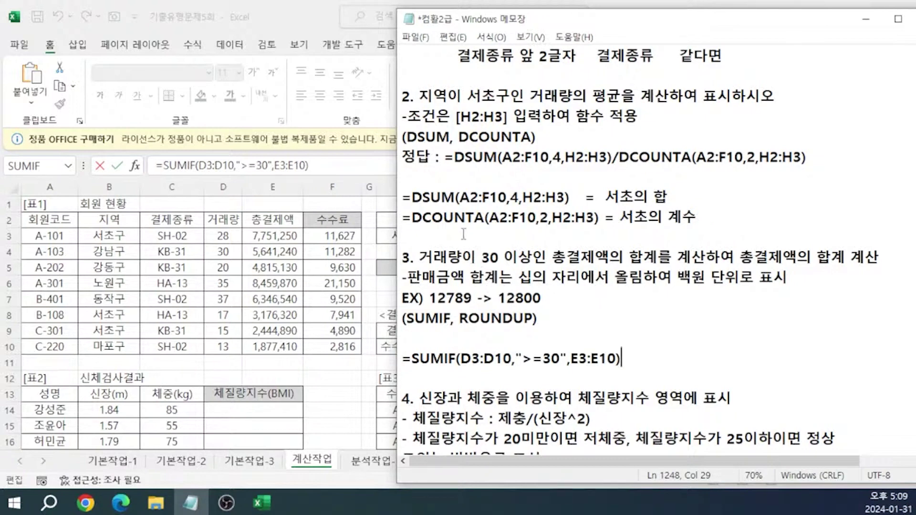
Back in Excel, wrap the K5 SUMIF formula in ROUNDUP with -2 digits to round up to the hundreds.
left_click(307, 19)
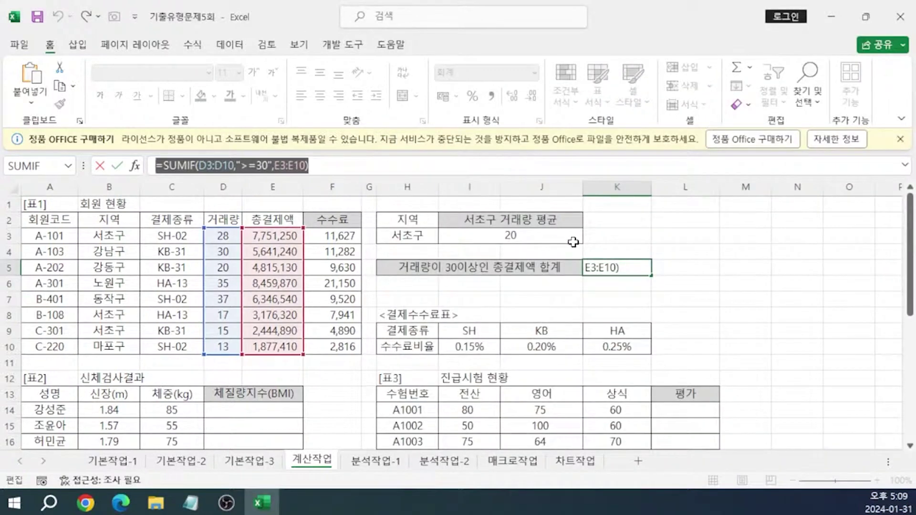
left_click(161, 166)
type("R")
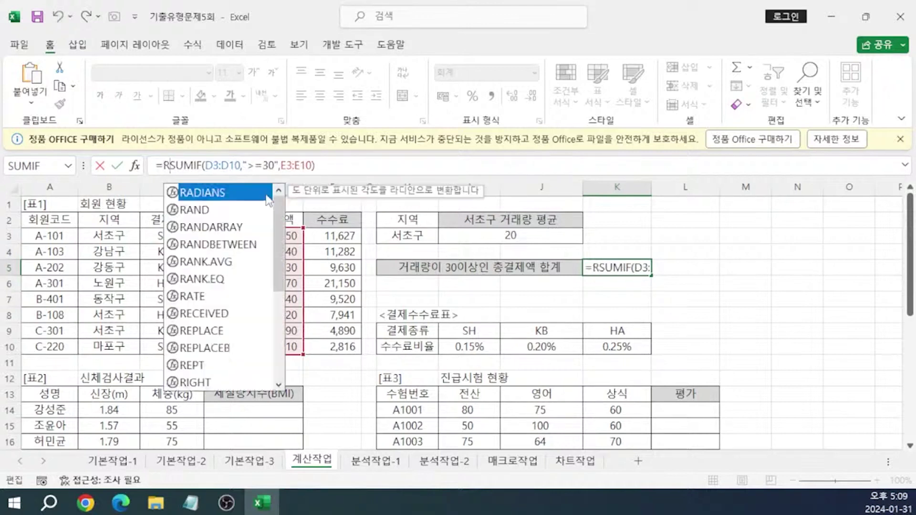
type("OU")
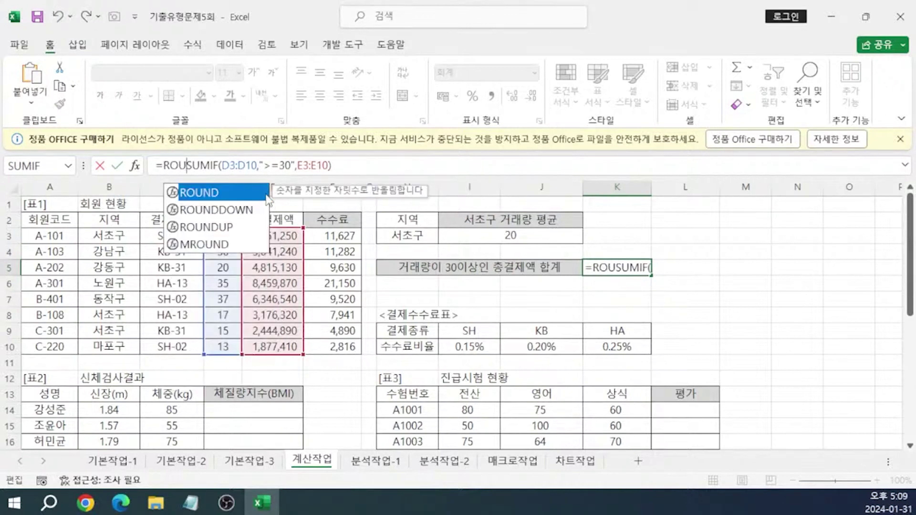
key("Down")
key("Down")
key("Tab")
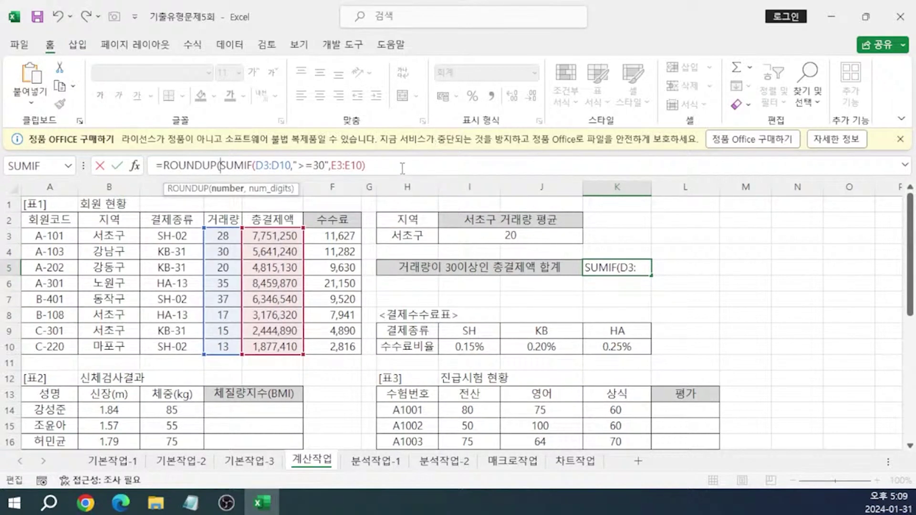
left_click(417, 159)
type(",")
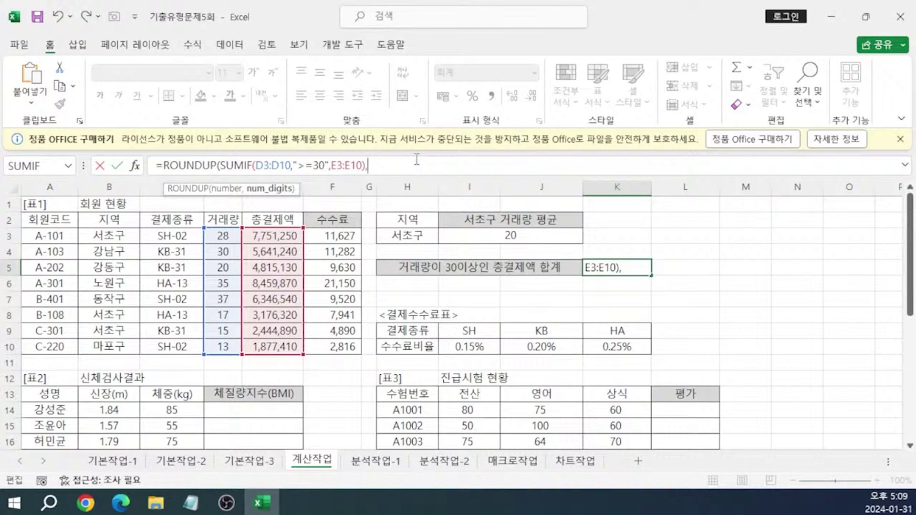
type("-2)")
key("Return")
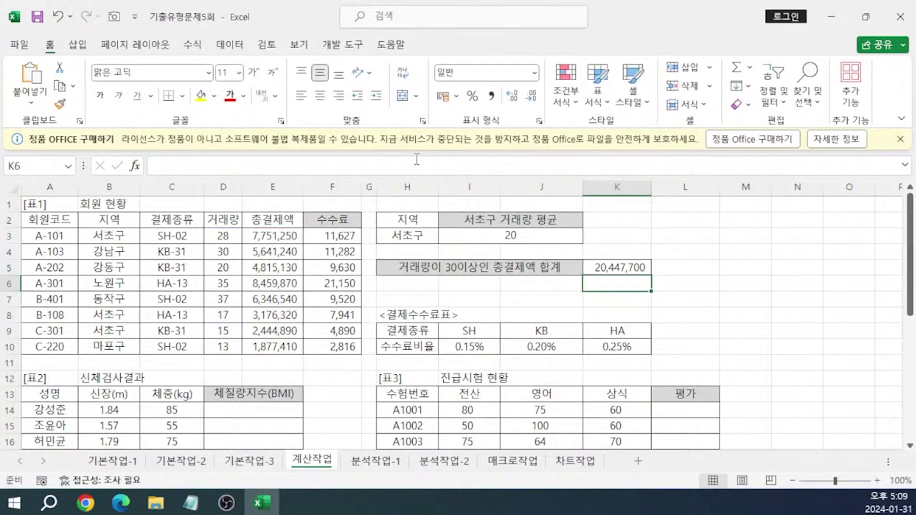
Copy the ROUNDUP formula from K5 into Notepad as problem 3's answer, labelled "정답 :".
left_click(605, 265)
left_click_drag(398, 166, 71, 172)
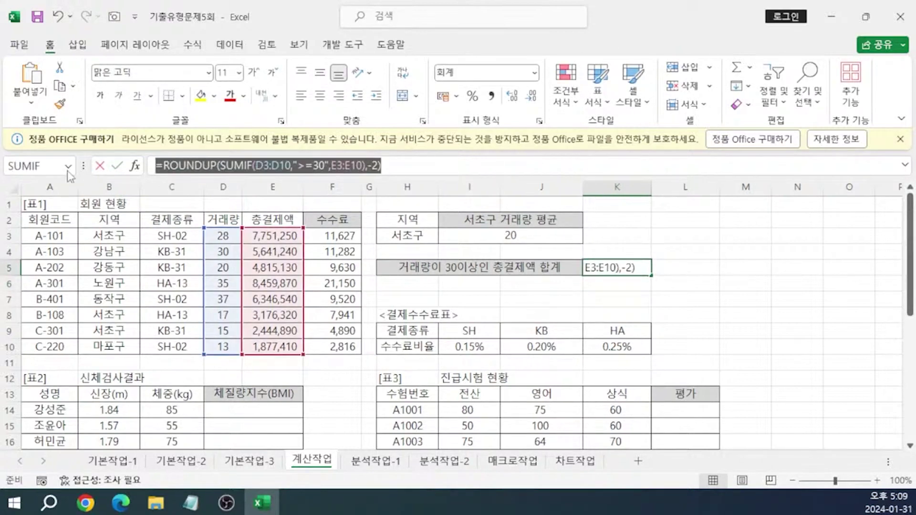
key("alt+Tab")
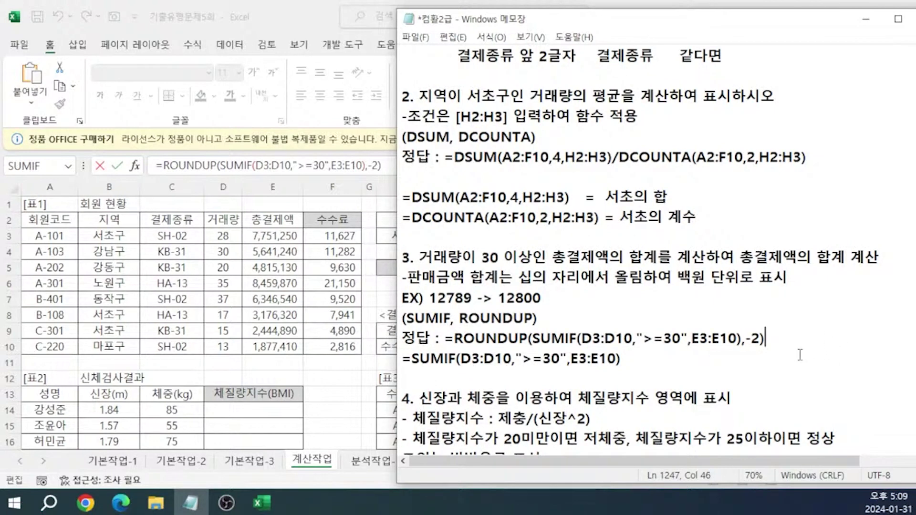
Switch to Excel and start an IF formula in D14 whose logical test begins with the weight C14 followed by a division.
scroll(792, 357, "down", 3)
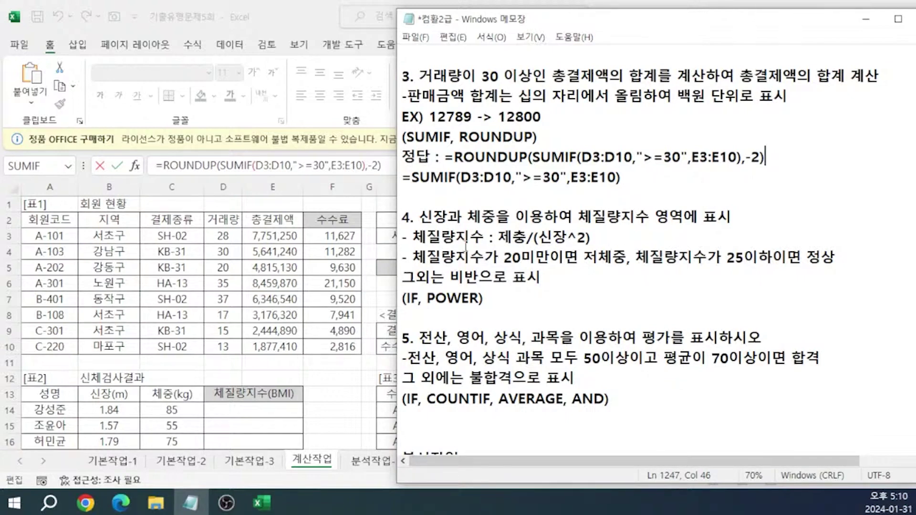
left_click(274, 410)
type("=")
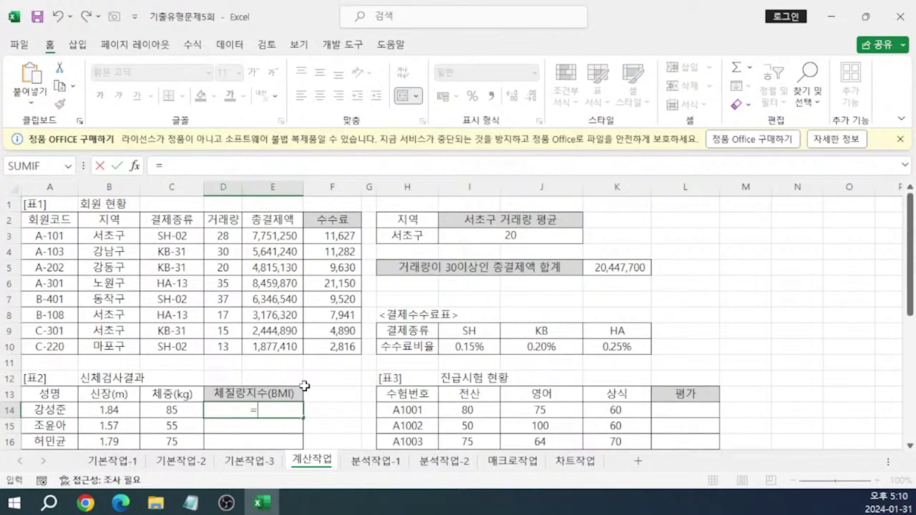
type("IF")
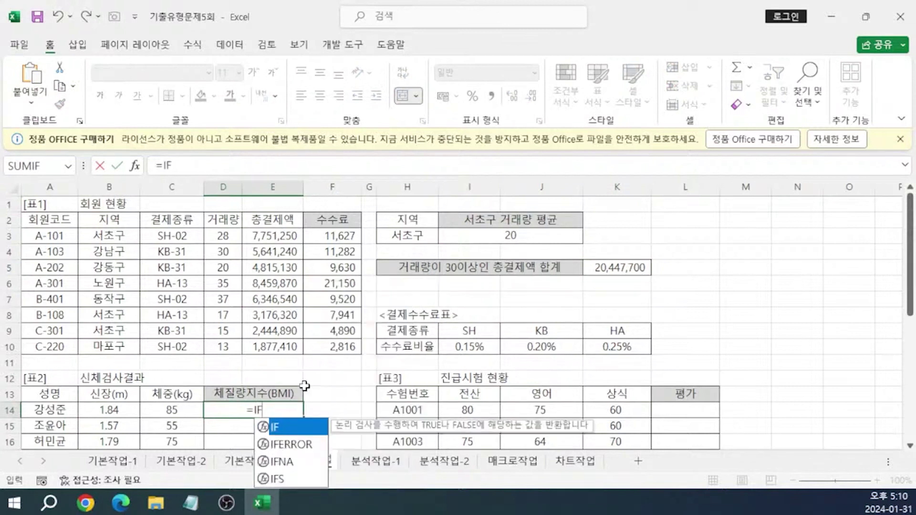
left_click(245, 171)
type("(")
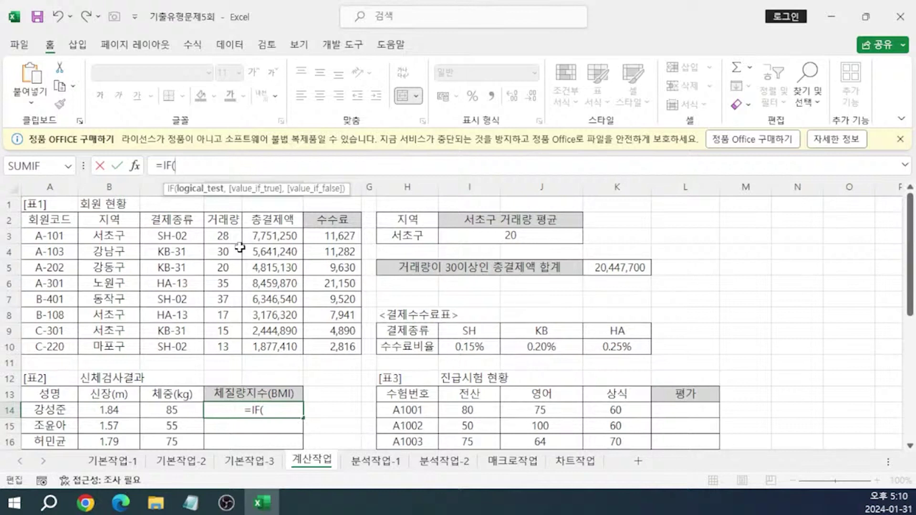
left_click(180, 408)
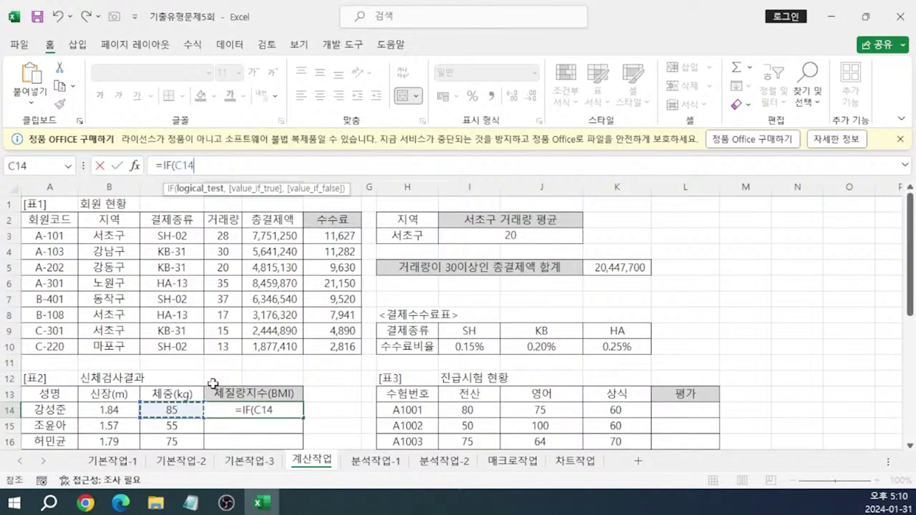
type("/")
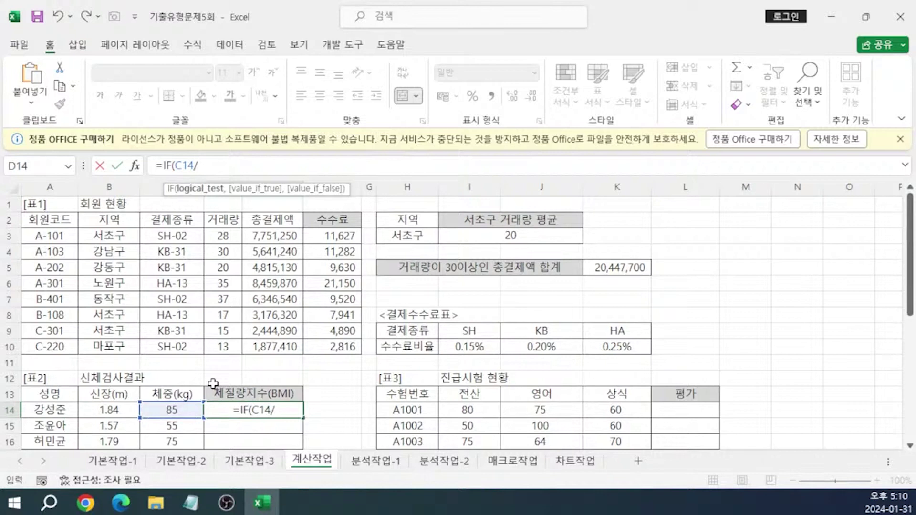
Complete the D14 test as C14/(POWER(B14,2))<20 and return "저체중" when it is true.
type("(")
type("PO")
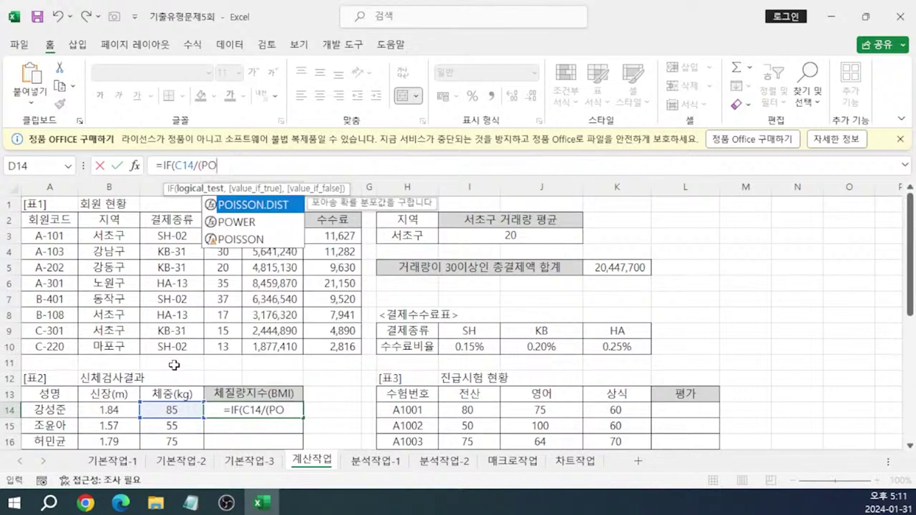
key("Down")
key("Tab")
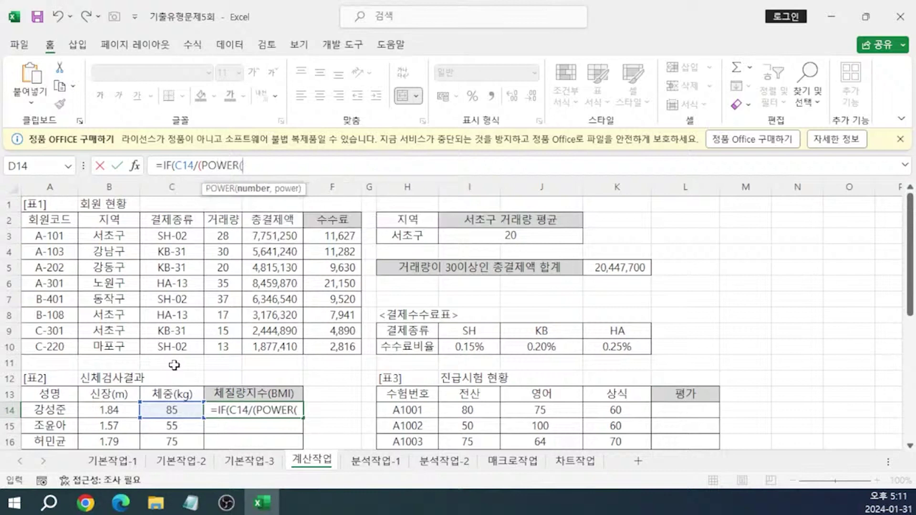
left_click(119, 410)
type(",")
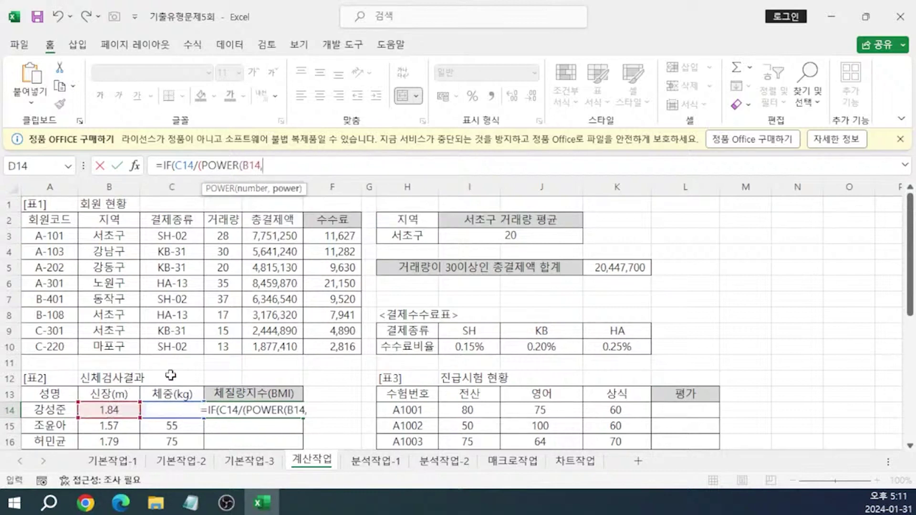
type("2")
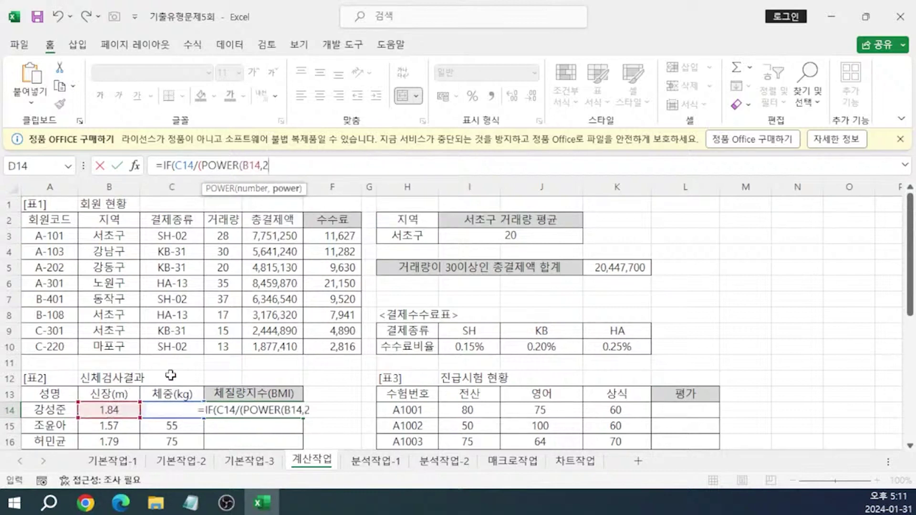
type(")")
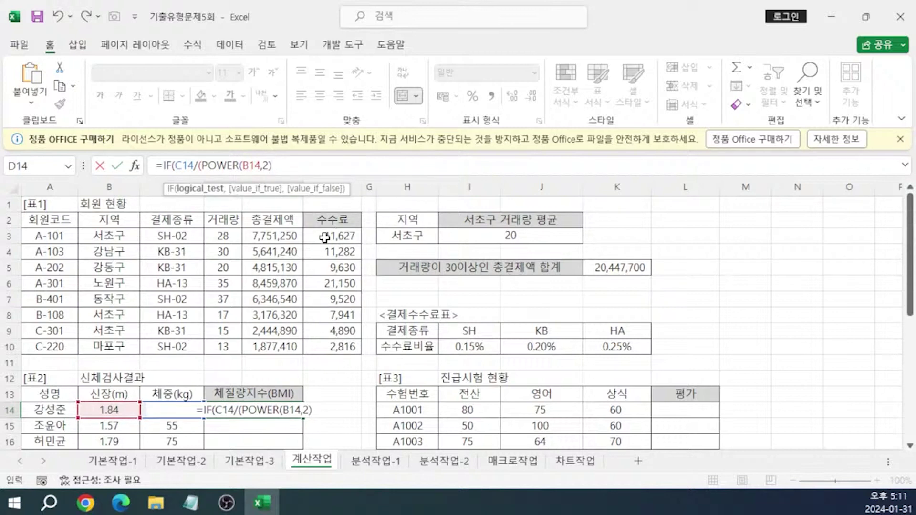
type("<20")
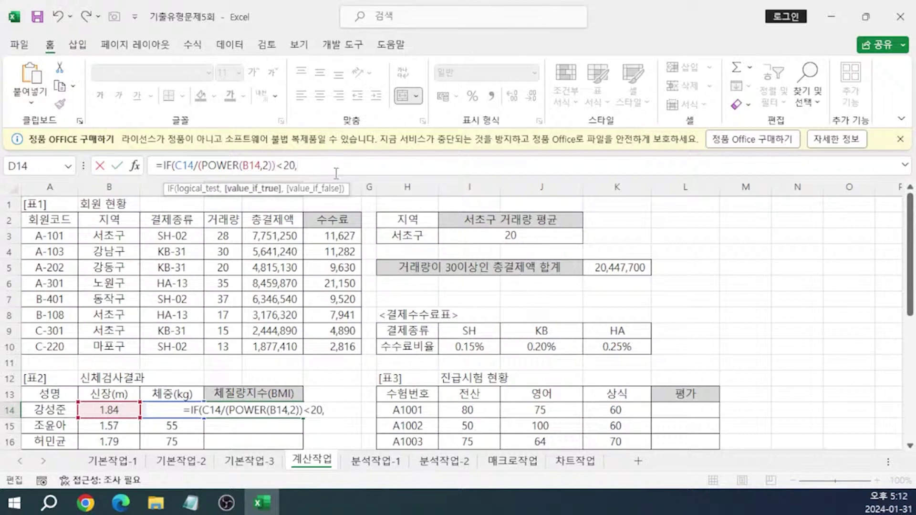
type("\"저체중\"")
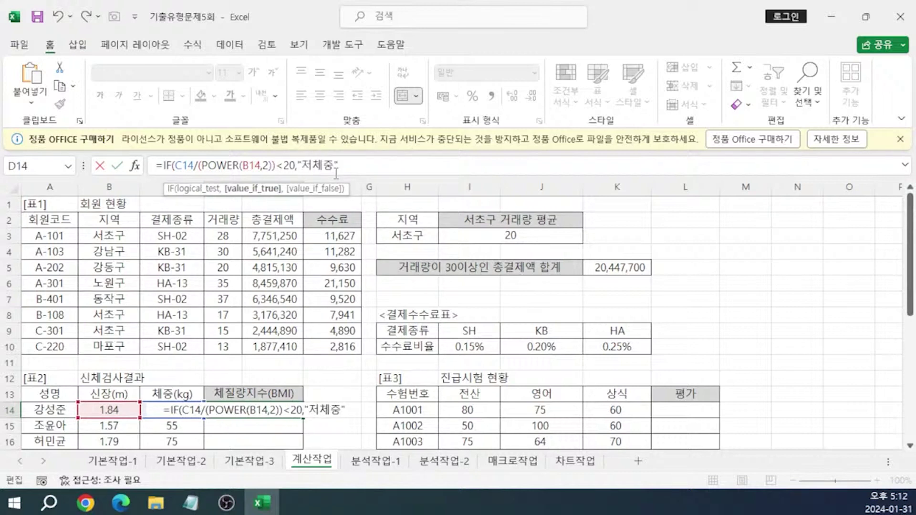
type(",")
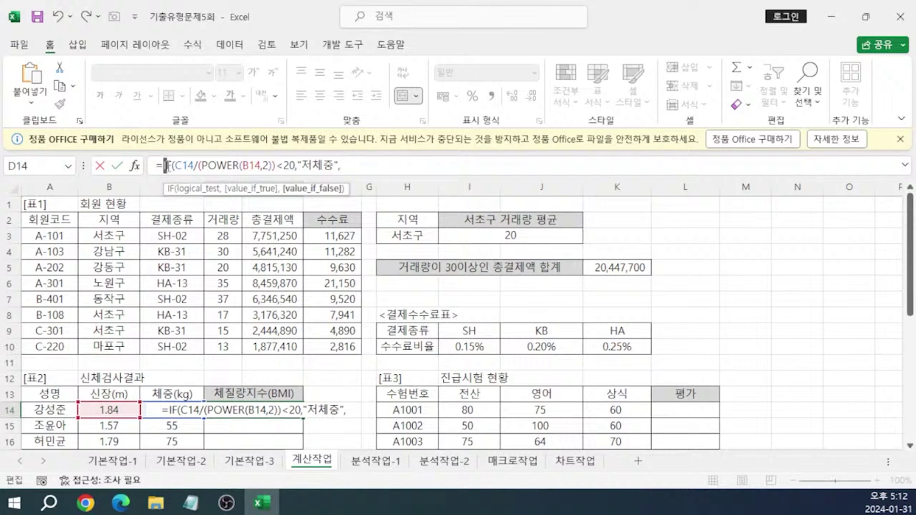
Copy the first test into the false argument as a nested IF with the condition C14/(POWER(B14,2))<=25.
left_click_drag(166, 165, 283, 165)
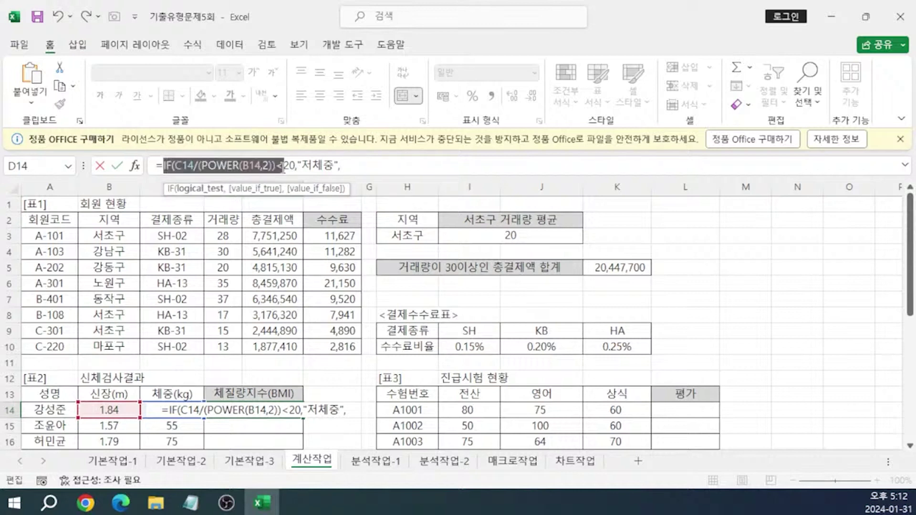
key("ctrl+c")
left_click(370, 166)
key("ctrl+v")
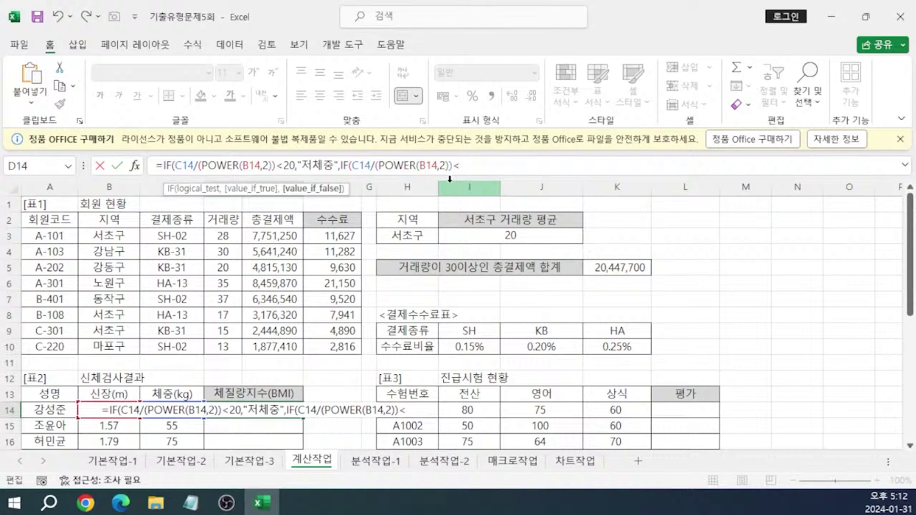
type("=")
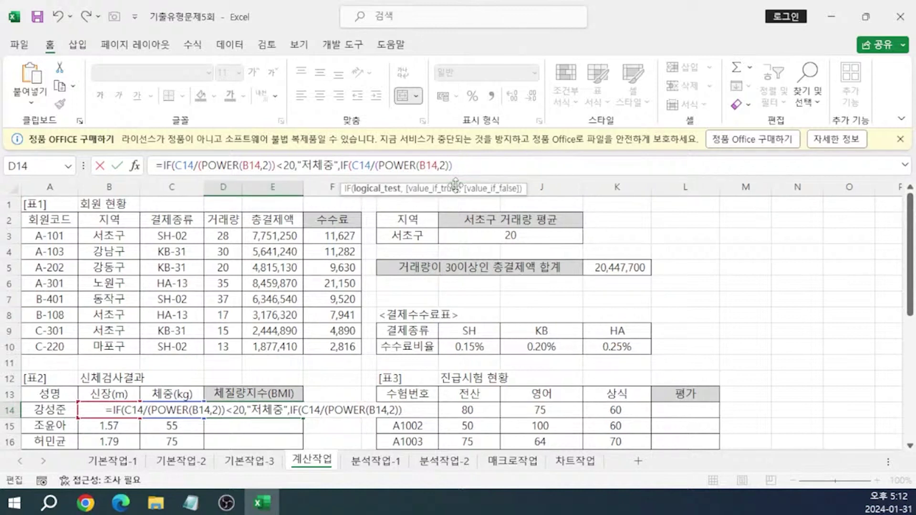
type("25")
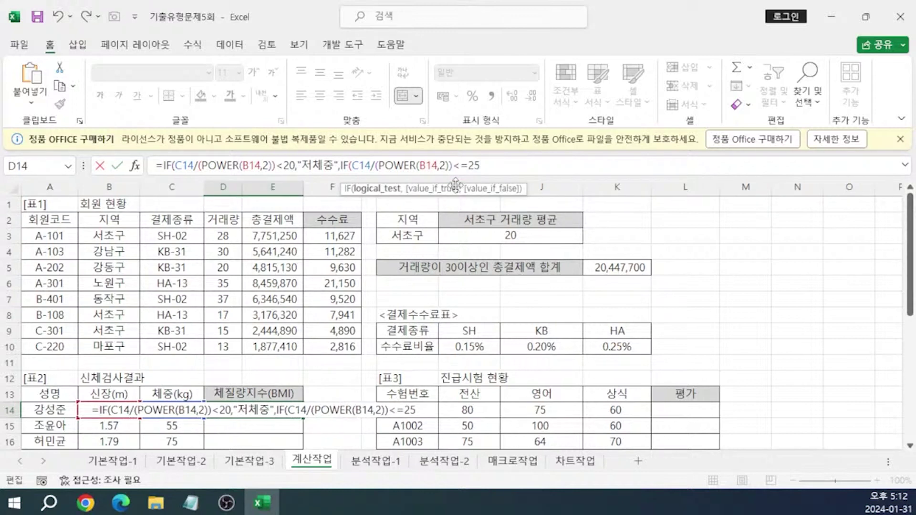
type(",")
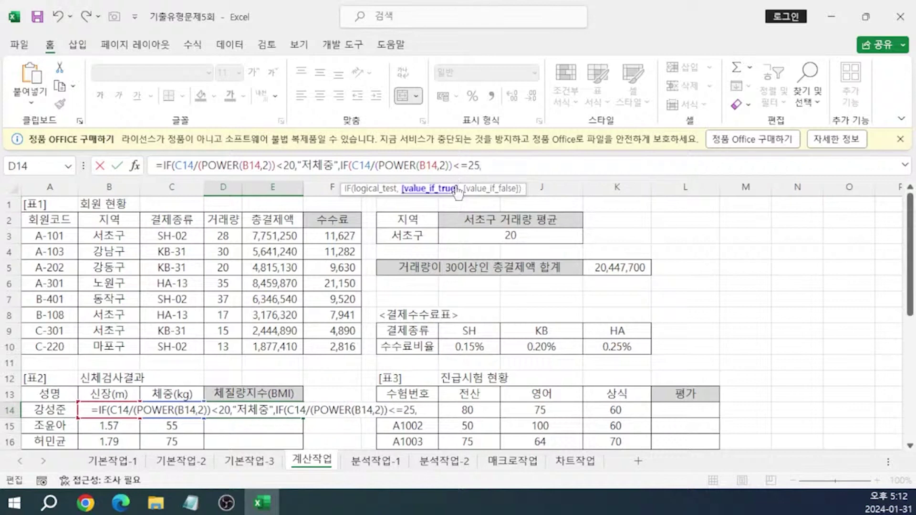
Finish the nested IF with "정상" and "비만" as its results, and fill the BMI formula from D14 down to row 20.
type("\"정ㅅ상\",")
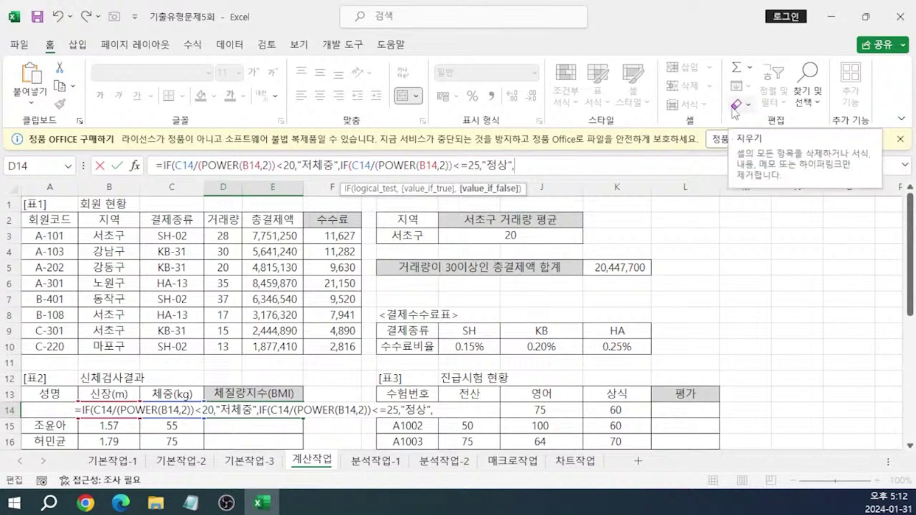
type("\"비만")
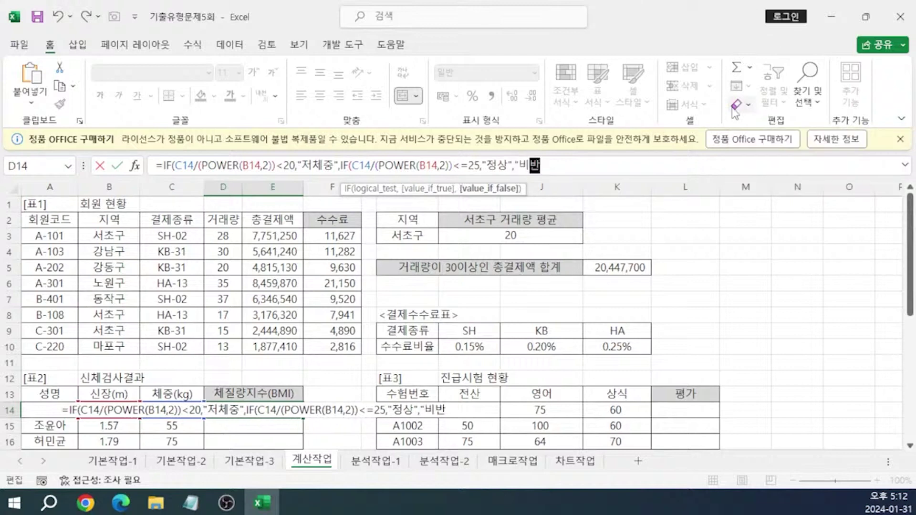
type("\"")
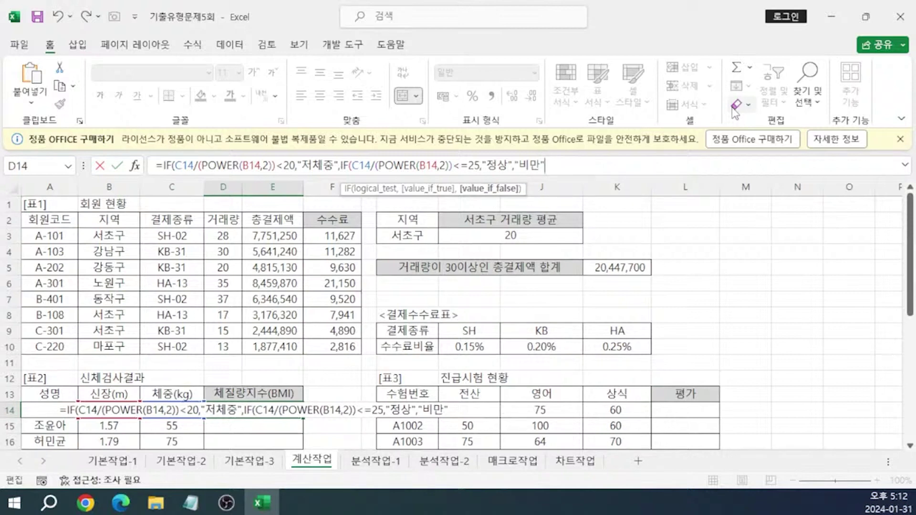
type("))")
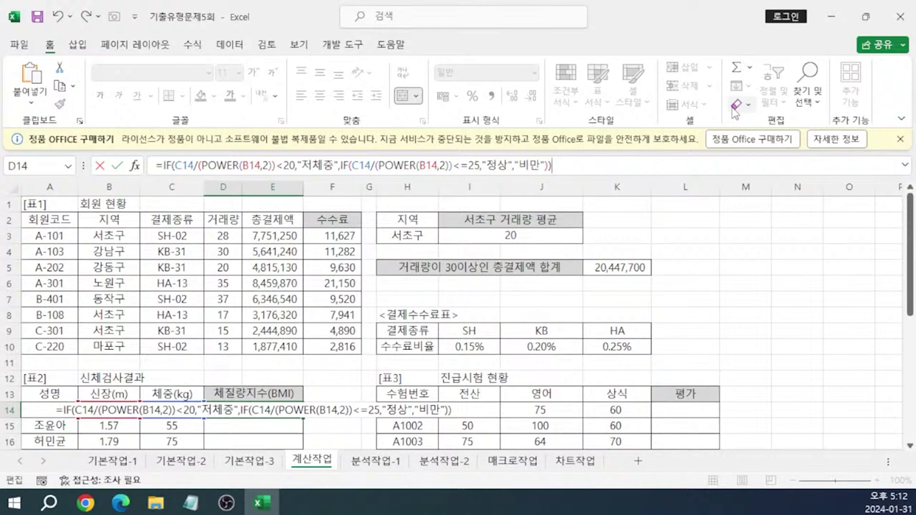
key("ctrl+Return")
scroll(304, 348, "down", 2)
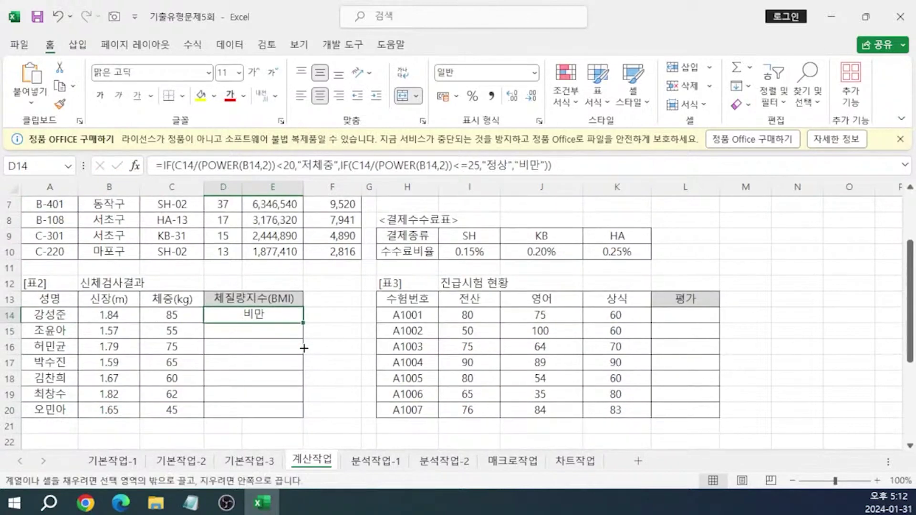
left_click_drag(304, 348, 303, 415)
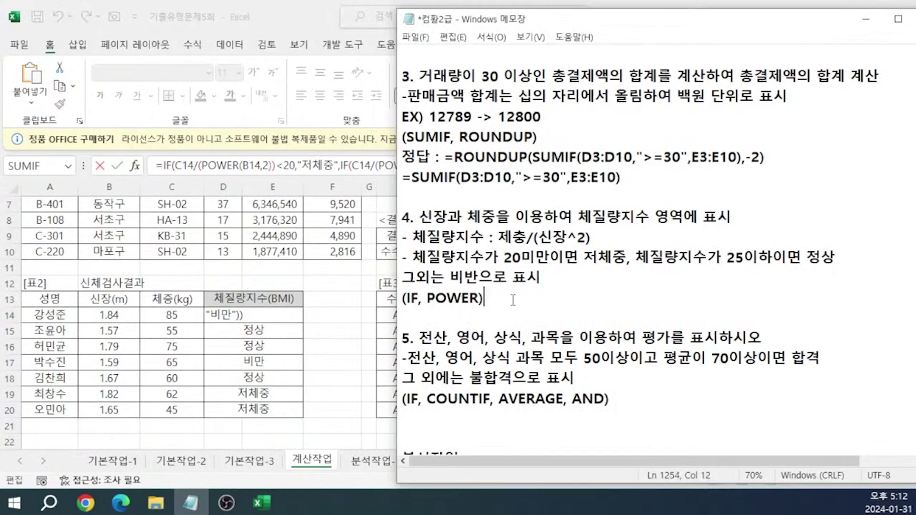
Record the D14 BMI formula in Notepad below problem 4's function hint, labelled "정답 :".
key("Return")
type("정답 :")
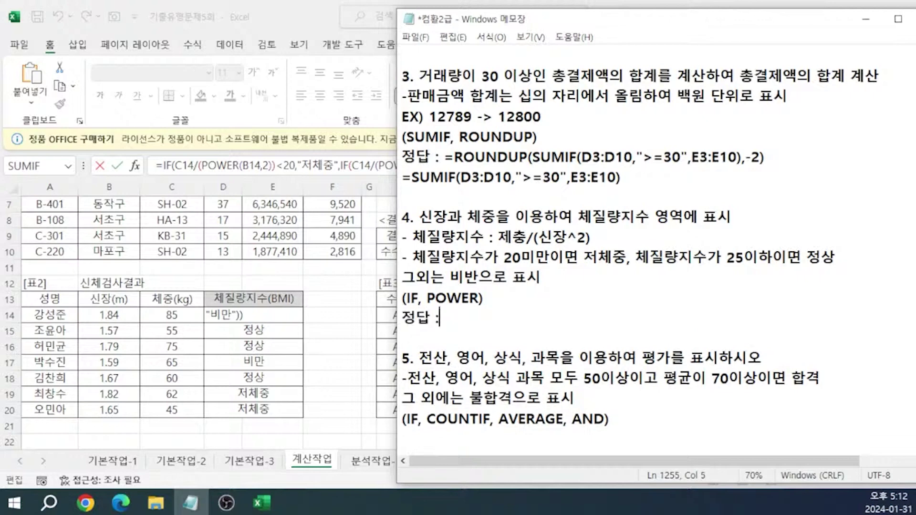
type("=IF(C14/(POWER(B14,2))<20,\"저체중\",IF(C14/(POWER(B14,2))<=25,\"정상\",\"비만\"))")
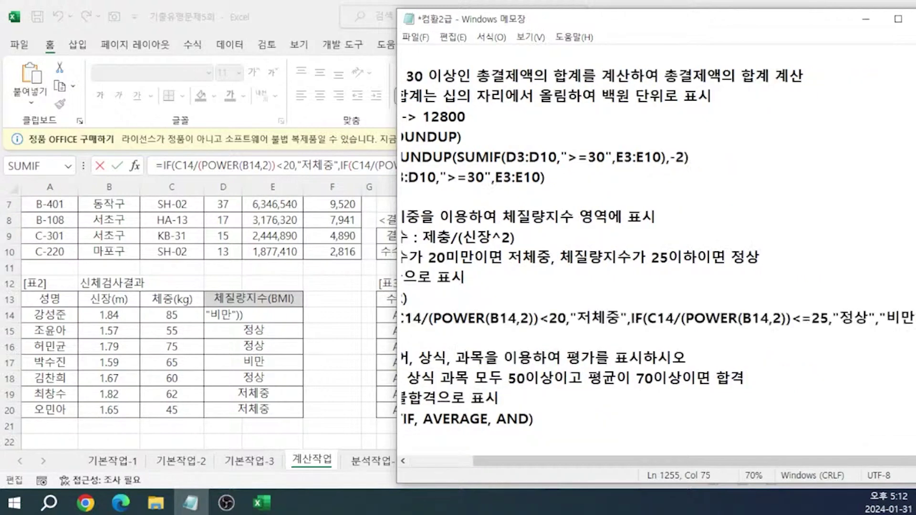
Break problem 4's answer in Notepad so that the second IF starts on its own line.
key("ctrl+Left")
key("ctrl+Left")
key("ctrl+Left")
key("ctrl+Left")
key("ctrl+Left")
key("ctrl+Left")
key("ctrl+Left")
key("ctrl+Left")
key("ctrl+Left")
key("ctrl+Left")
key("ctrl+Left")
key("ctrl+Left")
key("Return")
Add the syntax note "POWER( 숫자, 거듭제곱)" below problem 4's answer, leaving a blank line between them.
key("End")
key("Return")
key("Return")
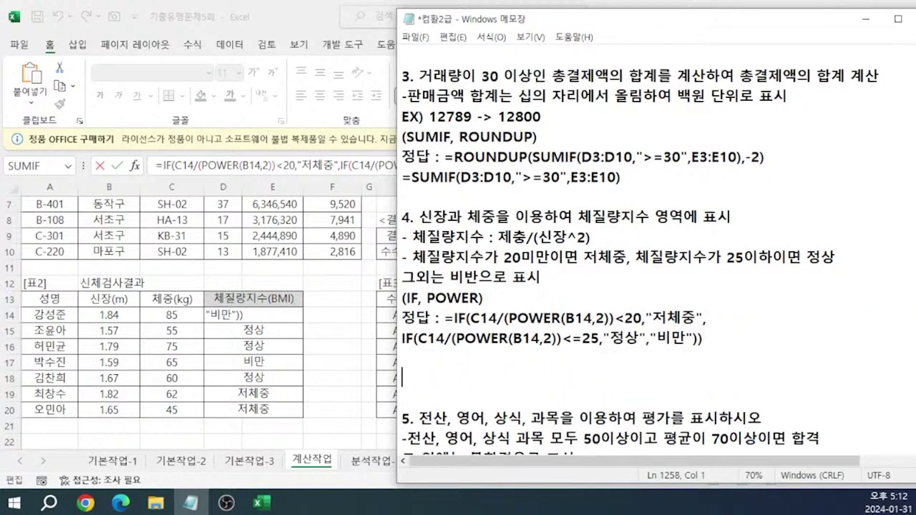
type("POWER( ")
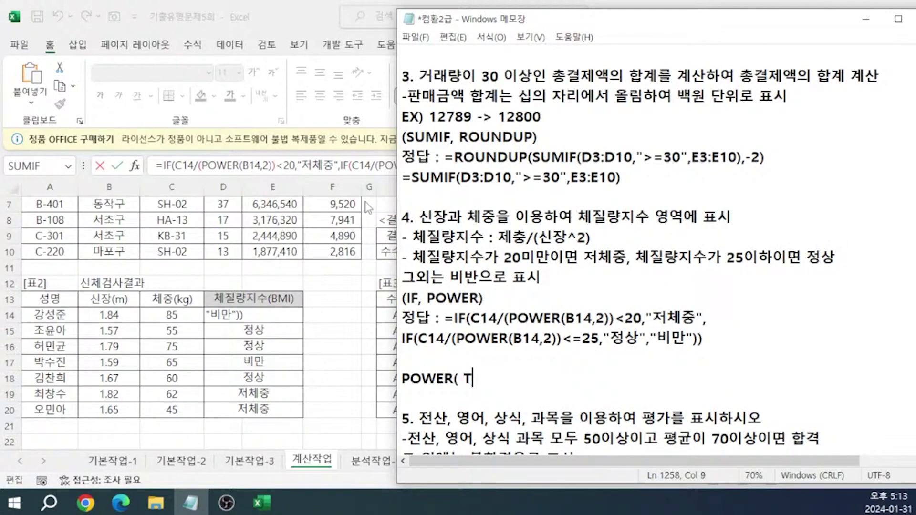
type("숫자, 검")
type("듭제곱)")
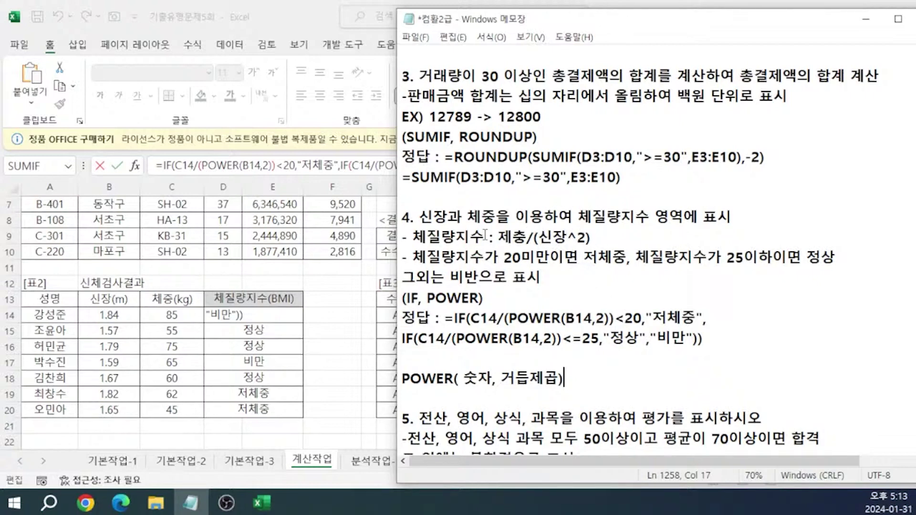
Correct the typos in problem 4's text to "체중" in the BMI definition and "비만" in the rating rule.
left_click(528, 240)
key("BackSpace")
key("BackSpace")
type("체중")
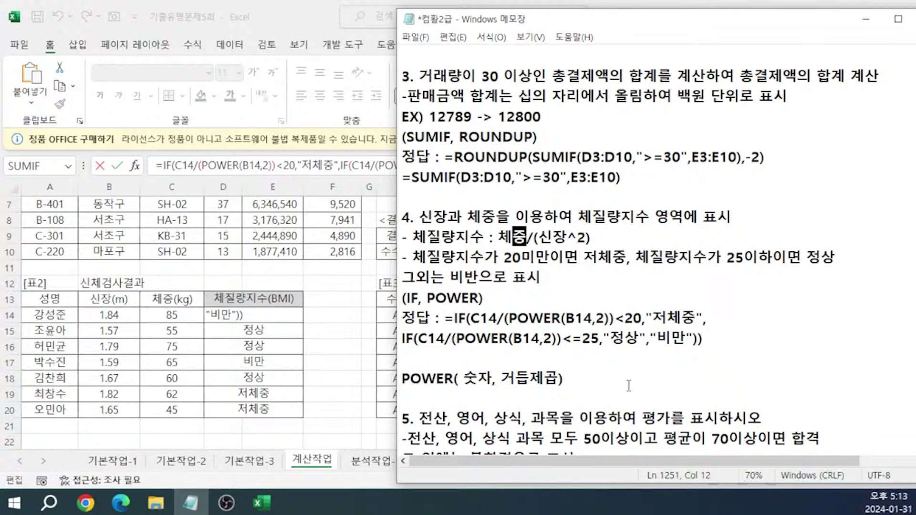
left_click(707, 334)
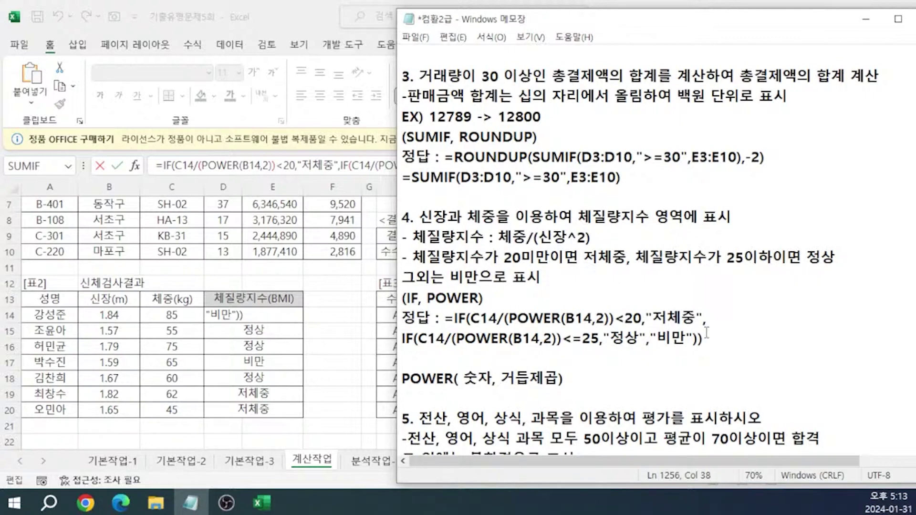
Begin problem 5's 평가 formula in L14 with an IF whose test is an AND function.
scroll(746, 404, "down", 2)
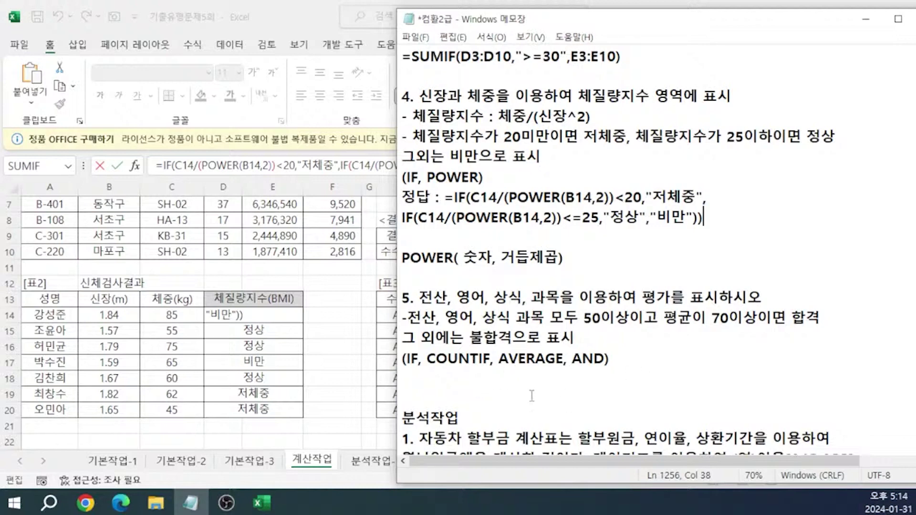
left_click(685, 315)
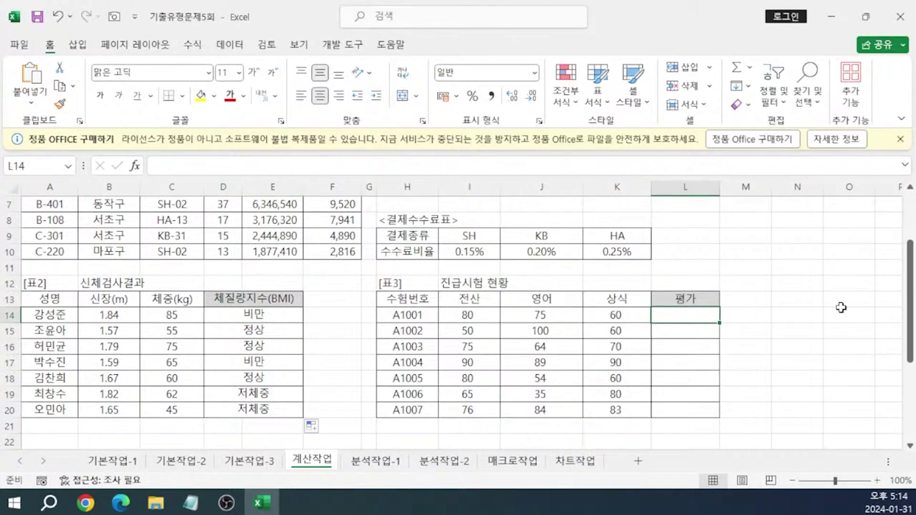
type("=ㅏ")
key("BackSpace")
key("Hangul")
type("IF(")
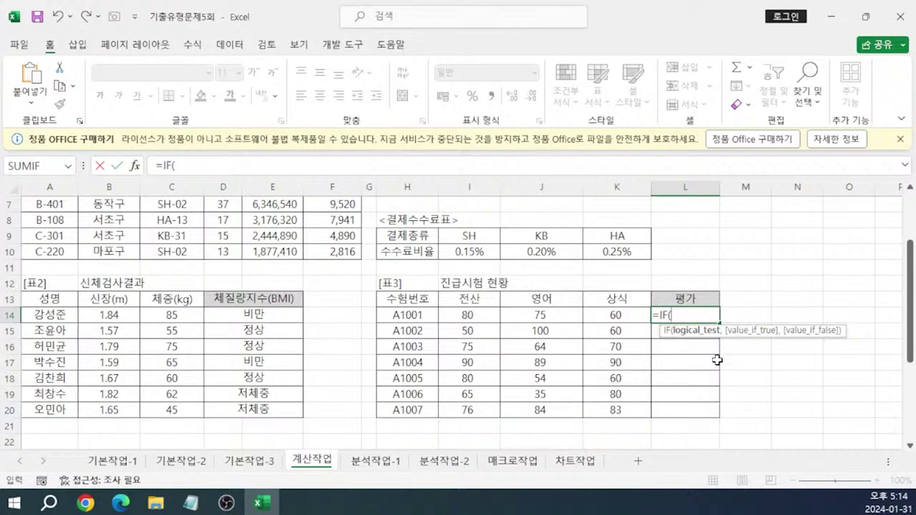
type("AND")
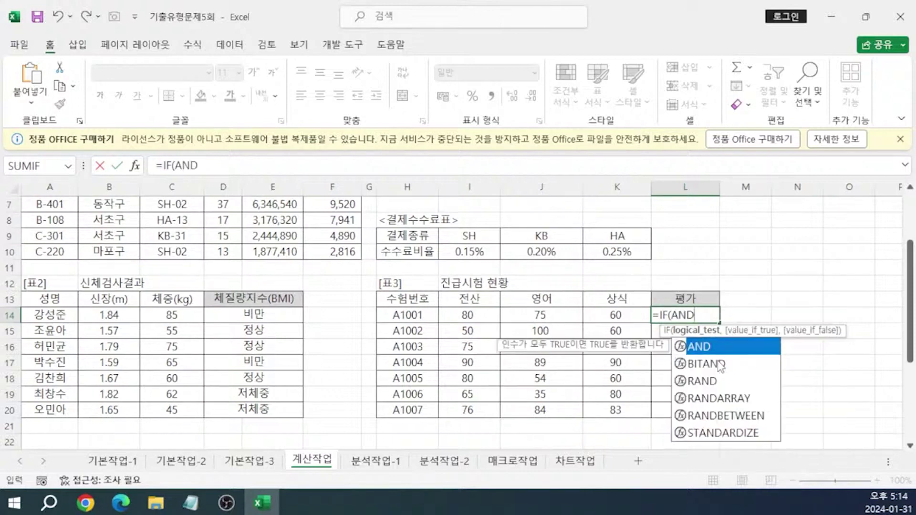
Enter COUNTIF(I14:K14,">=50")=3 as the first condition of the AND in L14's formula.
type("(COUNT")
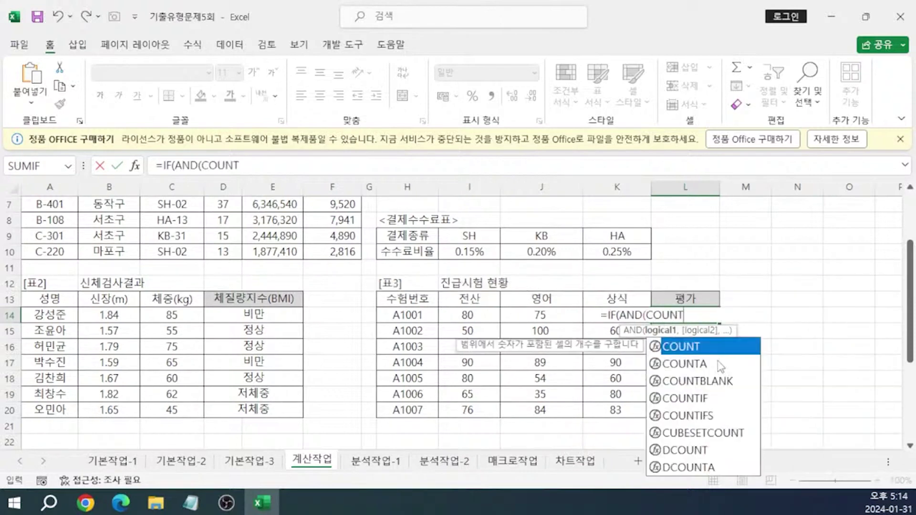
type("IF")
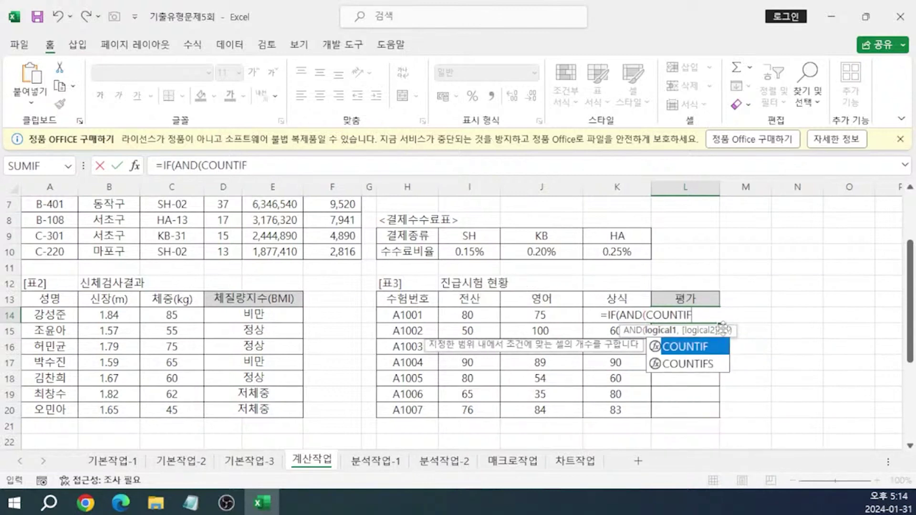
type("(")
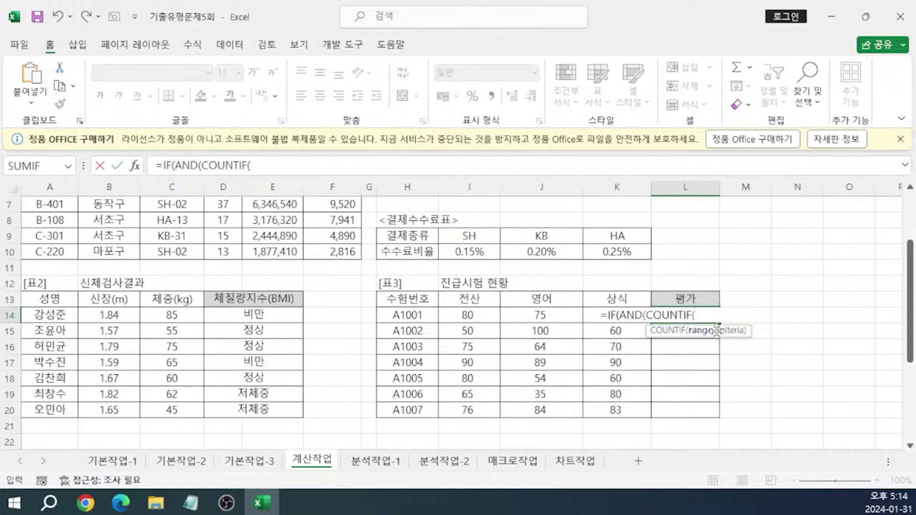
left_click_drag(477, 314, 602, 314)
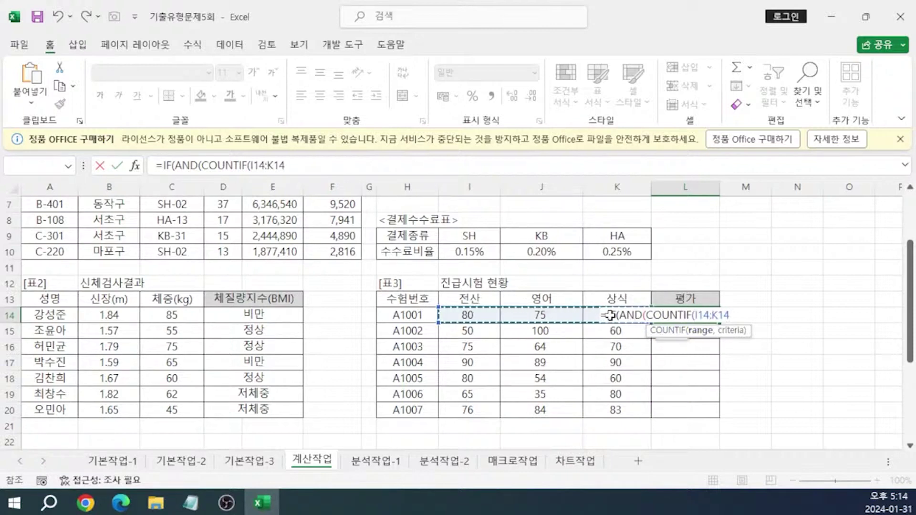
type(",")
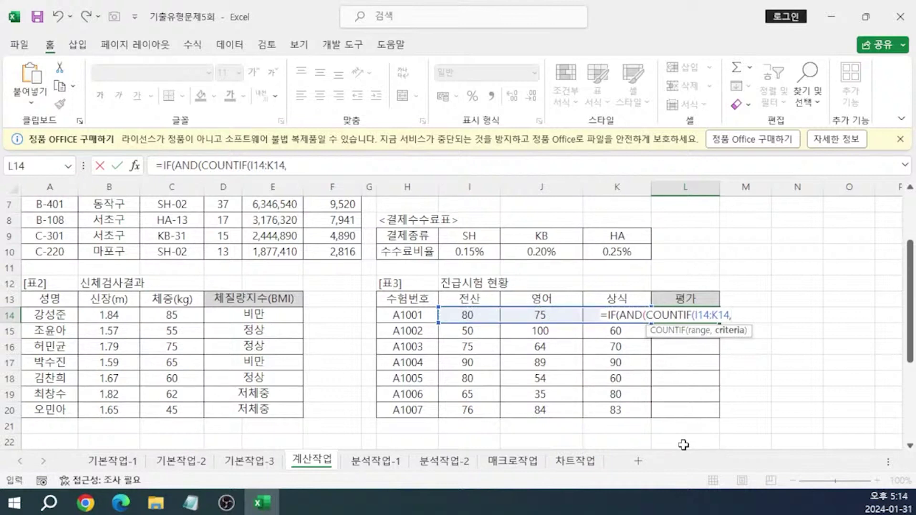
type("\">=50\"")
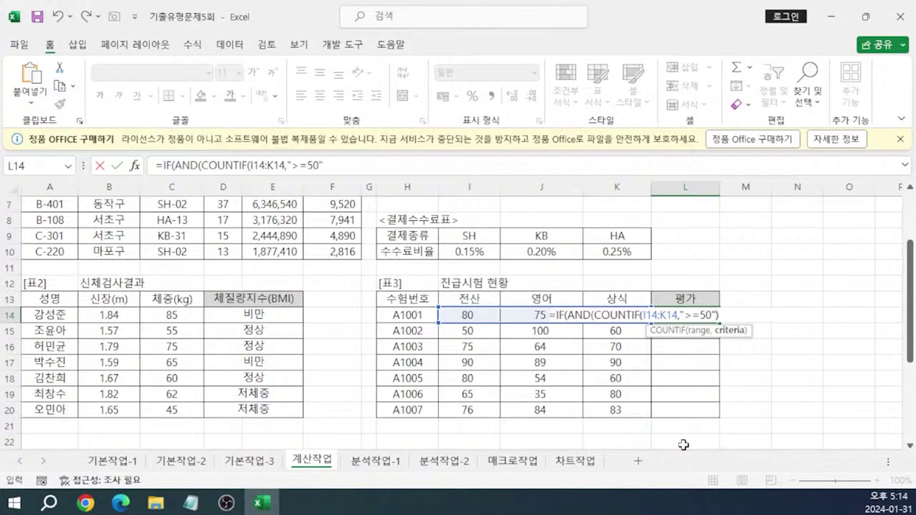
type(")")
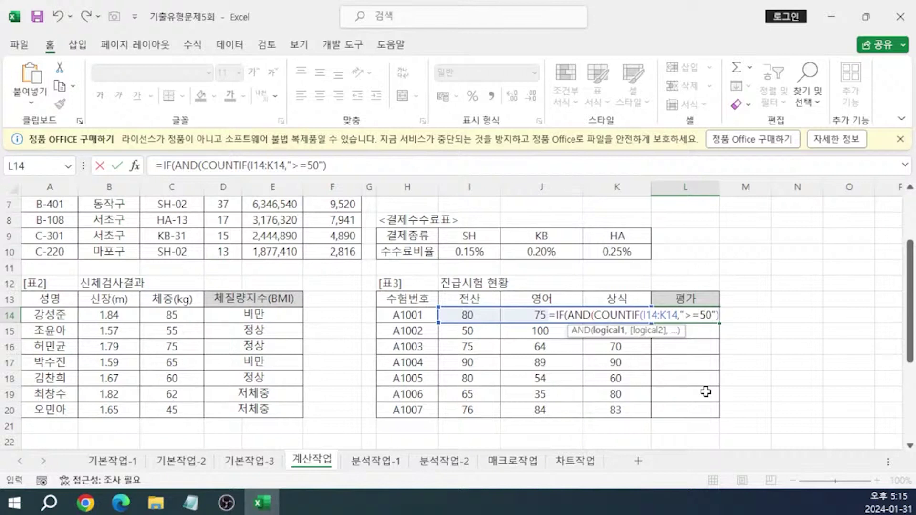
left_click(438, 172)
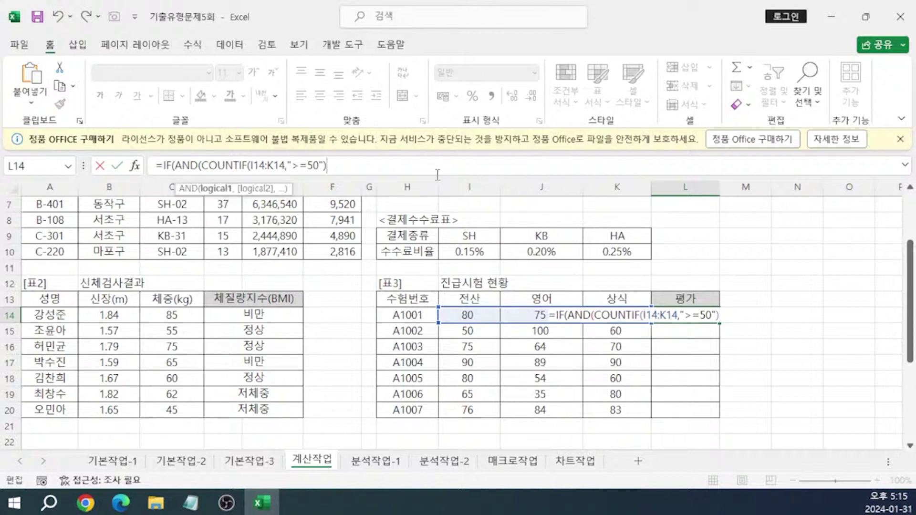
type("=3")
type(",")
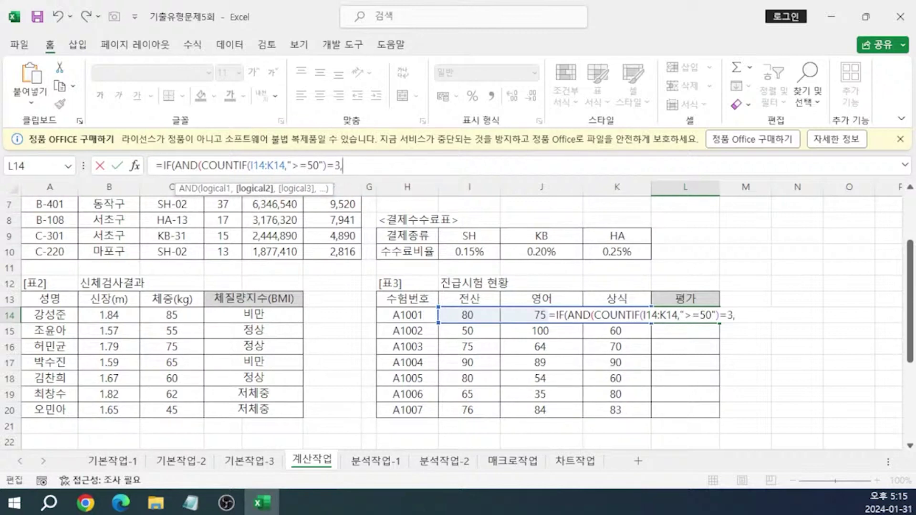
Add AVERAGE(I14:K14)>=70 as the AND's second condition in L14's formula and close the AND.
type("AVER")
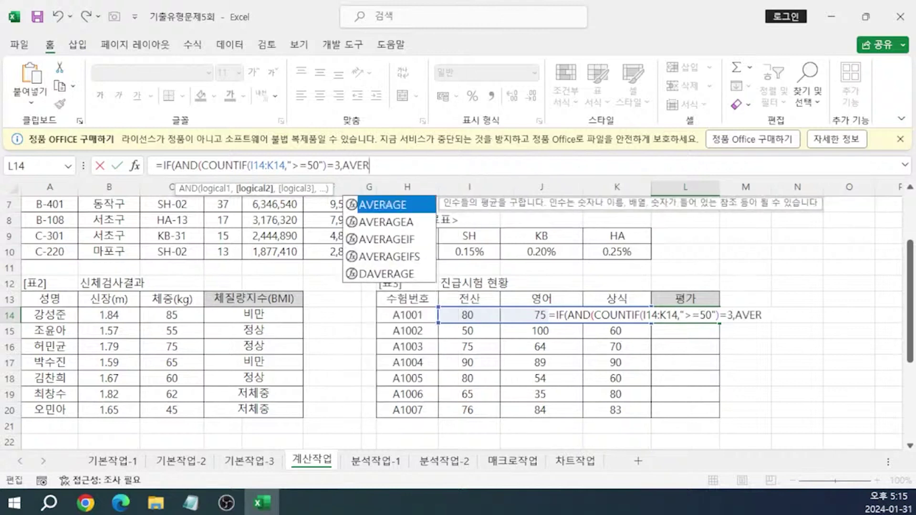
key("Tab")
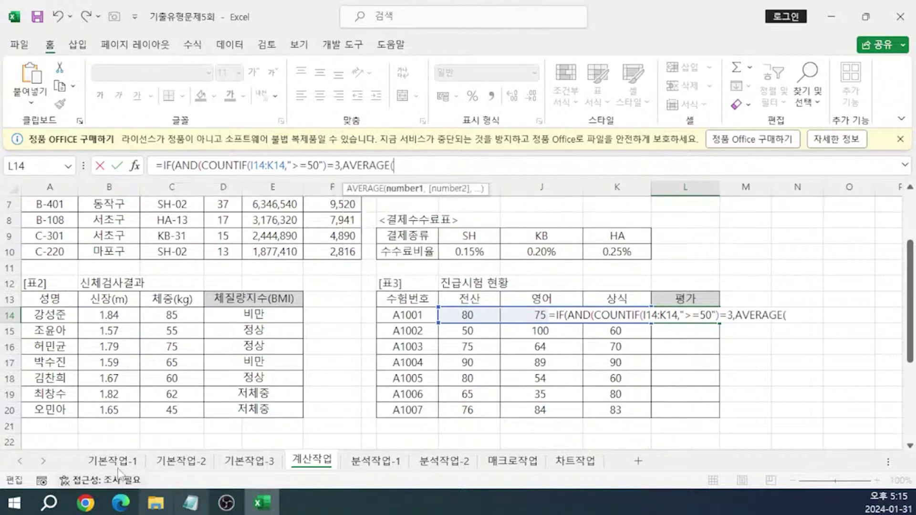
left_click_drag(467, 316, 610, 316)
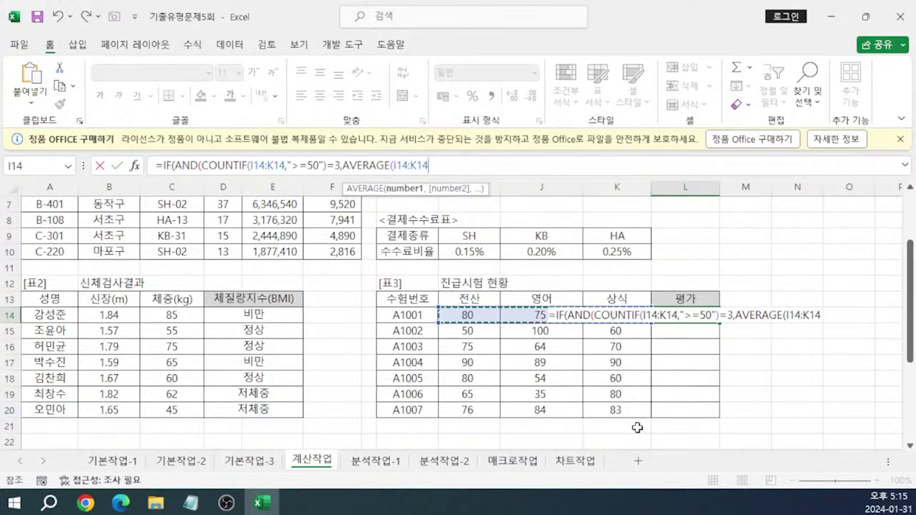
type(")")
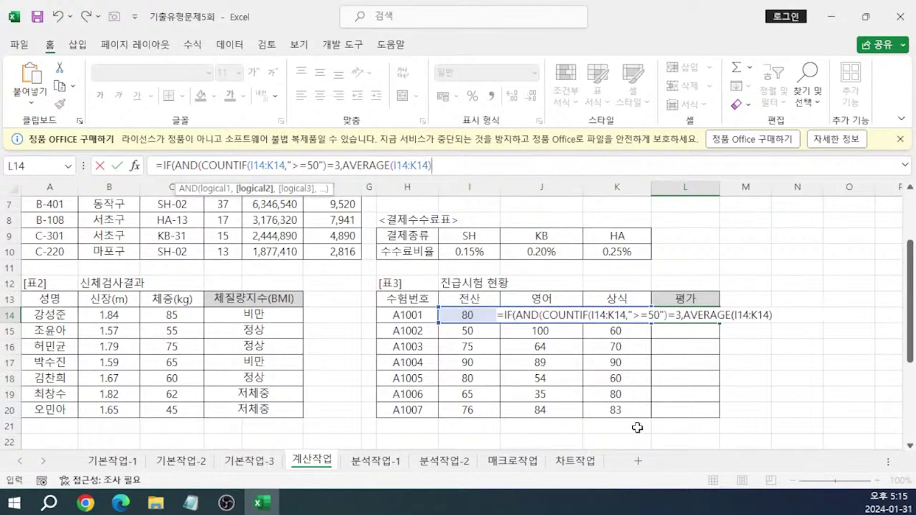
type(">=70")
type(")")
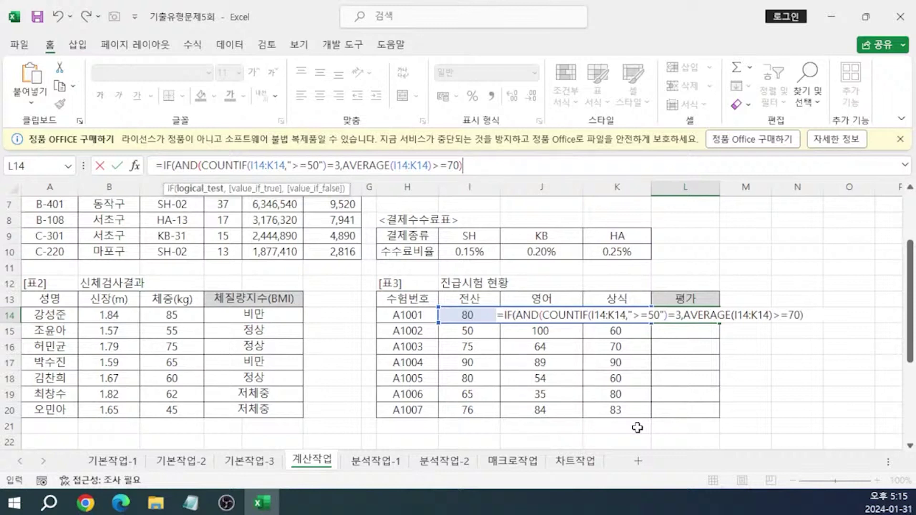
Finish L14's IF formula with "합격" as the true result and "불합격" as the false result.
type(",\"")
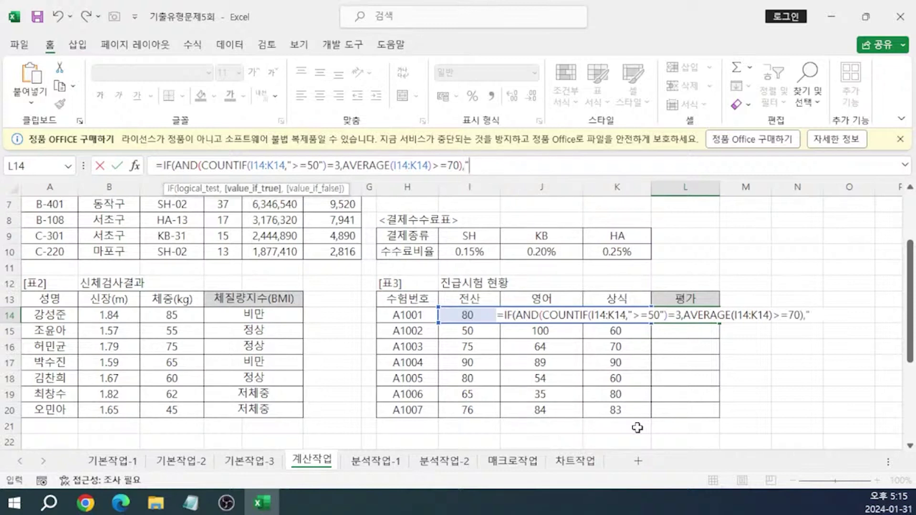
type("\"합격\",\"")
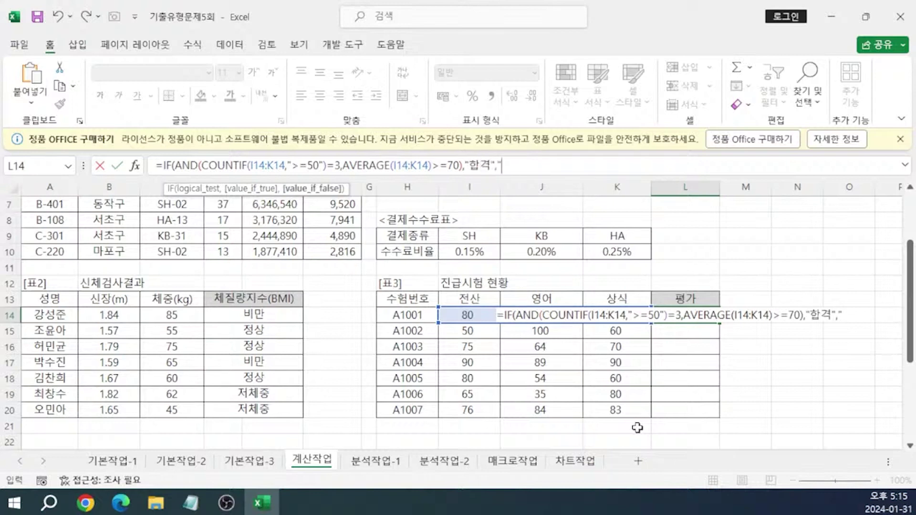
type("불합격\"")
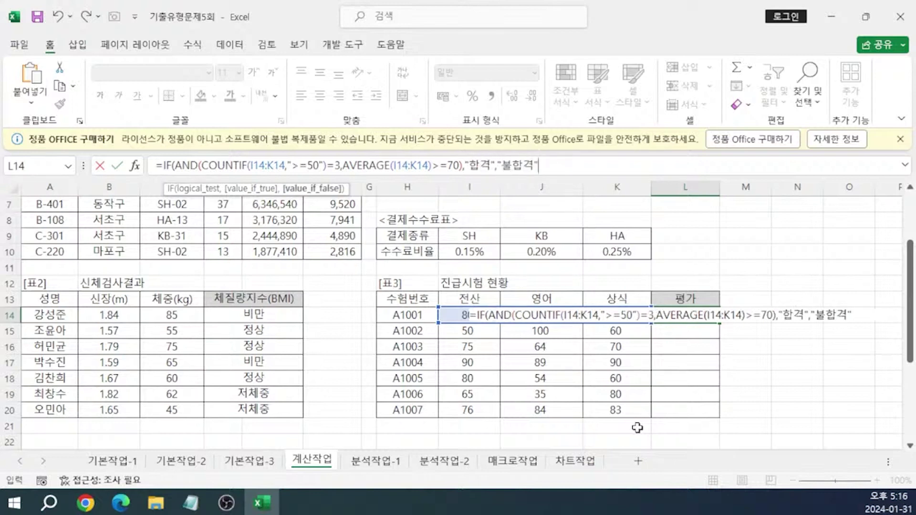
type(")")
key("Return")
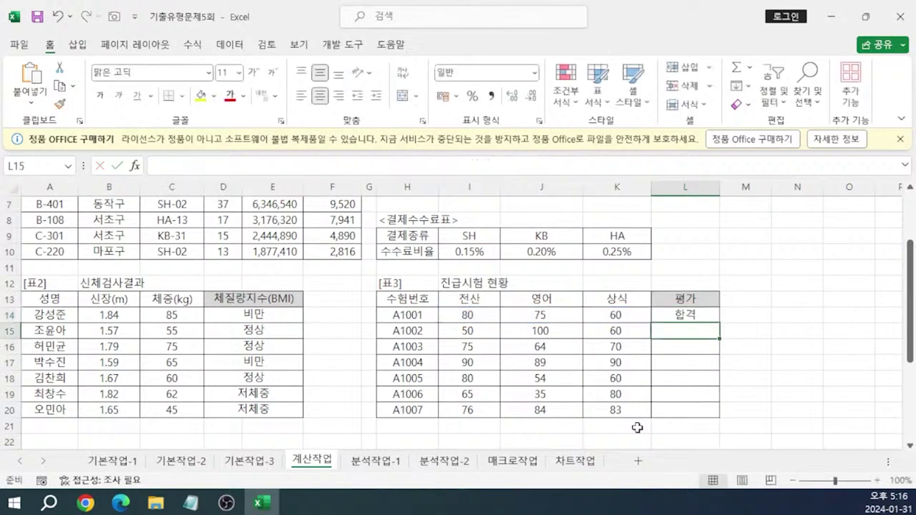
Fill the 평가 formula from L14 down to L20 and check the results against the scores.
key("Up")
left_click_drag(719, 322, 715, 416)
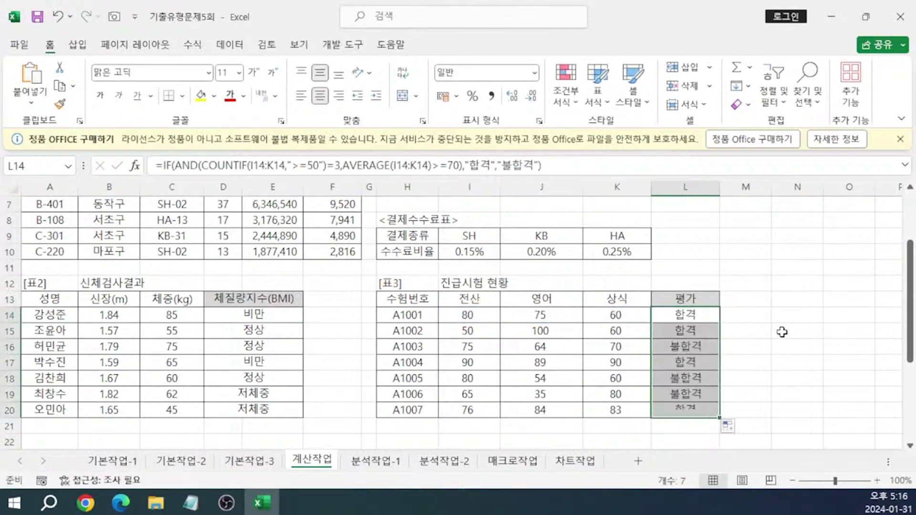
left_click(782, 330)
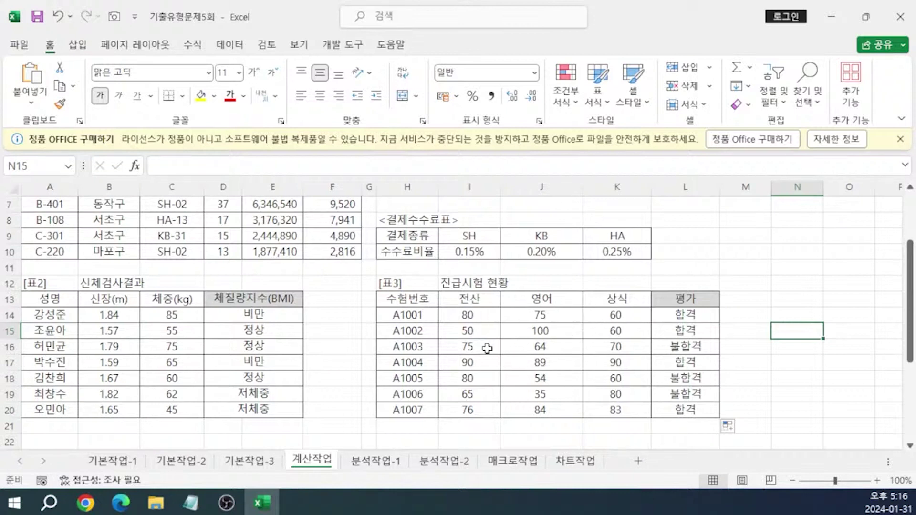
left_click(533, 397)
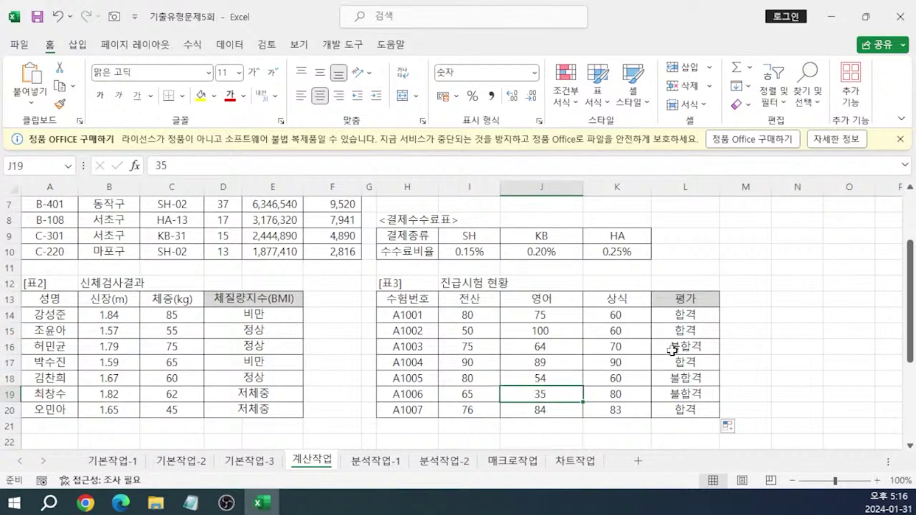
Record the L14 formula in Notepad below problem 5's function hint, labelled "정답 :", with the line broken before "합격".
left_click(696, 319)
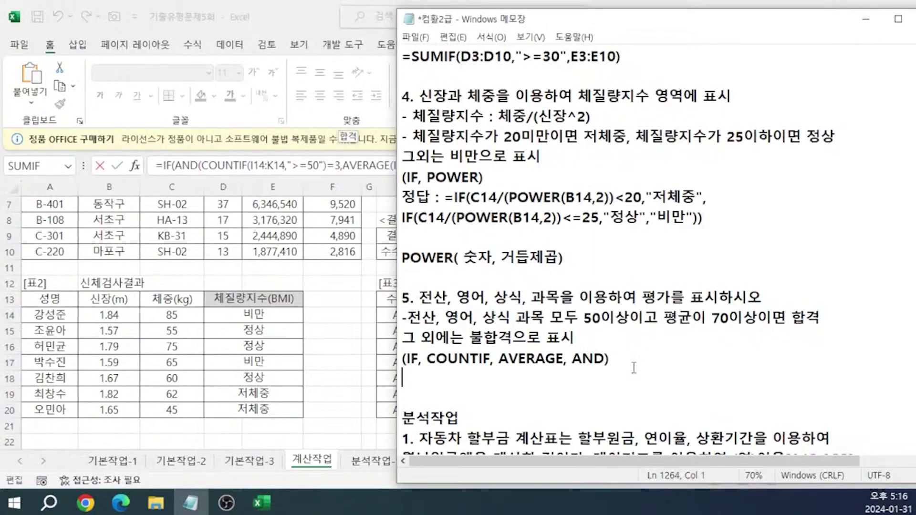
type("정답 :")
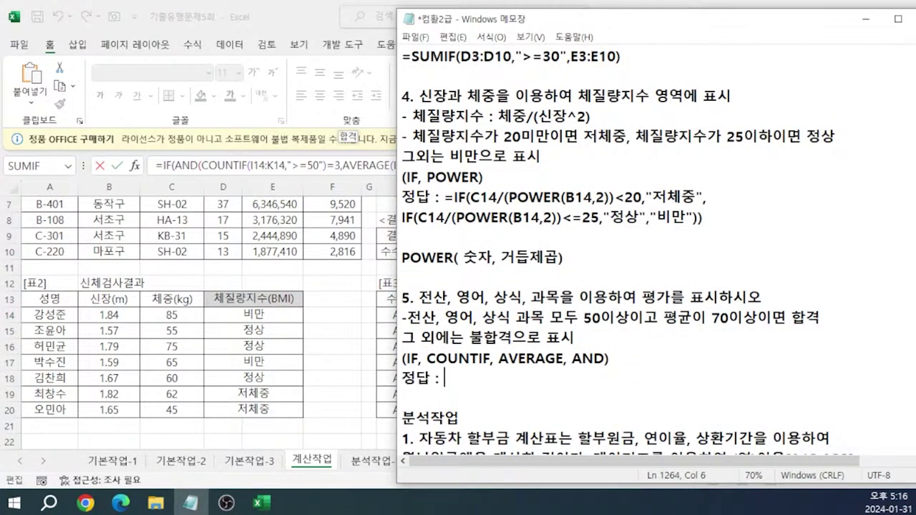
type("=IF(AND(COUNTIF(I14:K14,\">=50\")=3,AVERAGE(I14:K14)>=70),\"합격\",\"불합격\")")
key("Home")
left_click(883, 378)
key("Return")
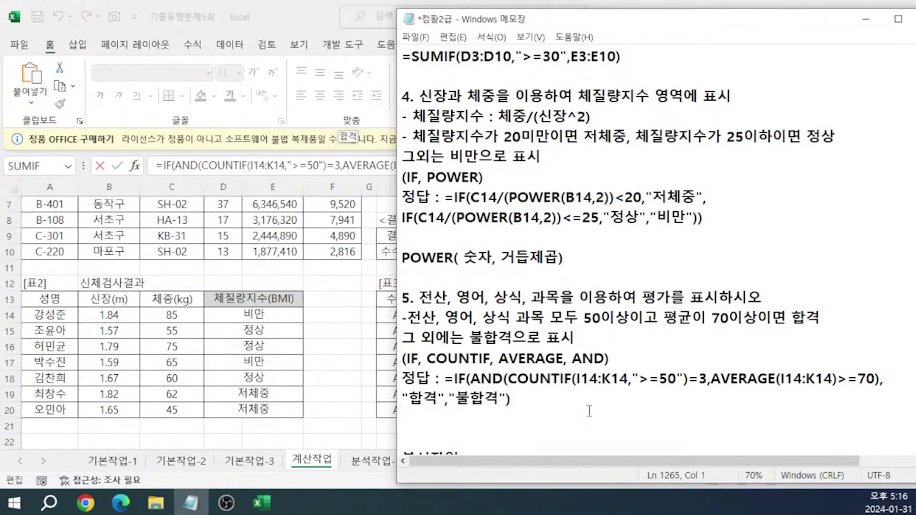
Copy the COUNTIF condition from problem 5's answer to a separate line below it as =COUNTIF(I14:K14,">=50")=3, leaving a blank line between.
left_click(519, 420)
scroll(519, 420, "down", 1)
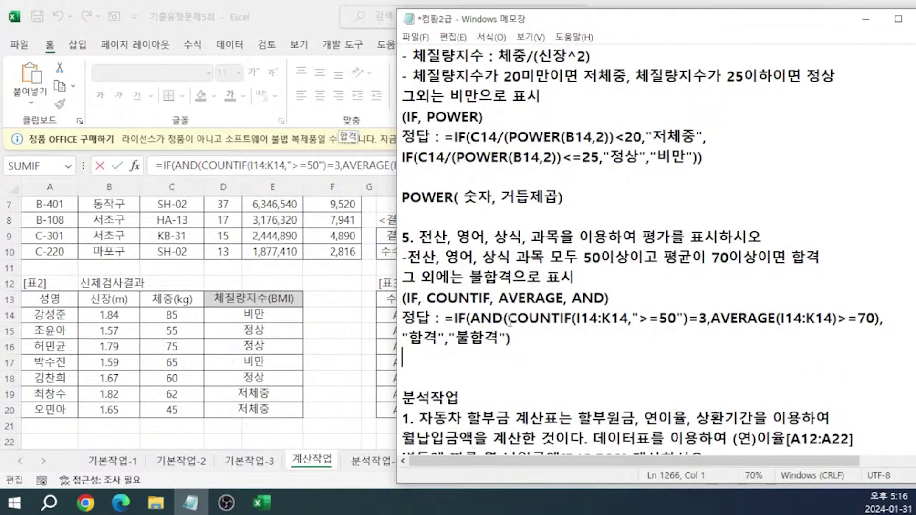
left_click_drag(507, 319, 705, 327)
key("ctrl+c")
left_click(404, 359)
key("Return")
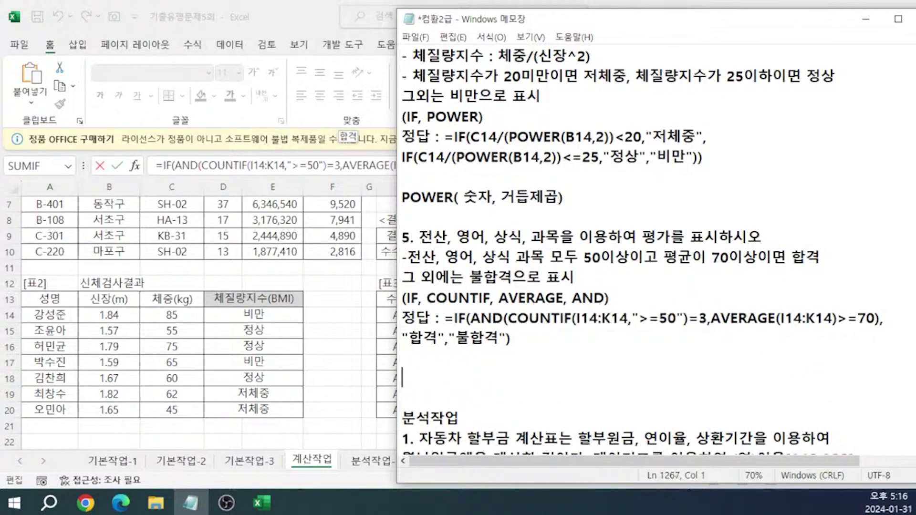
type("=")
key("ctrl+v")
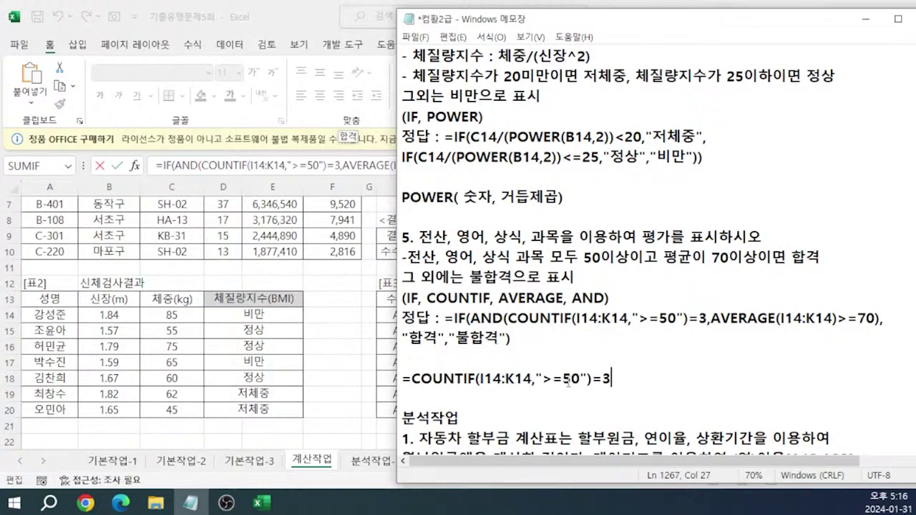
Explain the COUNTIF condition on the line below it with "50점 이상의 개수가 3개 ---> 모두 50점 이상이라면".
key("Return")
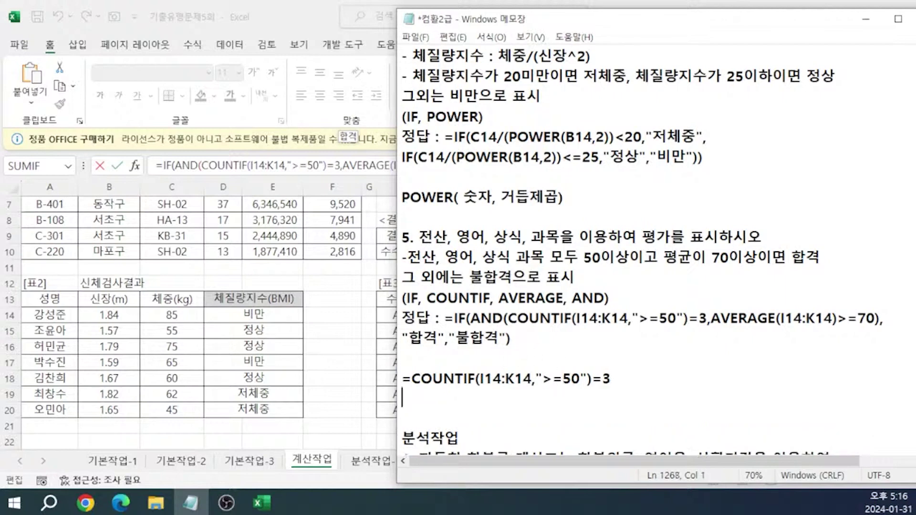
type("50점 ㅇ")
type("이상의 개수가 ")
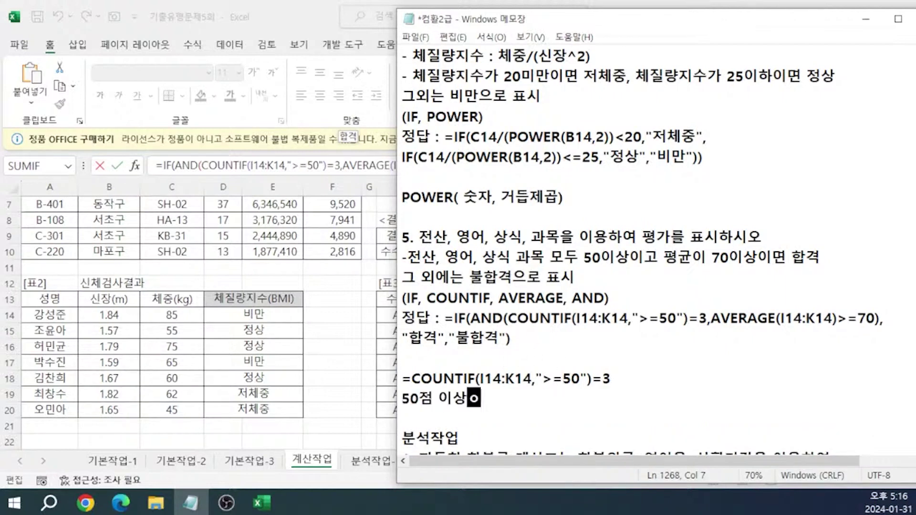
type("3개 ")
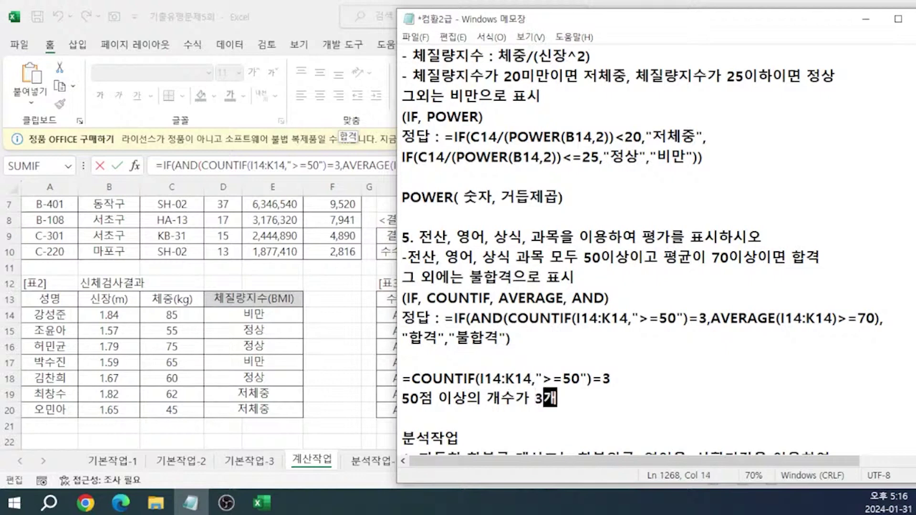
type("---")
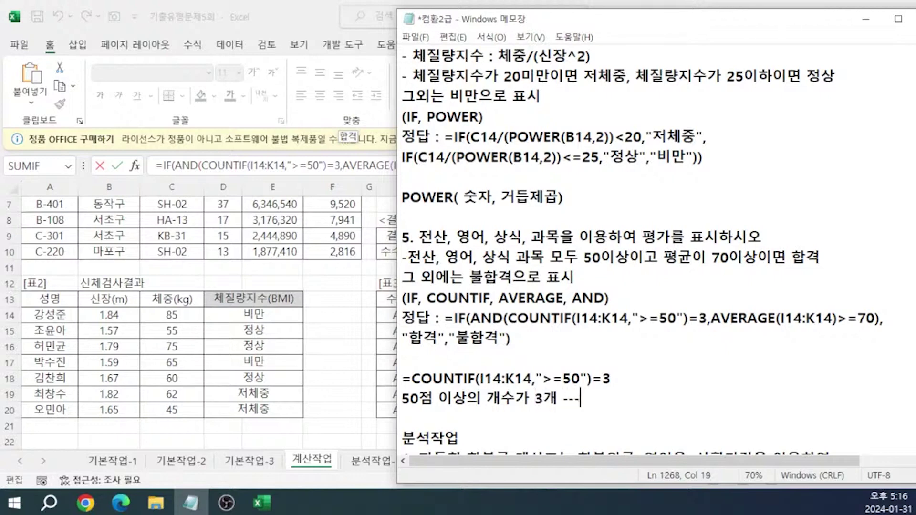
type("> 모두 50점 이상이라면")
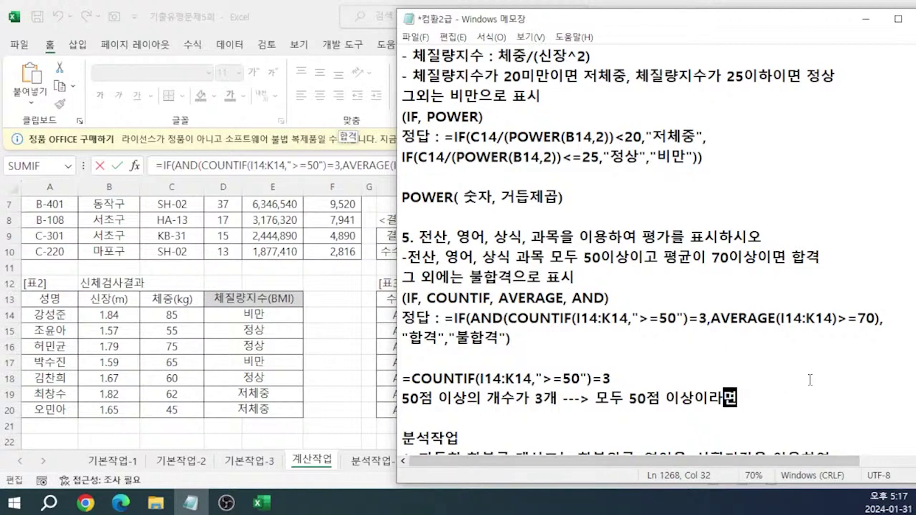
Read the 분석작업 problem 1 text, switch to Excel's 분석작업-1 sheet and link B11 to the 월납입금액 cell with =B7.
scroll(810, 381, "down", 2)
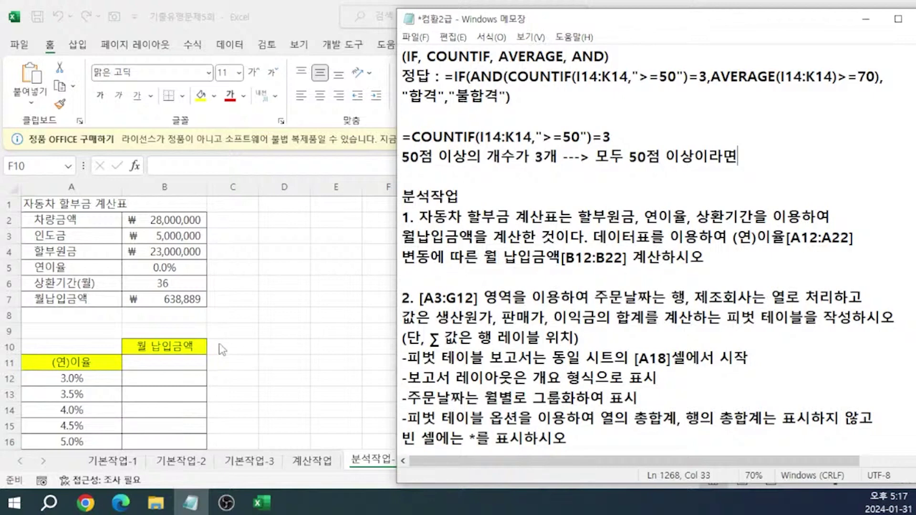
key("alt+Tab")
left_click(170, 362)
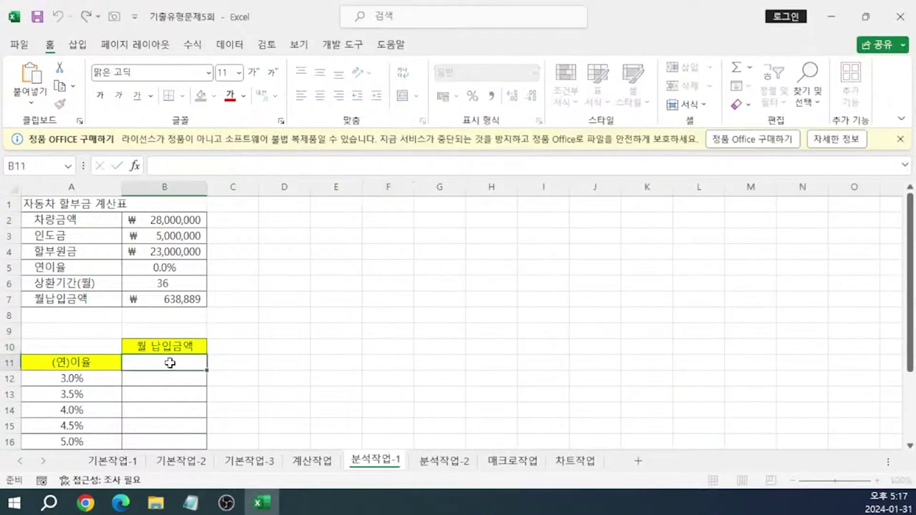
type("=")
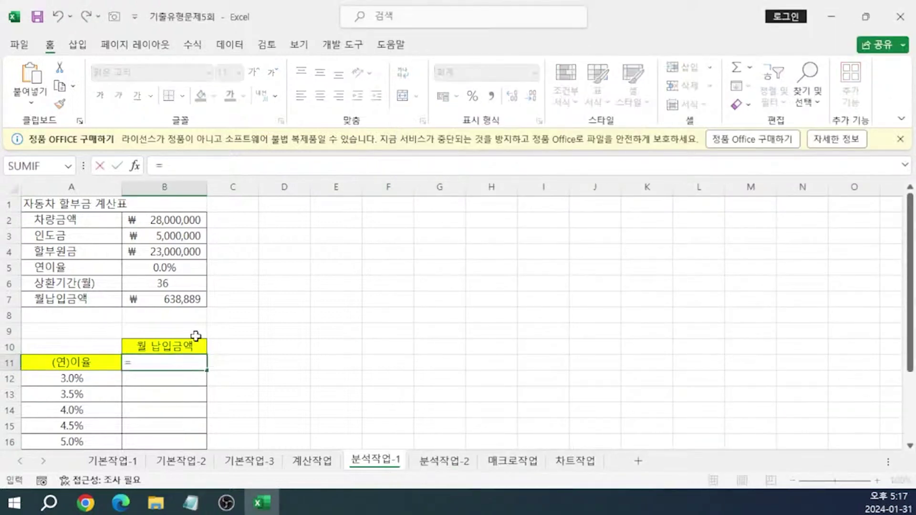
left_click(190, 300)
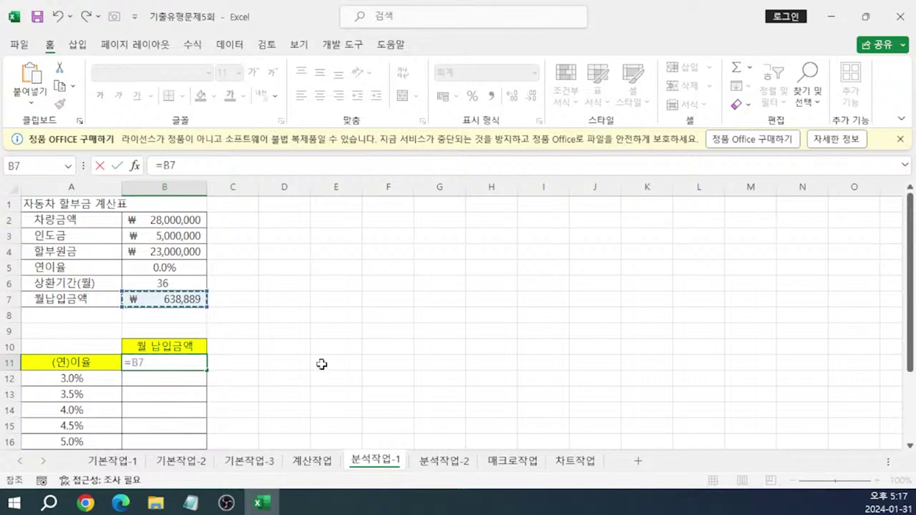
key("Return")
Open a what-if data table for the range A11:B22 and activate its column input cell.
scroll(301, 301, "down", 2)
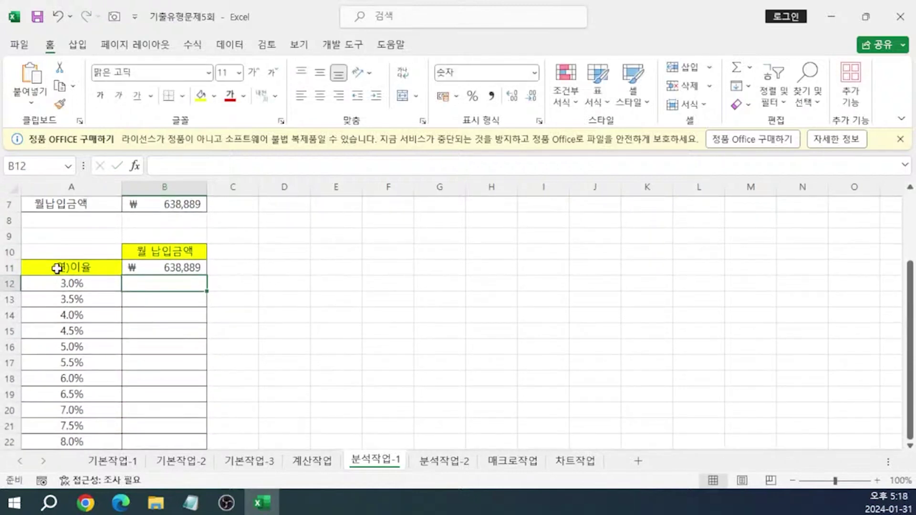
left_click_drag(56, 268, 149, 440)
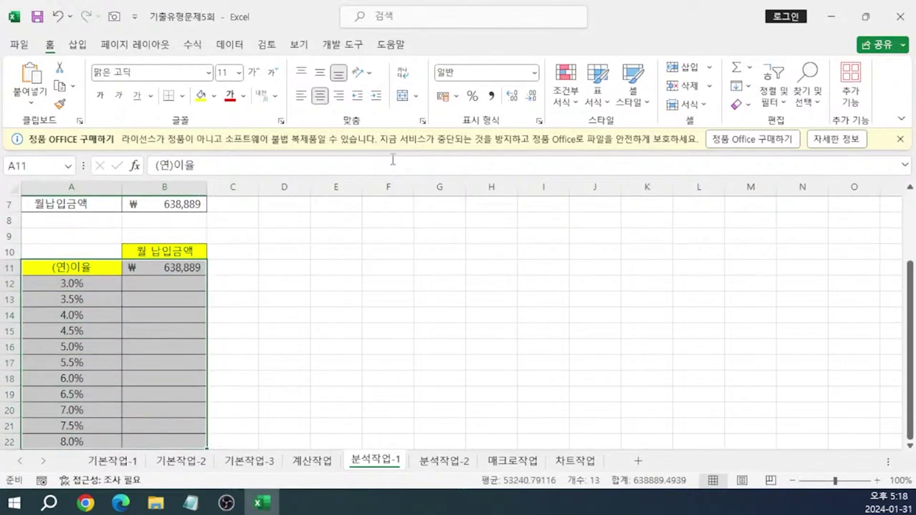
left_click(229, 44)
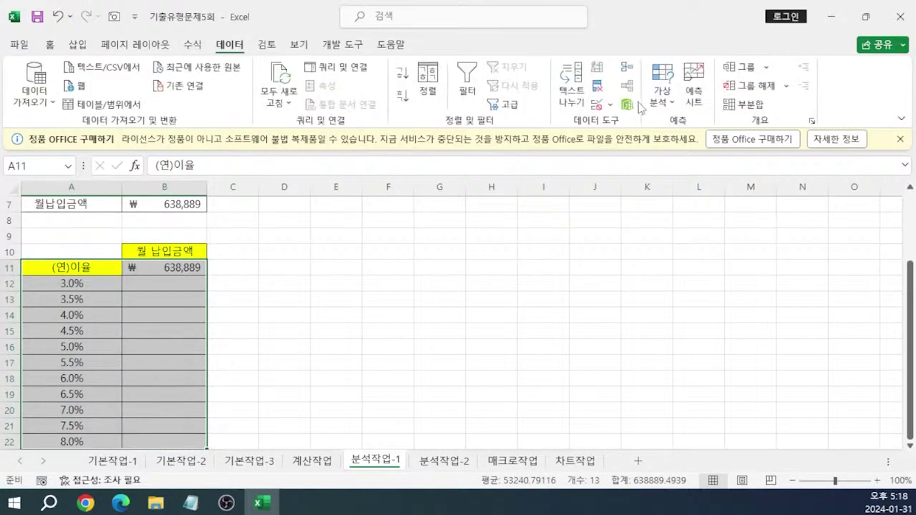
left_click(662, 93)
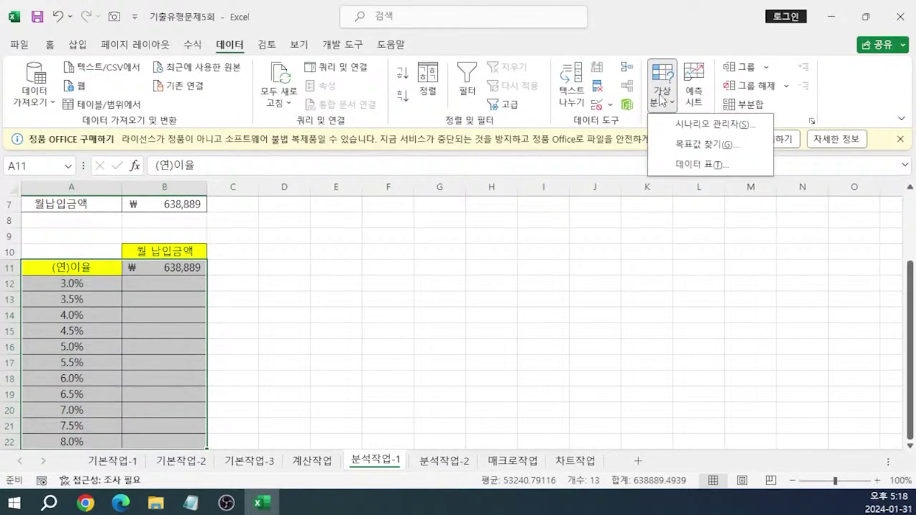
left_click(684, 165)
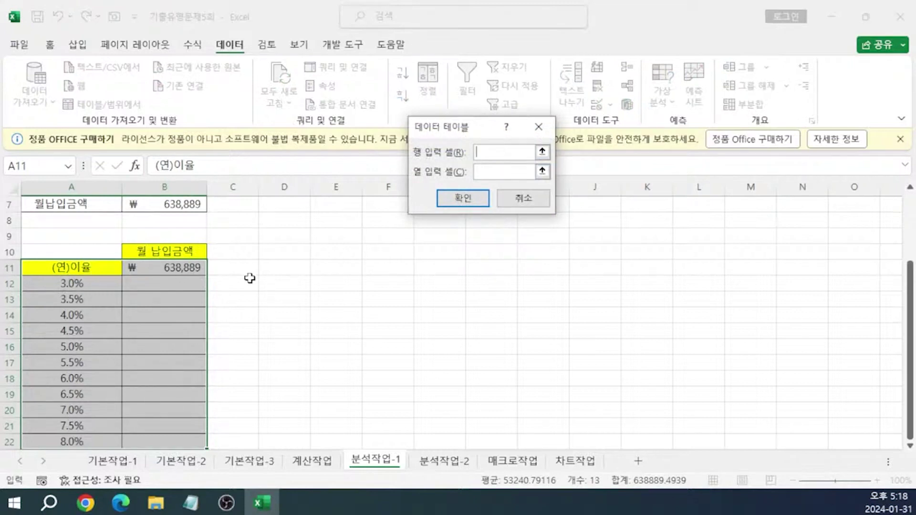
scroll(250, 279, "up", 2)
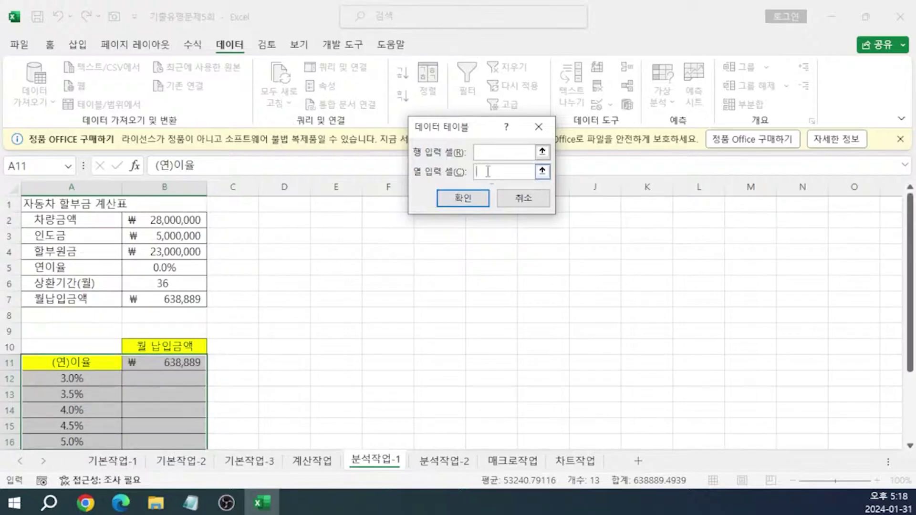
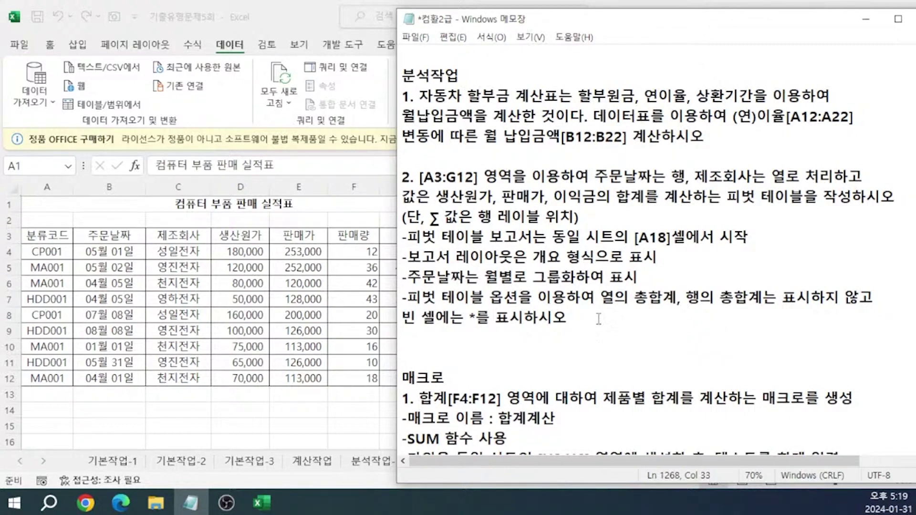
Insert a pivot table from A3:G12 of the 분석작업-2 sheet, placed in the existing worksheet at A18.
key("alt+Tab")
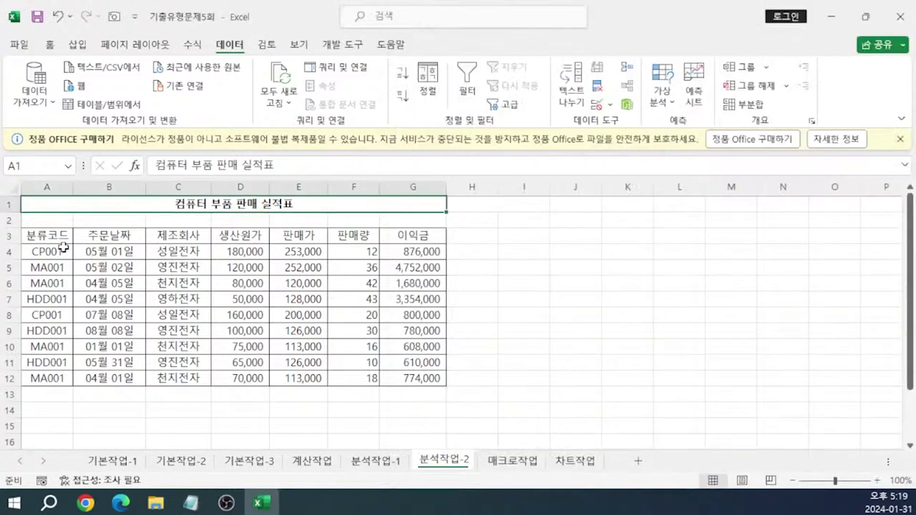
left_click_drag(58, 238, 401, 380)
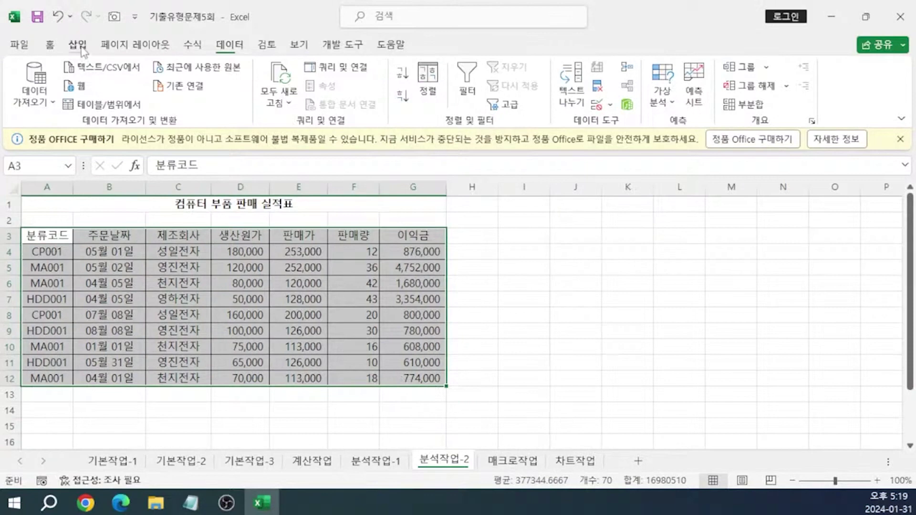
left_click(78, 44)
left_click(30, 79)
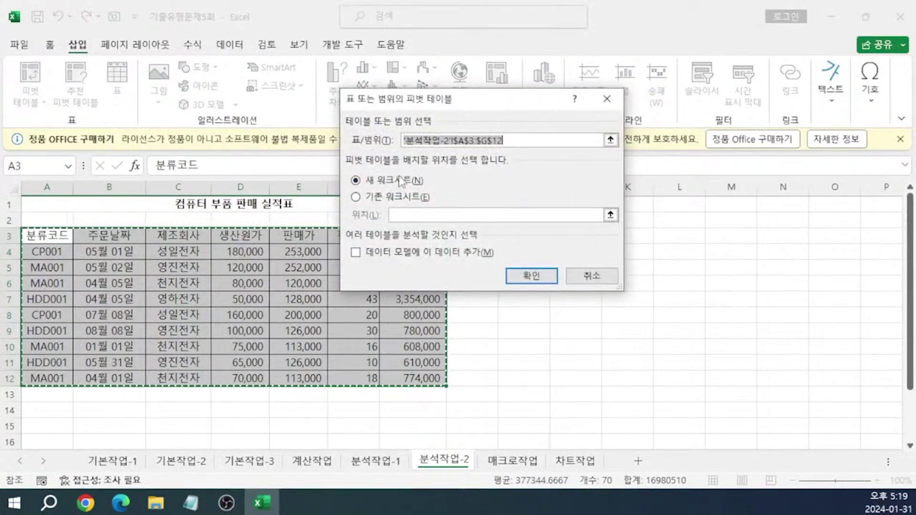
left_click(377, 196)
left_click(410, 215)
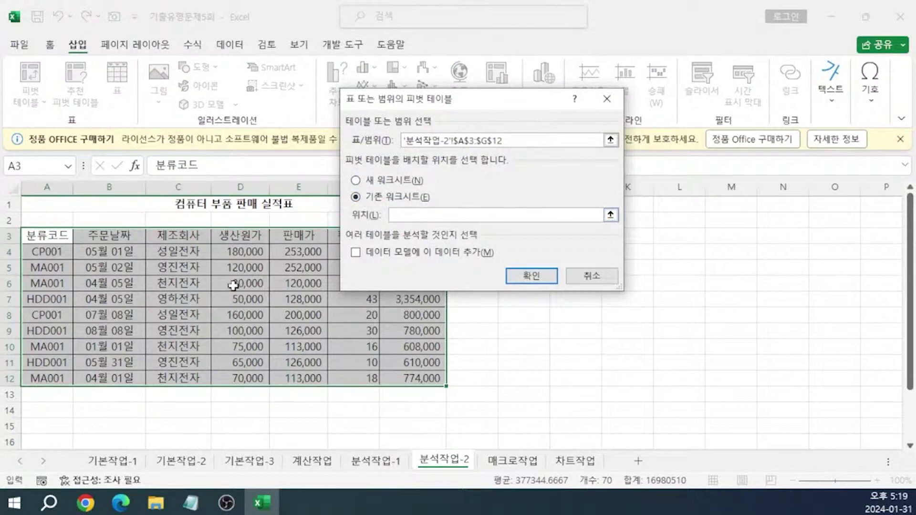
scroll(71, 427, "down", 1)
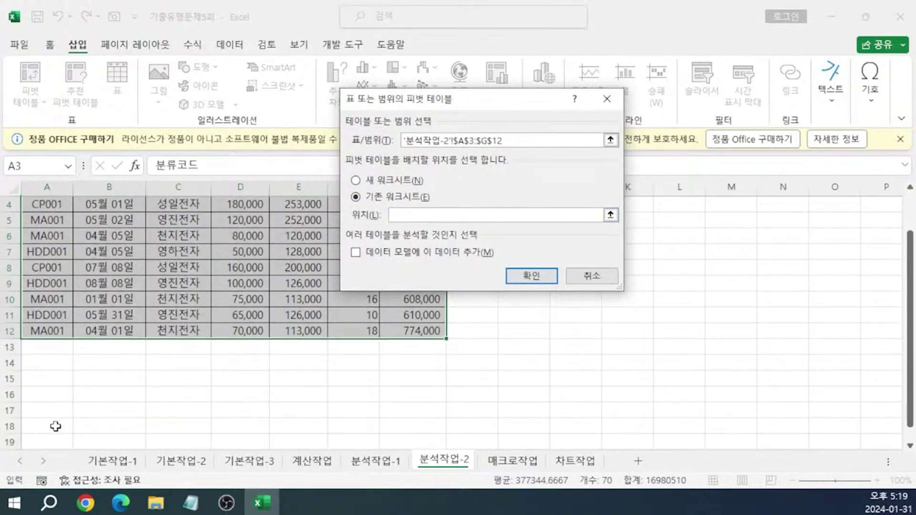
left_click(56, 425)
left_click(516, 273)
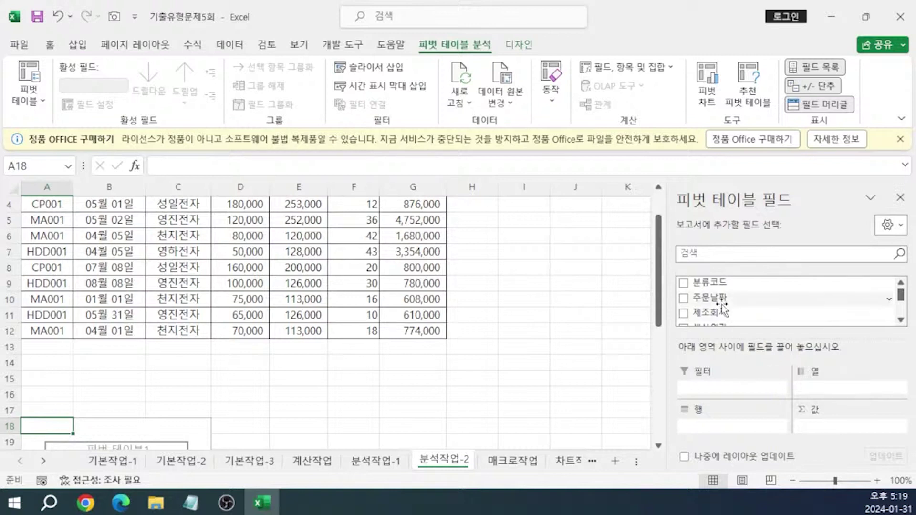
Lay out the pivot table with 주문날짜 as rows, 제조회사 as columns, and the sums of 생산원가, 판매가 and 이익금 as values.
left_click_drag(720, 309, 719, 432)
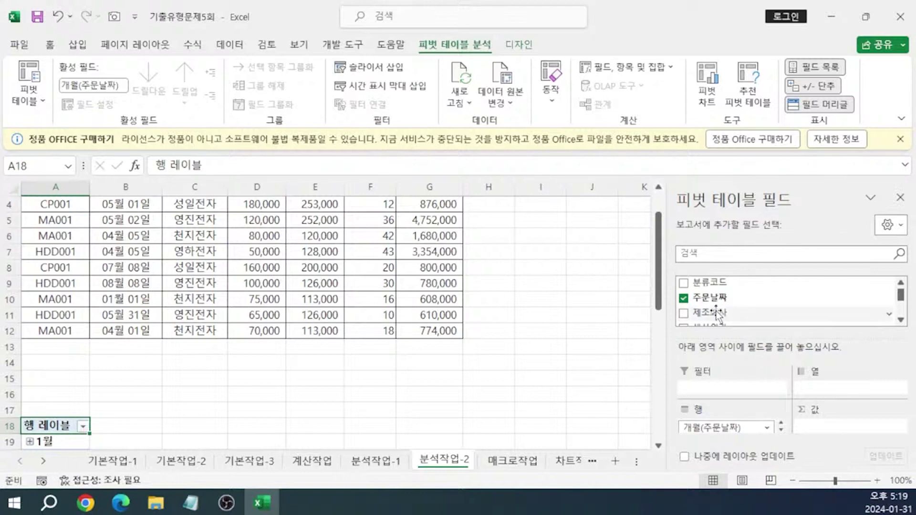
left_click_drag(715, 315, 825, 396)
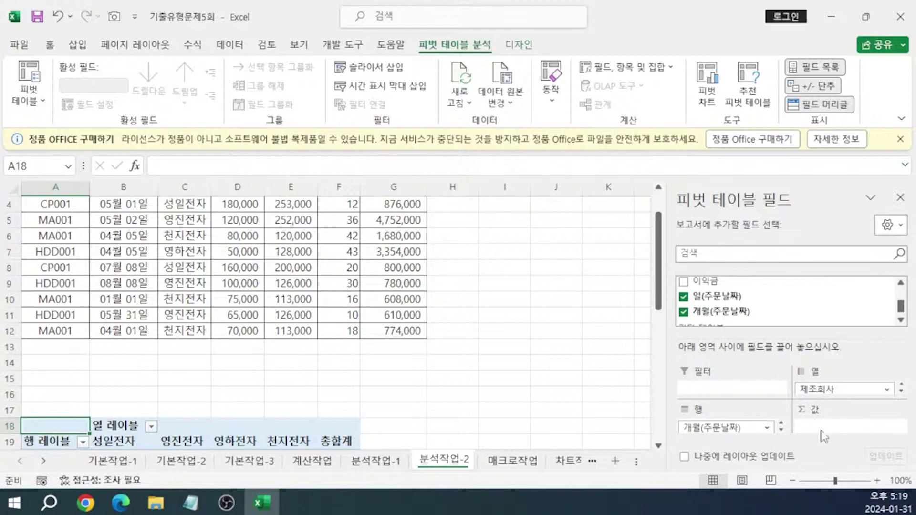
scroll(763, 303, "down", 1)
scroll(763, 305, "up", 3)
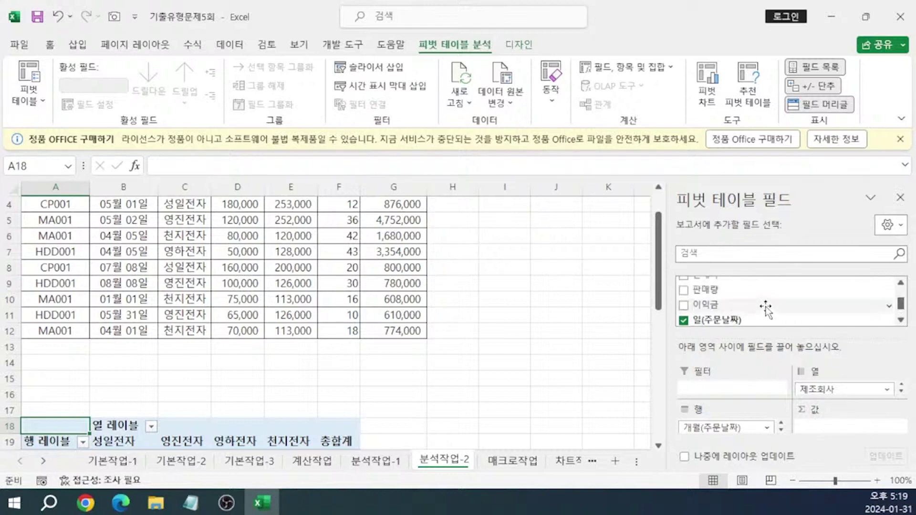
left_click_drag(711, 294, 829, 422)
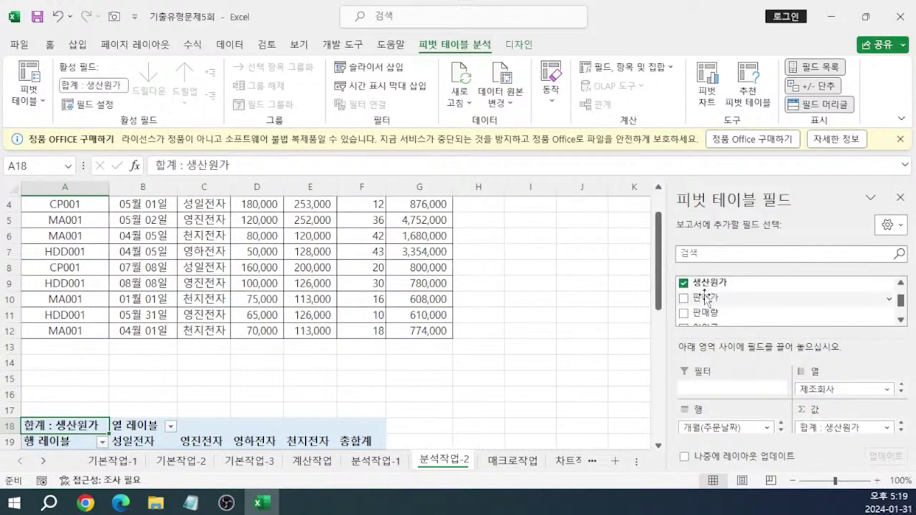
left_click_drag(706, 298, 820, 434)
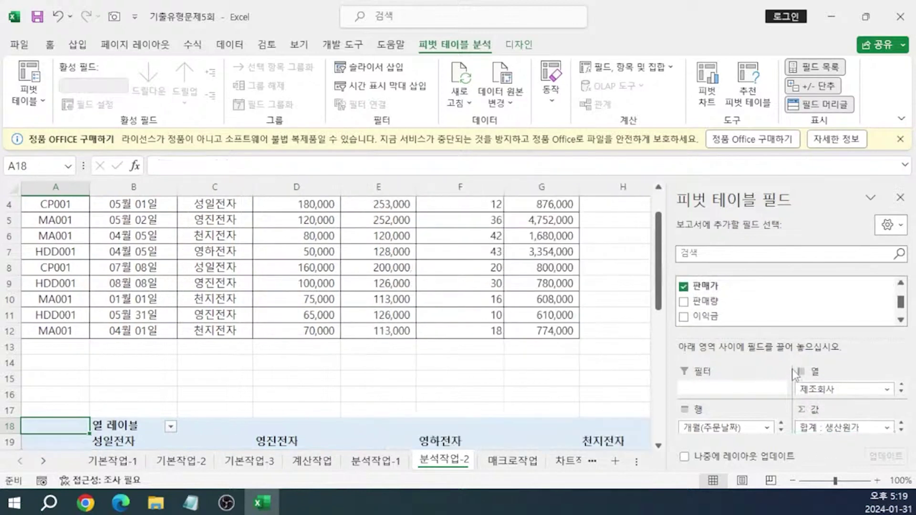
left_click(712, 317)
scroll(341, 378, "down", 3)
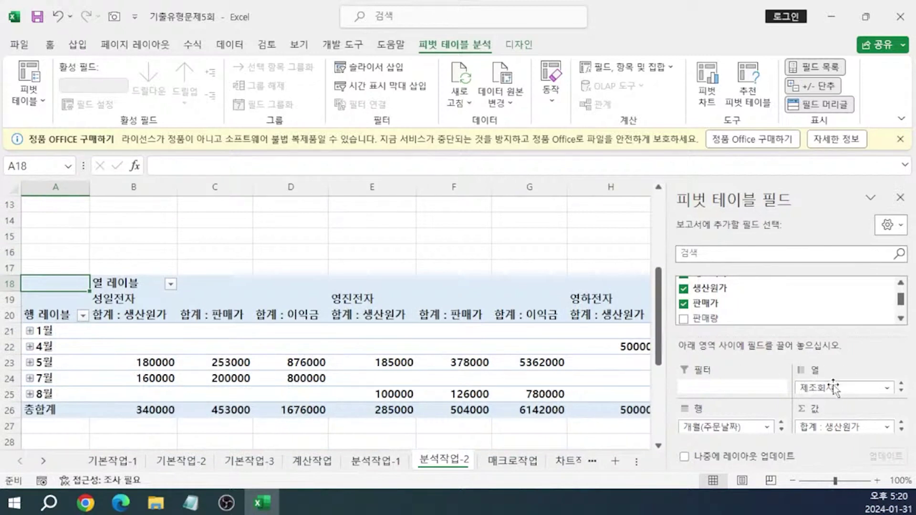
Move the pivot table's Σ 값 field from the column area to the row area.
left_click(901, 391)
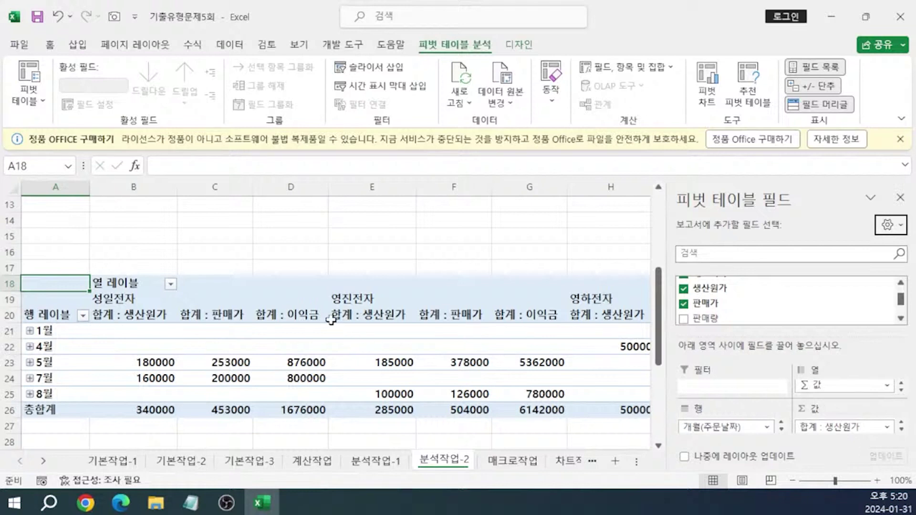
left_click_drag(811, 385, 724, 437)
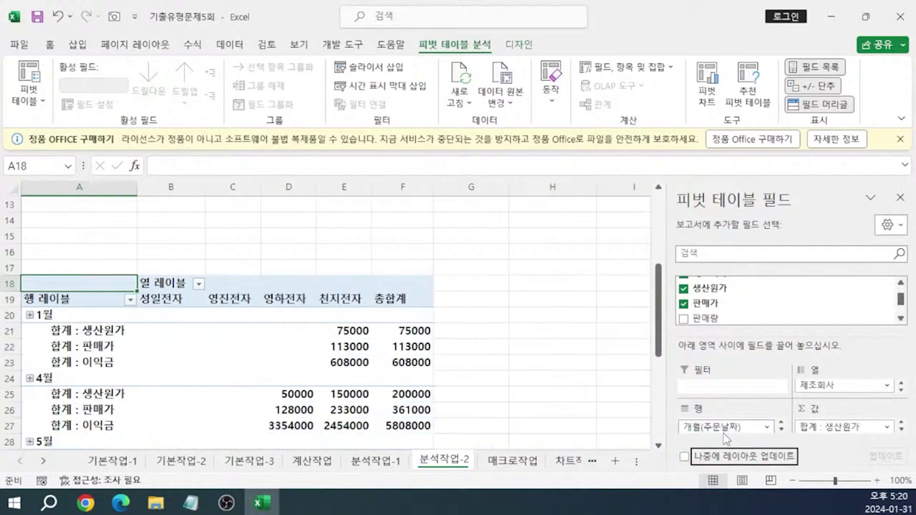
left_click_drag(657, 336, 653, 355)
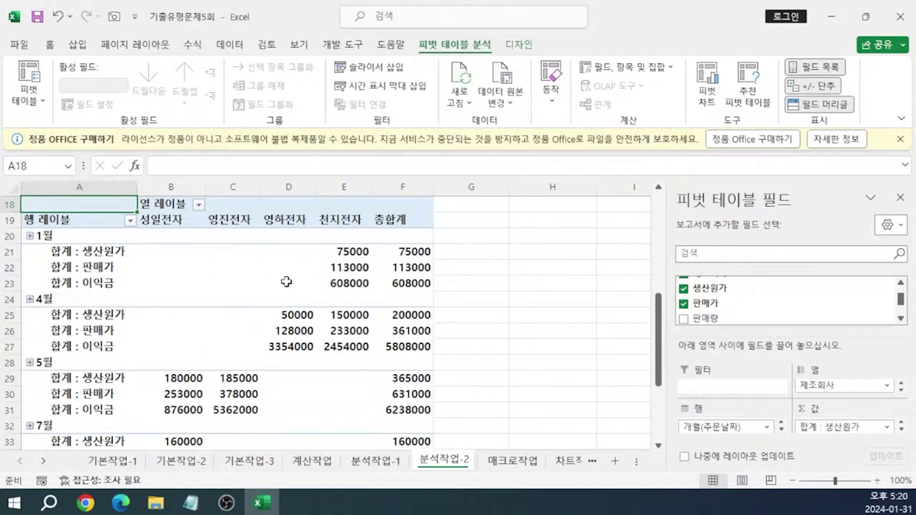
Set the pivot table's report layout to outline form (개요 형식으로 표시) and select a cell in its 개월(주문날짜) column.
left_click(524, 44)
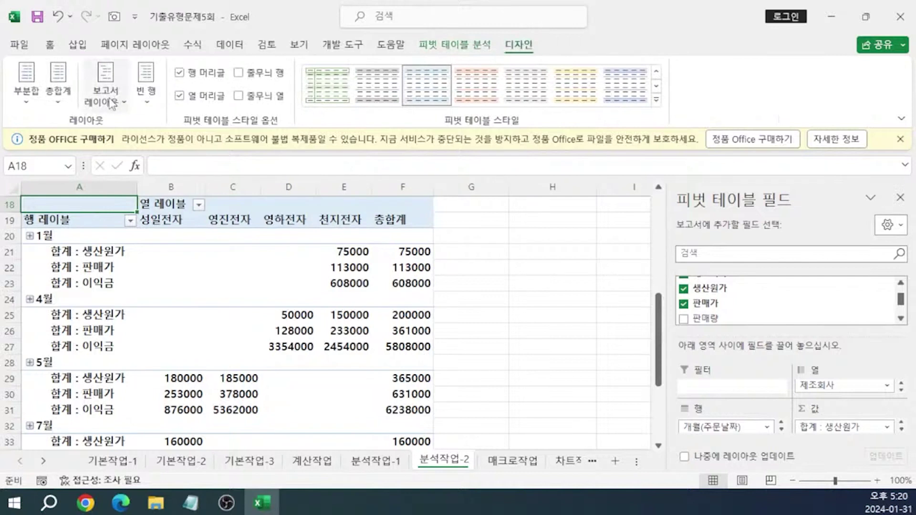
left_click(111, 101)
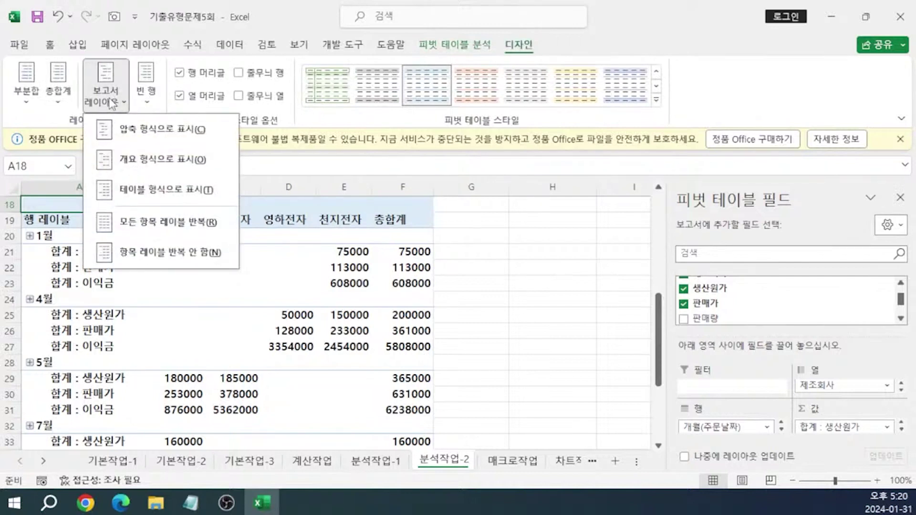
left_click(143, 164)
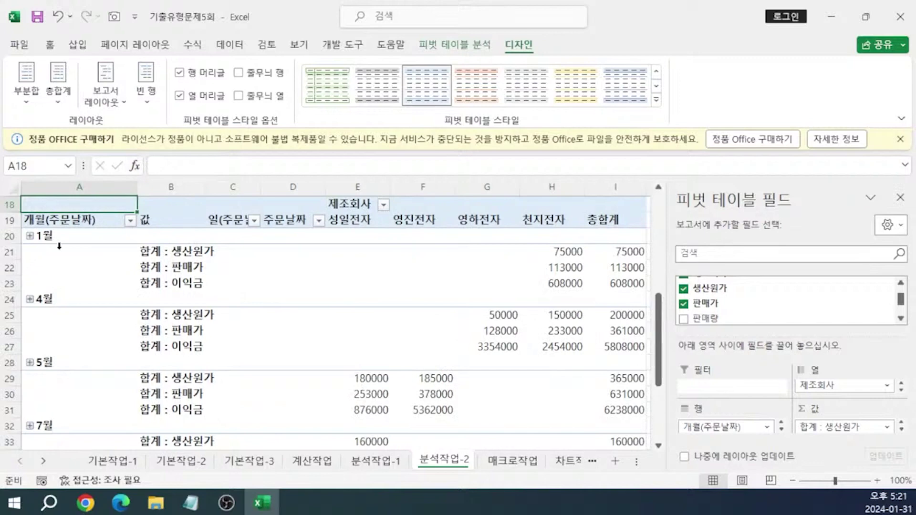
left_click(65, 283)
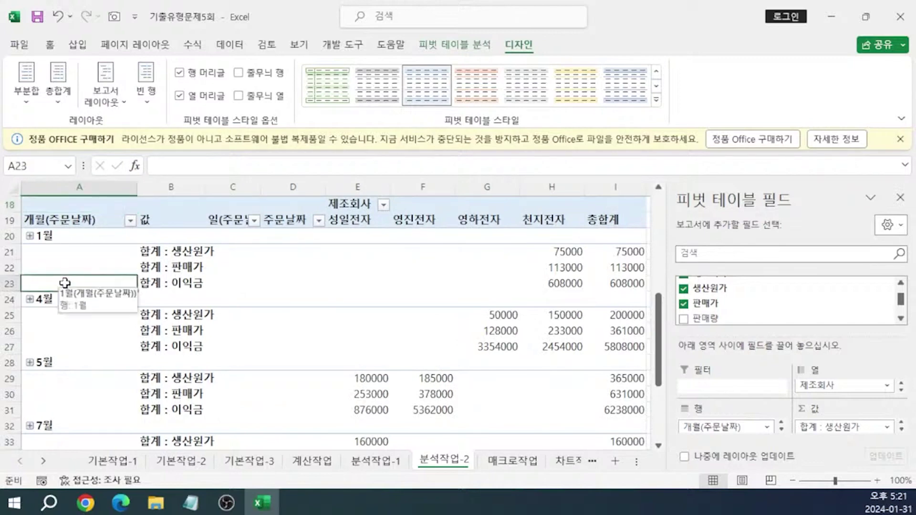
Group the pivot table's order dates (주문날짜) by month (월) only, leaving out the day grouping.
right_click(65, 283)
left_click(105, 327)
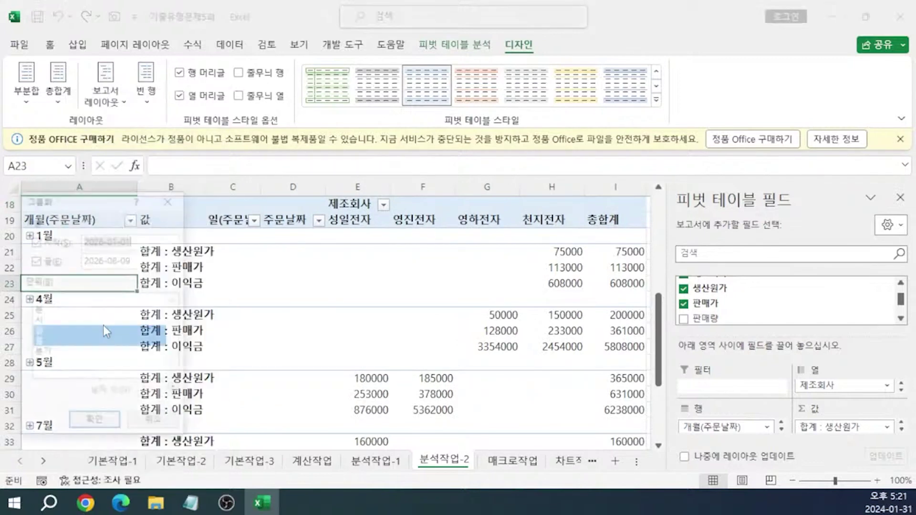
left_click(70, 334)
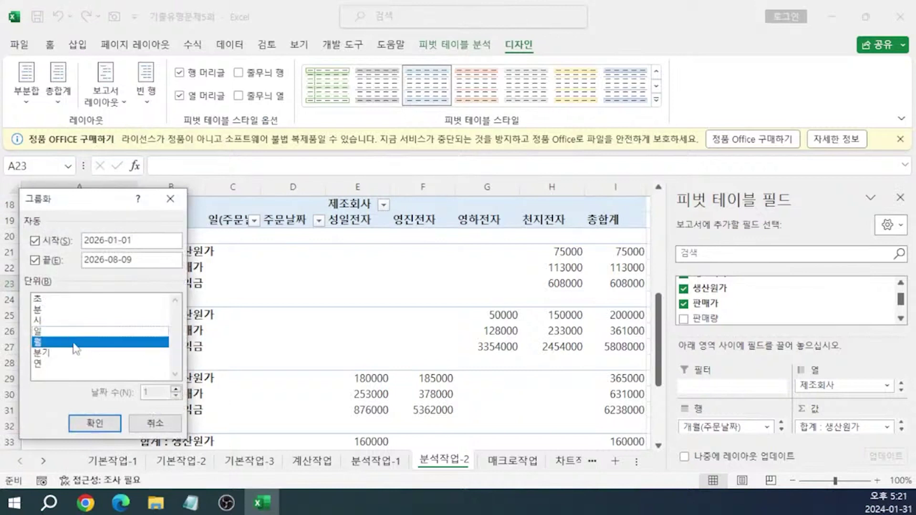
left_click(95, 423)
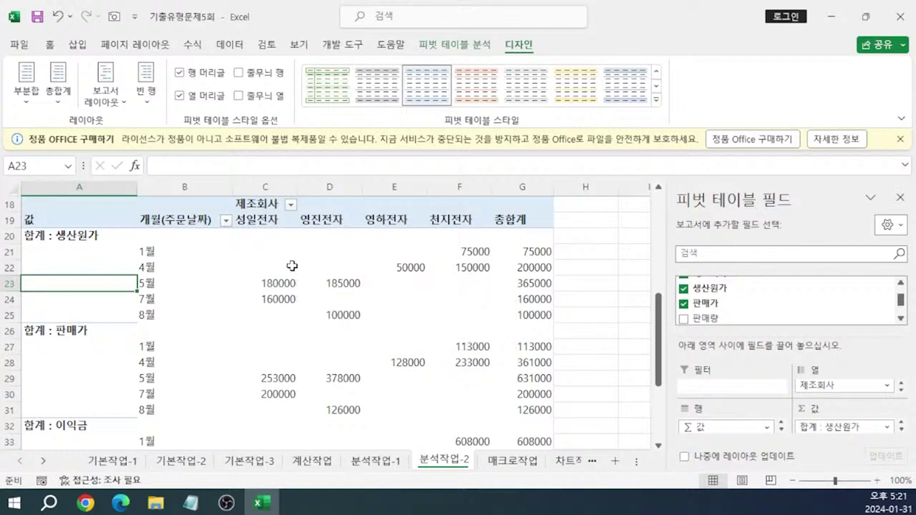
Set the pivot table options to show * in empty cells and hide both row and column grand totals.
left_click(455, 48)
left_click(30, 106)
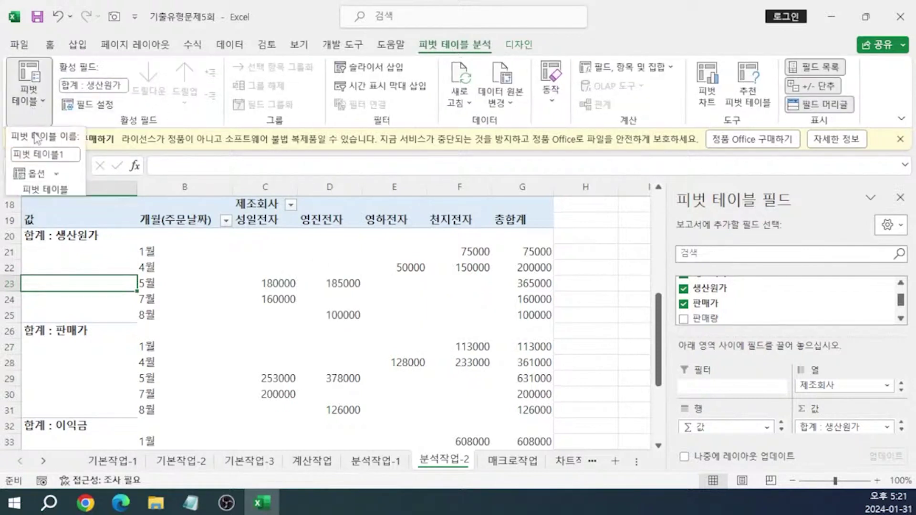
left_click(35, 173)
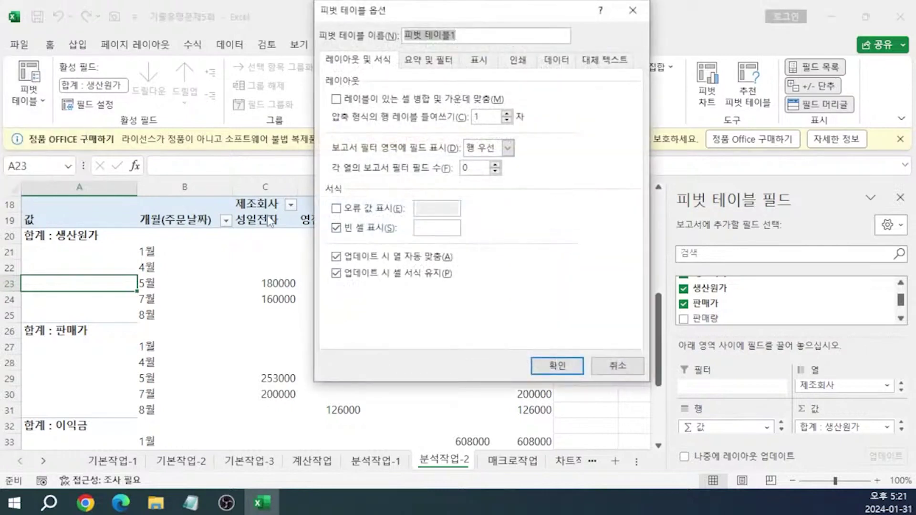
left_click(431, 228)
type("ㅓ")
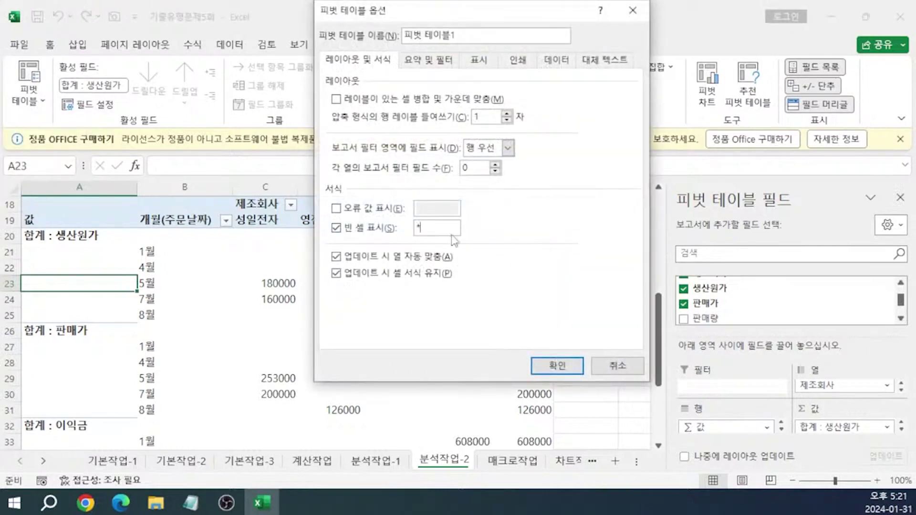
left_click(428, 65)
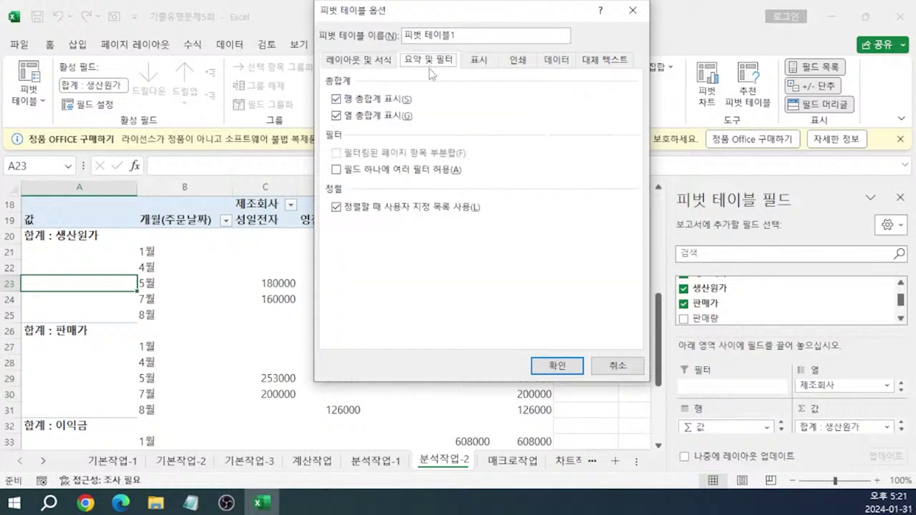
left_click(336, 99)
left_click(336, 115)
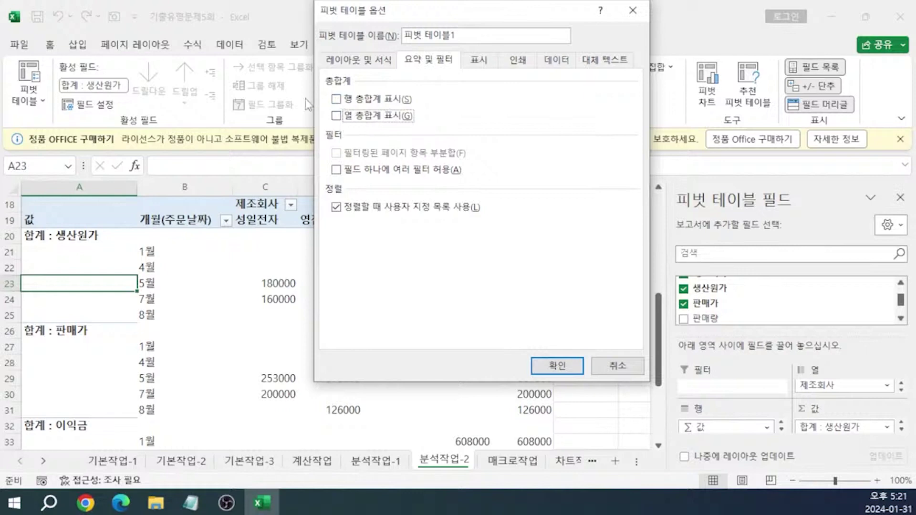
left_click(554, 366)
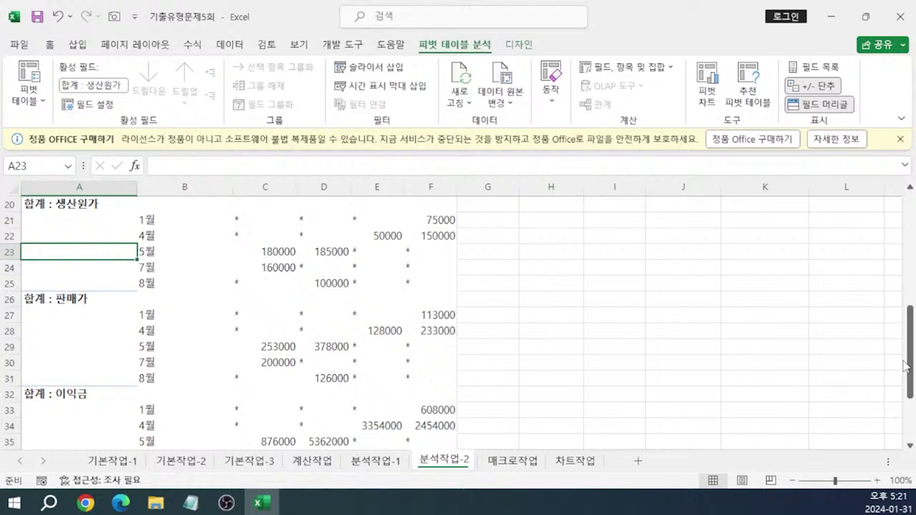
Check the macro task in Notepad and start recording a macro named 합계계산 on Excel's 매크로작업 sheet.
key("alt+Tab")
scroll(660, 322, "down", 4)
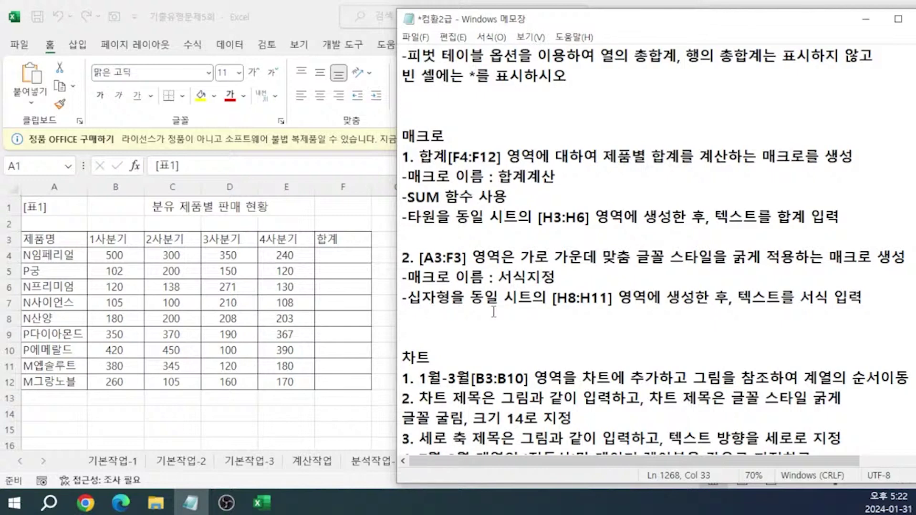
left_click(380, 335)
left_click(450, 316)
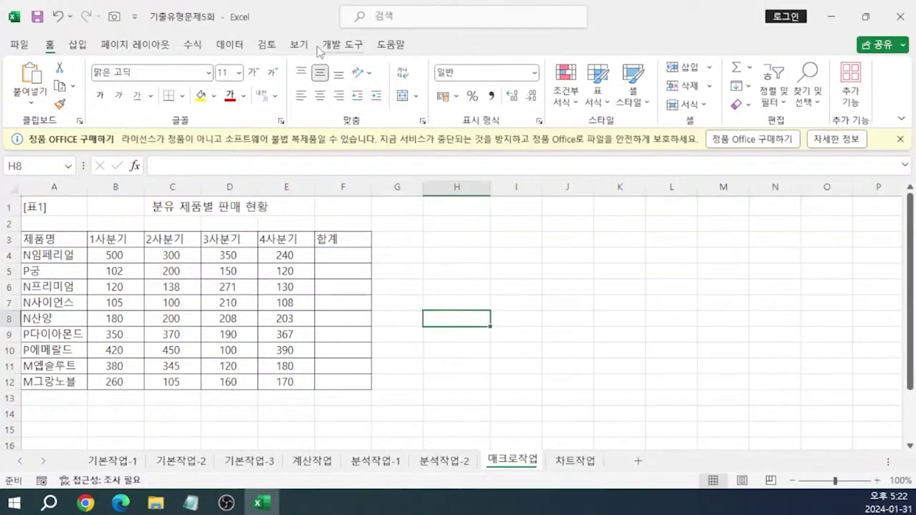
left_click(338, 45)
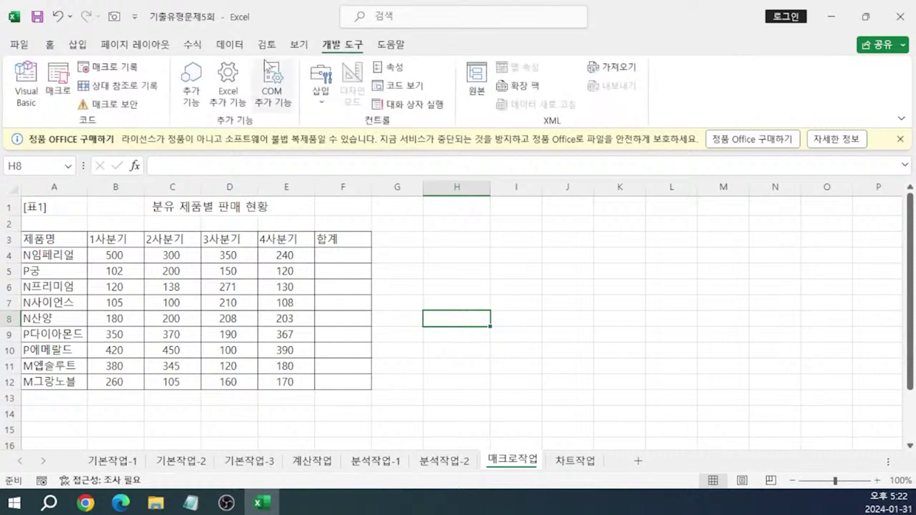
left_click(114, 69)
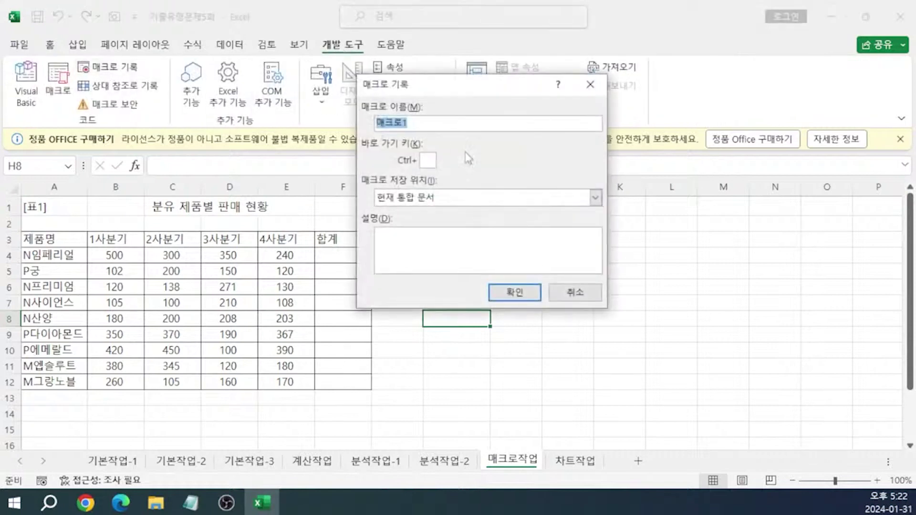
type("합계계산")
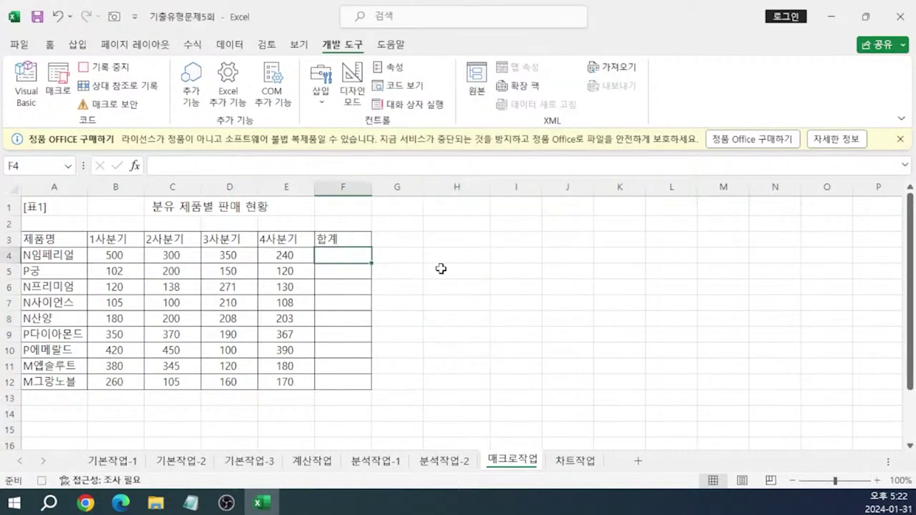
Enter =SUM(B4:E4) in F4, fill it down to F12, and stop the macro recording.
type("=SUM(")
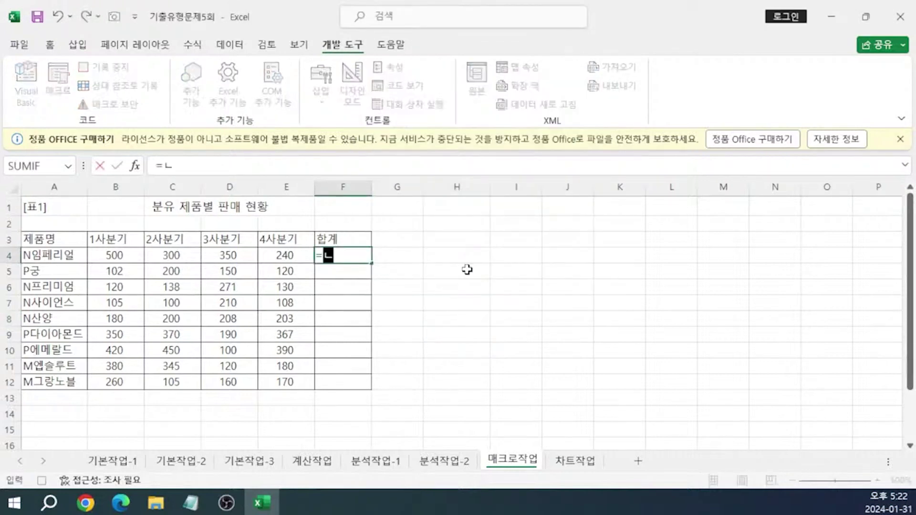
left_click_drag(112, 253, 275, 254)
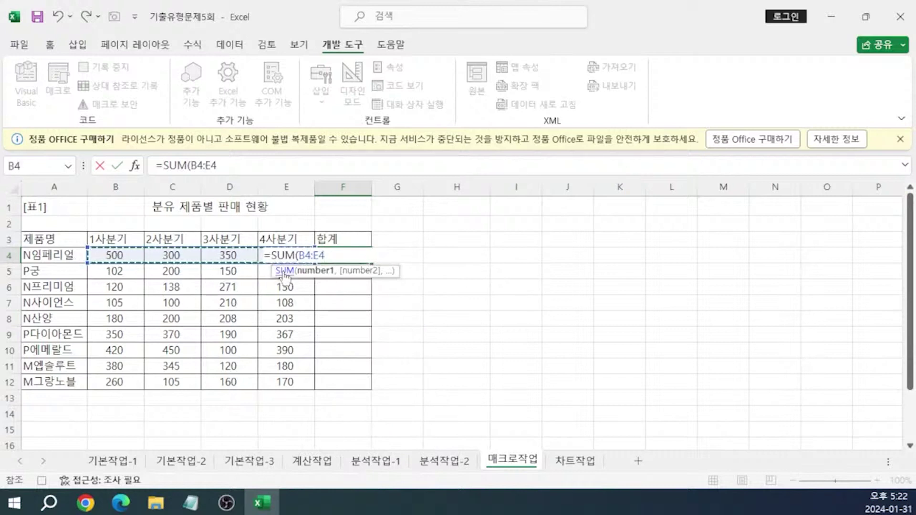
key("ctrl+Return")
left_click_drag(372, 264, 364, 385)
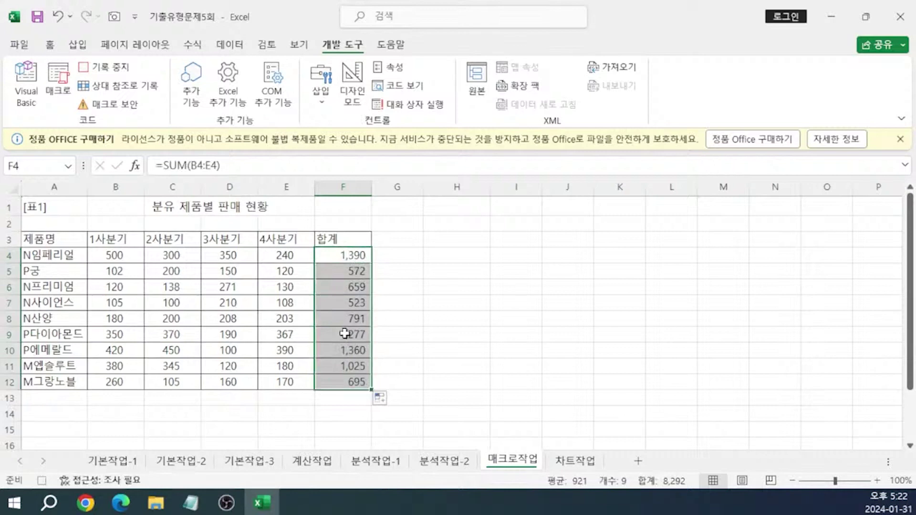
left_click(450, 285)
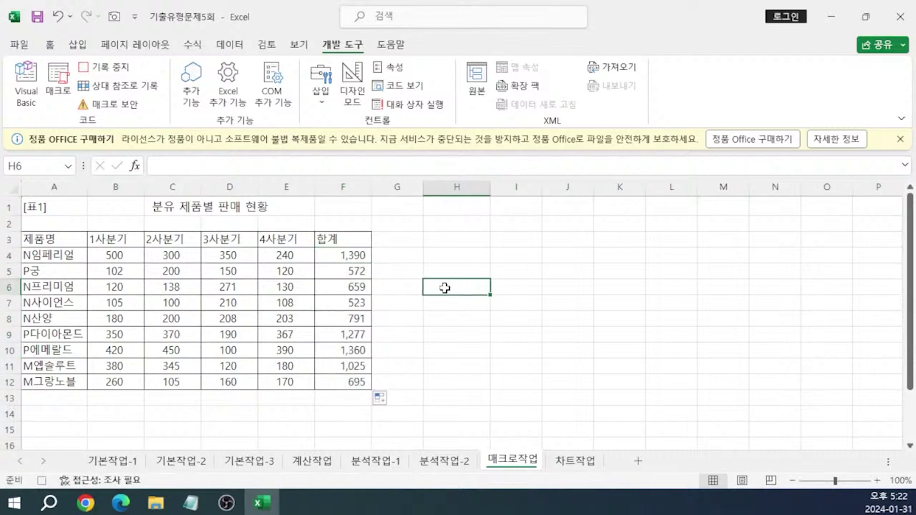
left_click(41, 481)
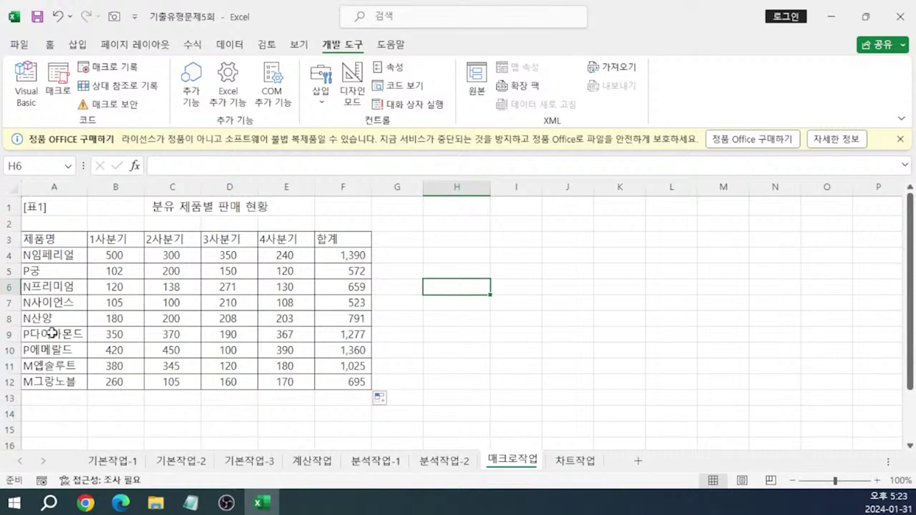
Draw an oval shape over cells H3:H5, about 2.5 cm wide and 1.75 cm high.
left_click(78, 45)
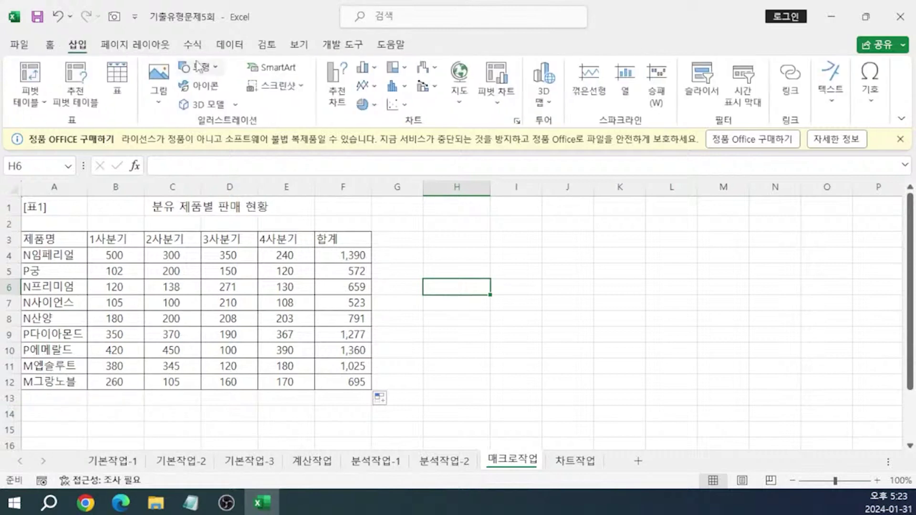
left_click(209, 72)
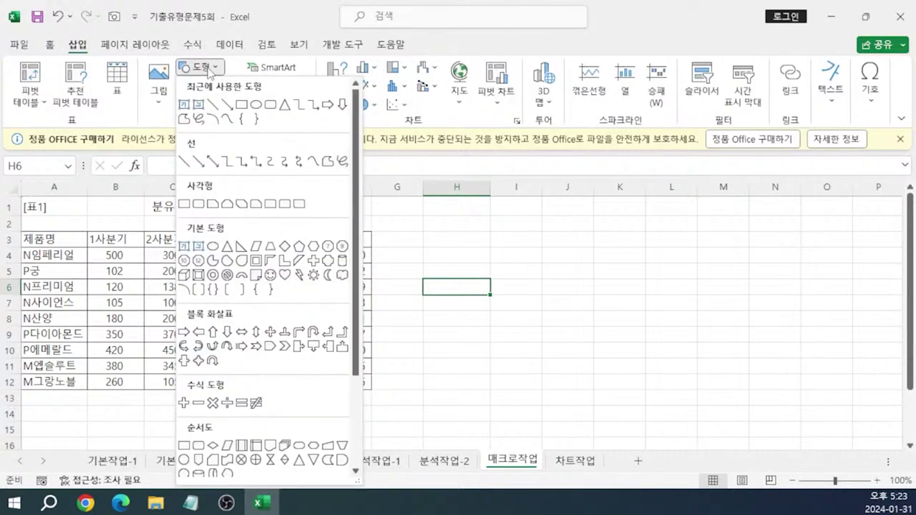
left_click(256, 105)
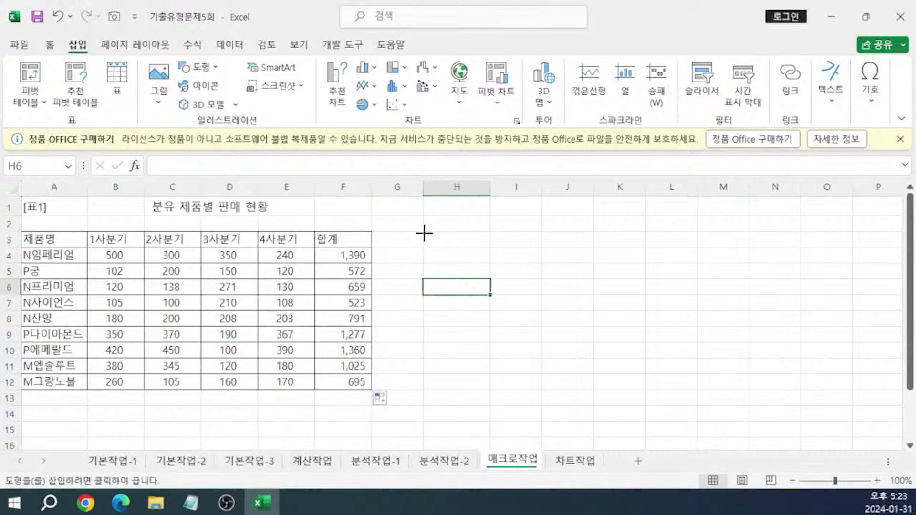
mouse_move(424, 234)
left_mouse_down()
mouse_move(447, 264)
mouse_move(490, 278)
left_mouse_up()
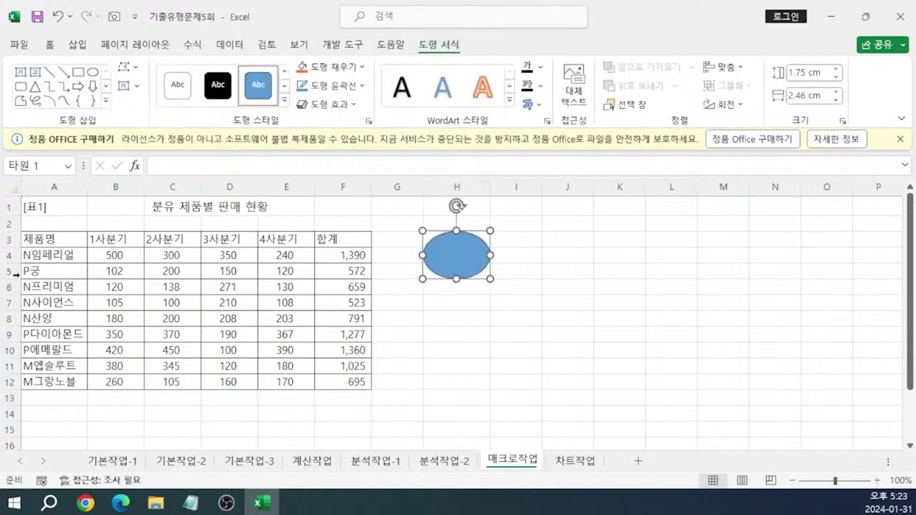
left_click_drag(10, 239, 10, 271)
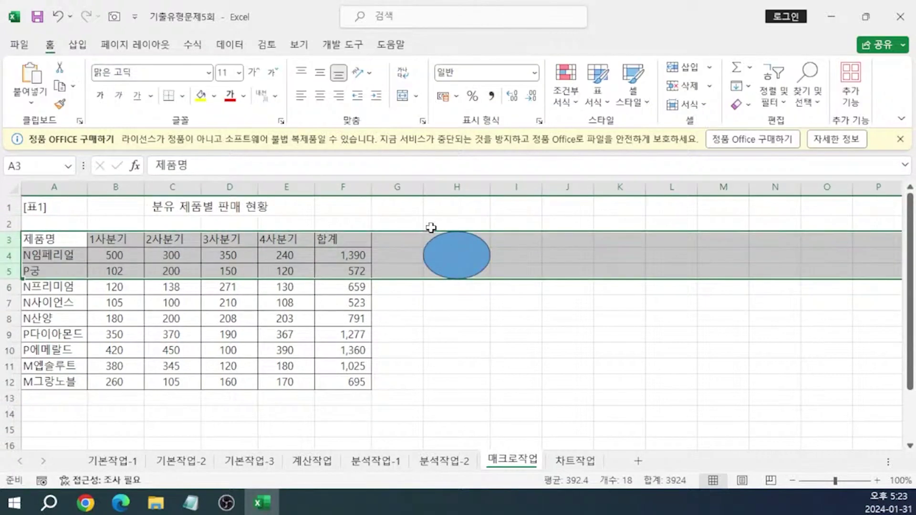
Add the text 합계 to the oval shape.
left_click(472, 262)
type("합계계산")
key("BackSpace")
key("BackSpace")
key("BackSpace")
key("BackSpace")
key("BackSpace")
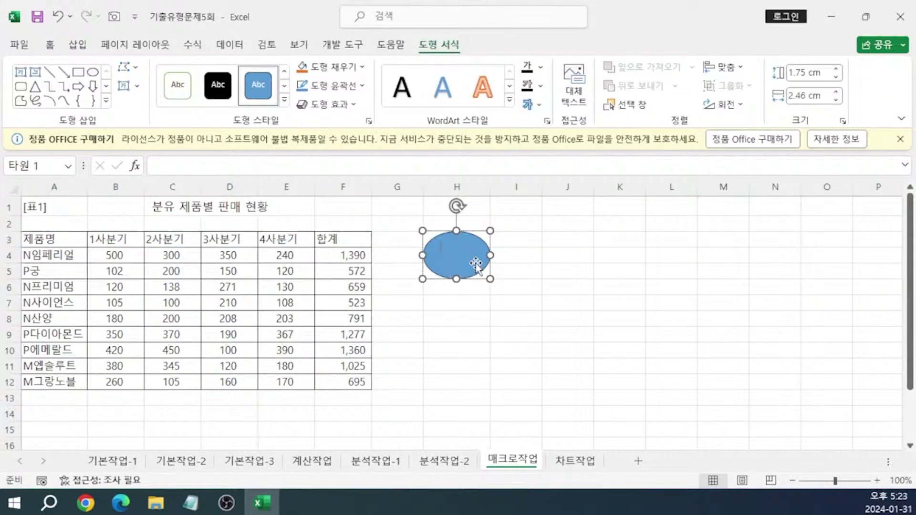
type("합계")
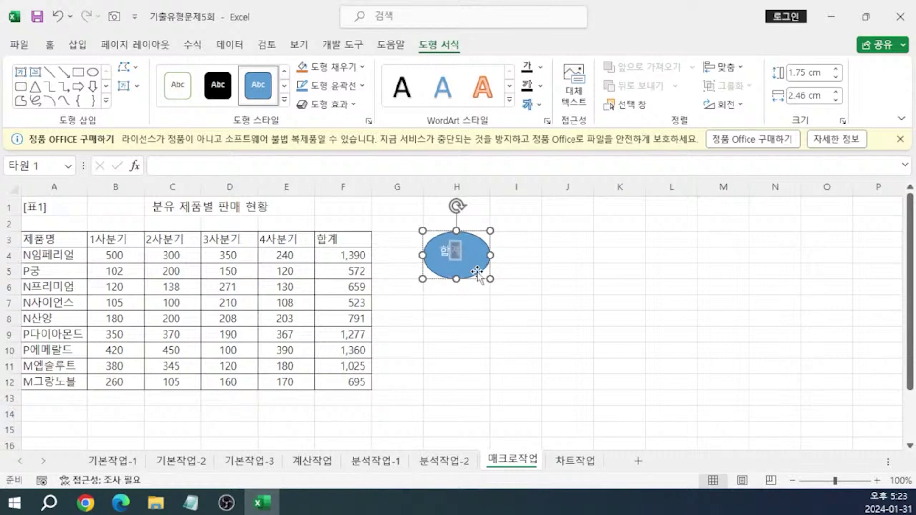
Assign the 합계계산 macro to the 합계 oval and deselect the shape.
right_click(477, 273)
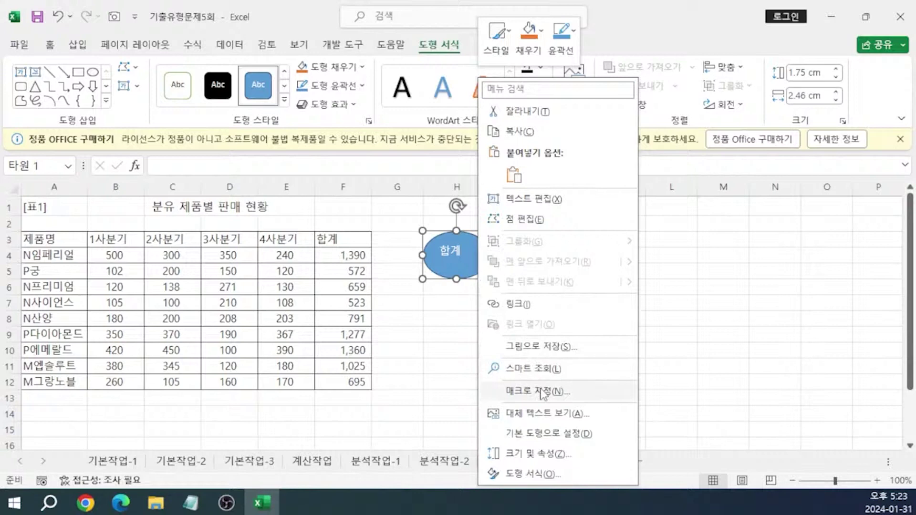
left_click(542, 390)
left_click(444, 251)
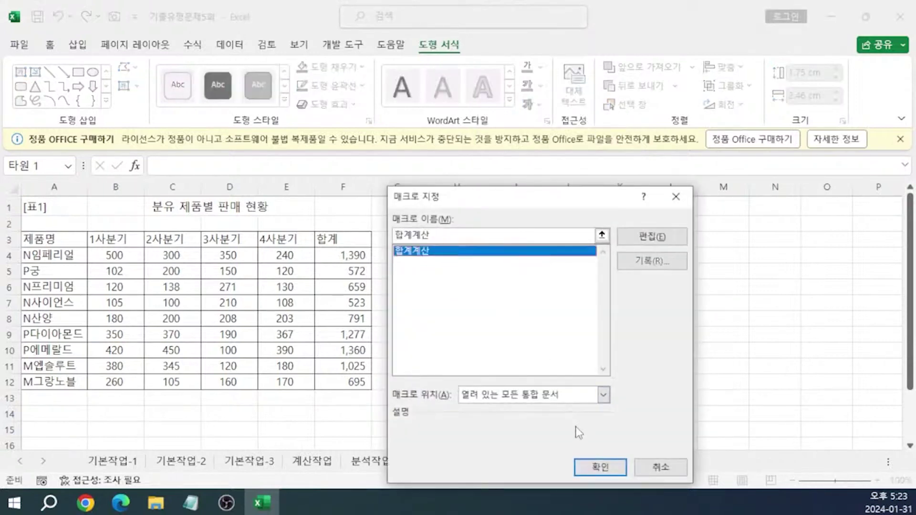
left_click(599, 467)
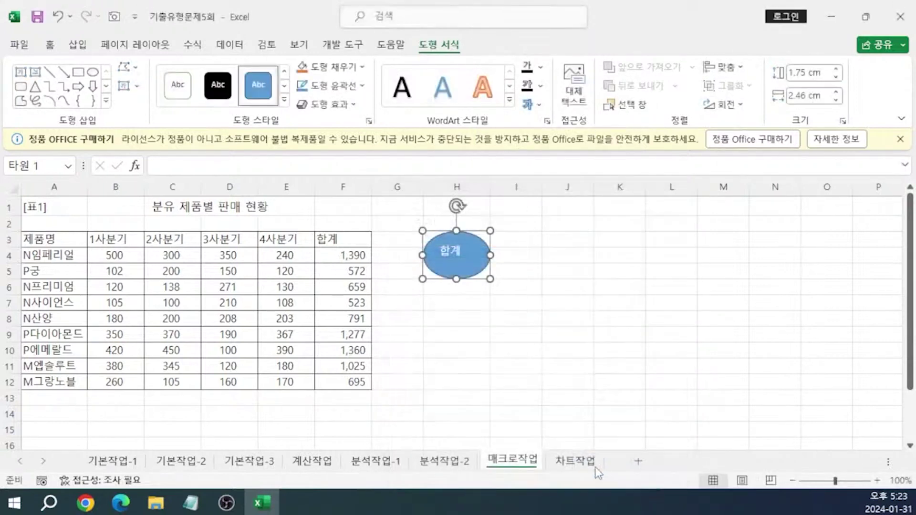
left_click(499, 363)
Check the second macro task in Notepad and start recording a macro named 서식지정 in Excel.
key("alt+Tab")
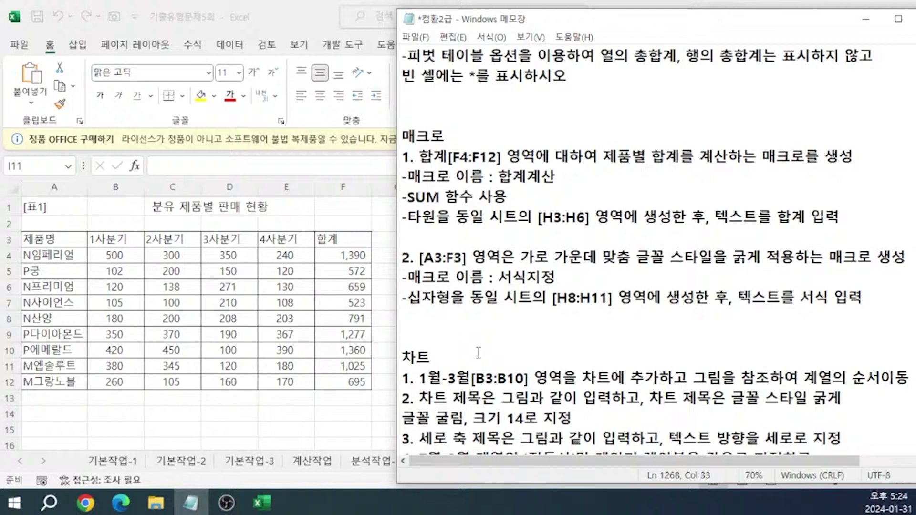
left_click(384, 417)
left_click(455, 334)
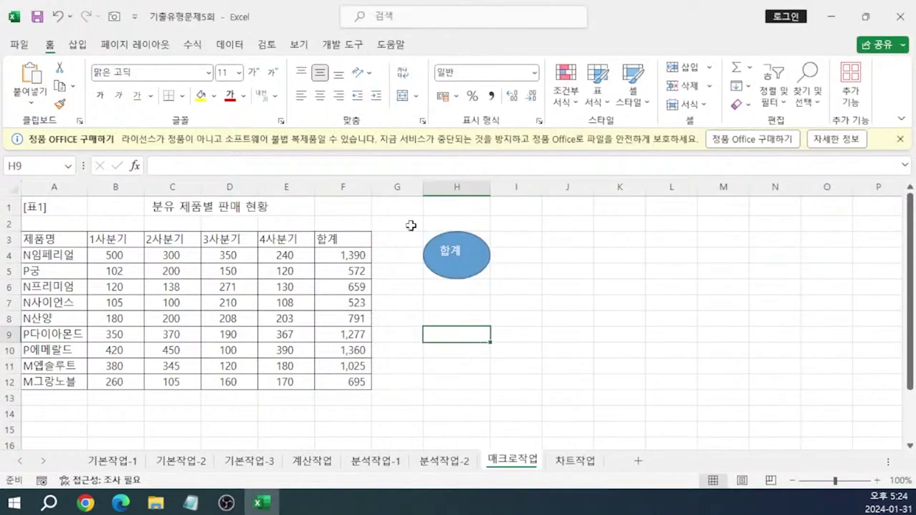
left_click(349, 46)
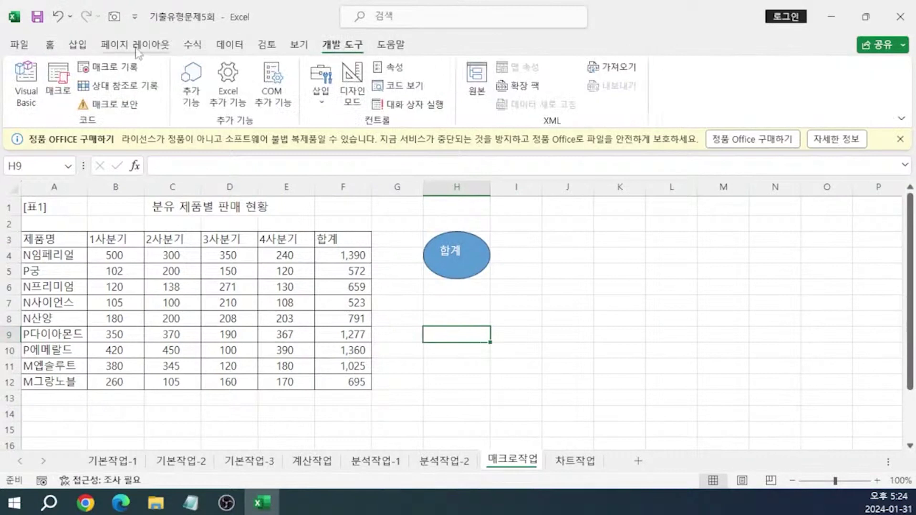
left_click(123, 72)
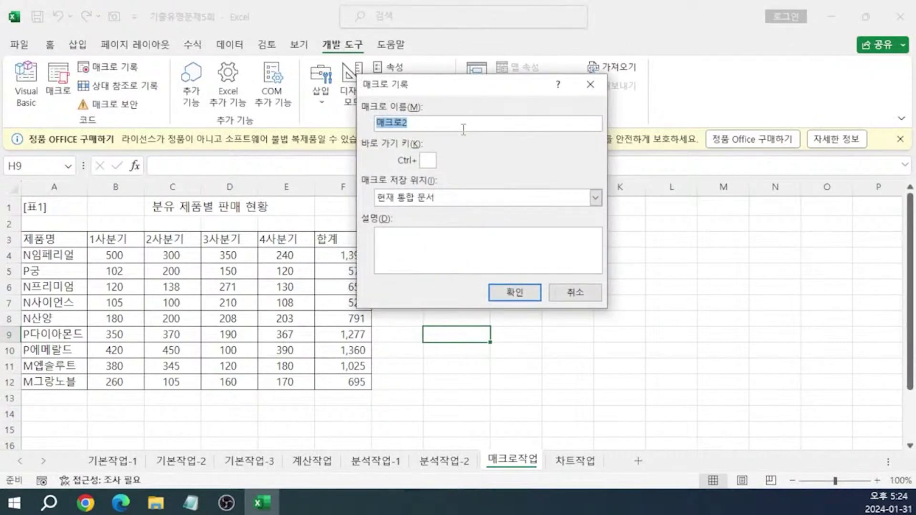
type("ㅅ식지점")
left_click(508, 289)
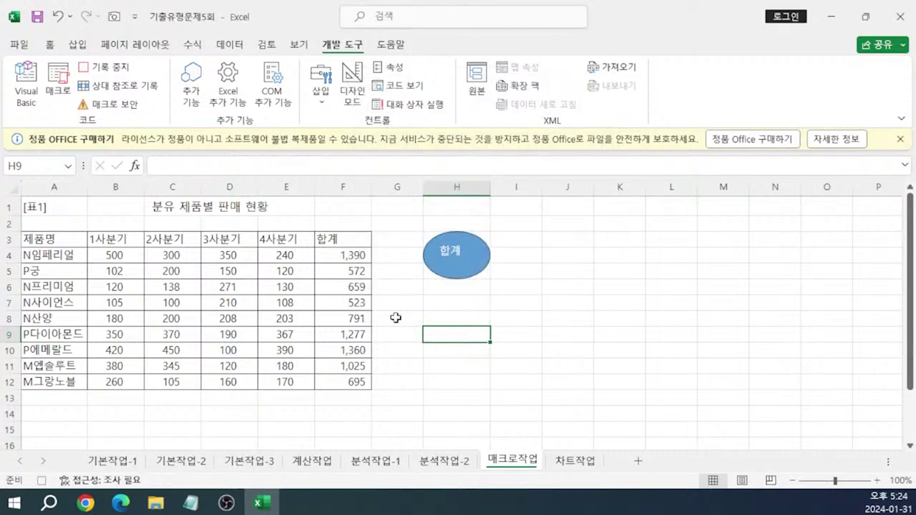
Set the horizontal text alignment of header cells A3:F3 to 가운데.
left_click_drag(51, 241, 324, 240)
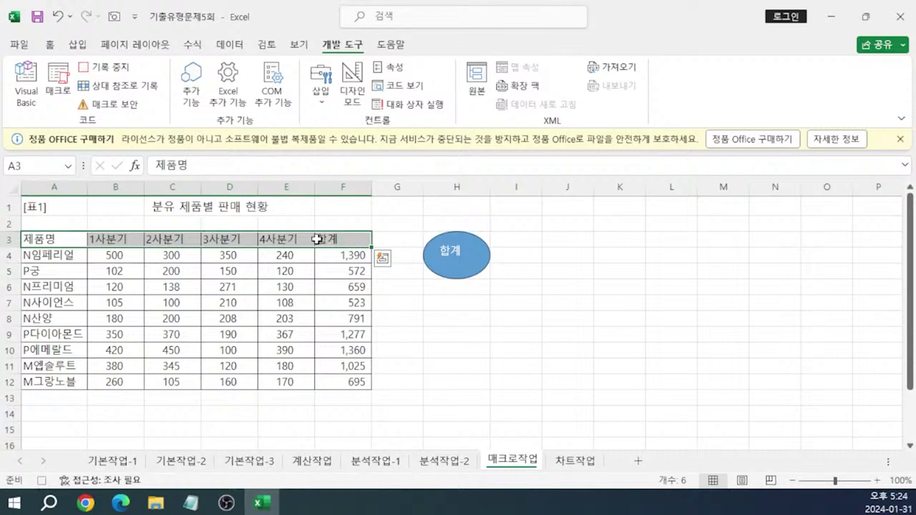
key("ctrl+1")
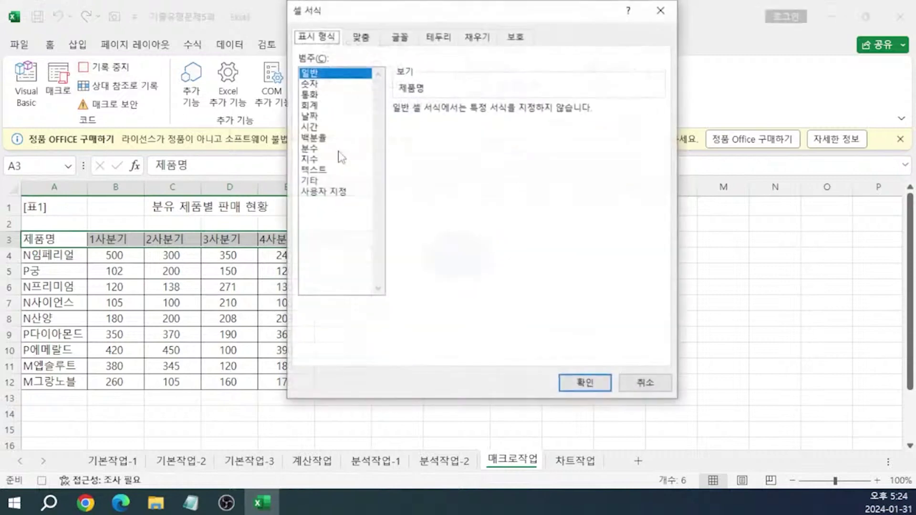
left_click(360, 37)
left_click(333, 95)
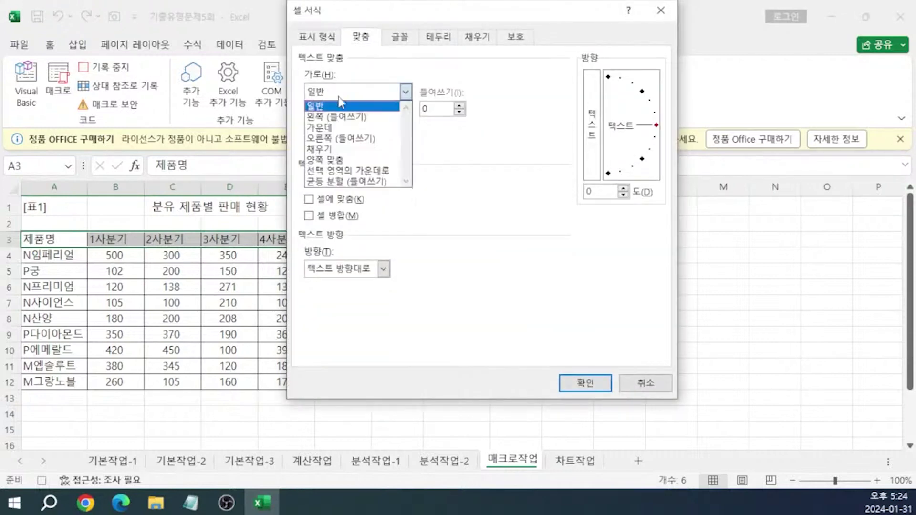
left_click(350, 132)
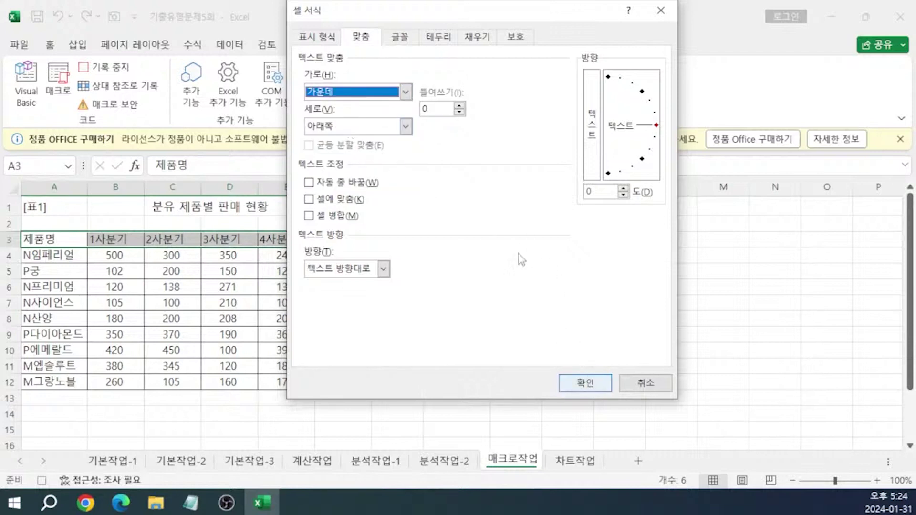
Set the header cells' font style to 굵게, apply the formatting and stop recording the macro.
left_click(406, 38)
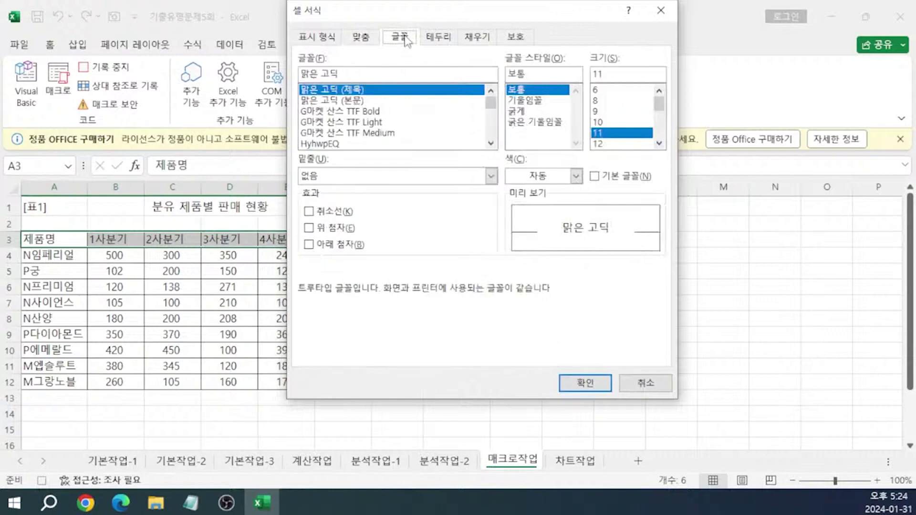
left_click(517, 111)
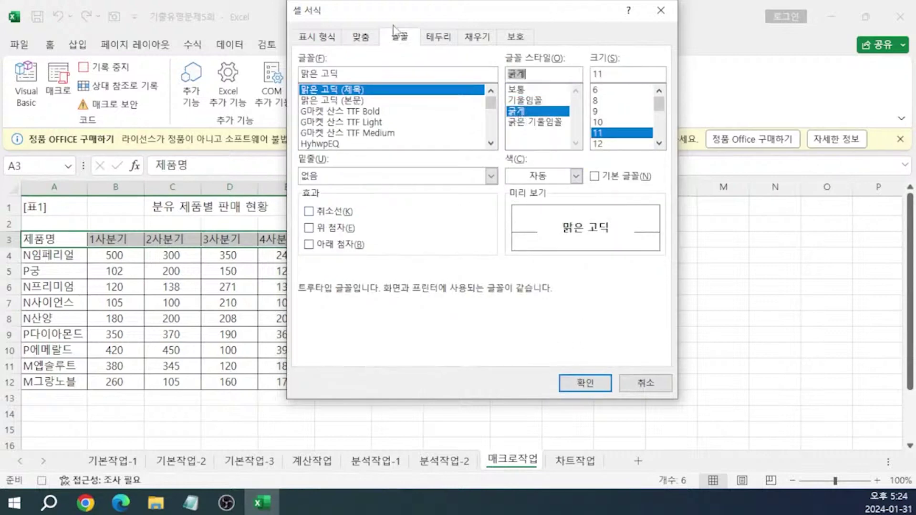
left_click(587, 384)
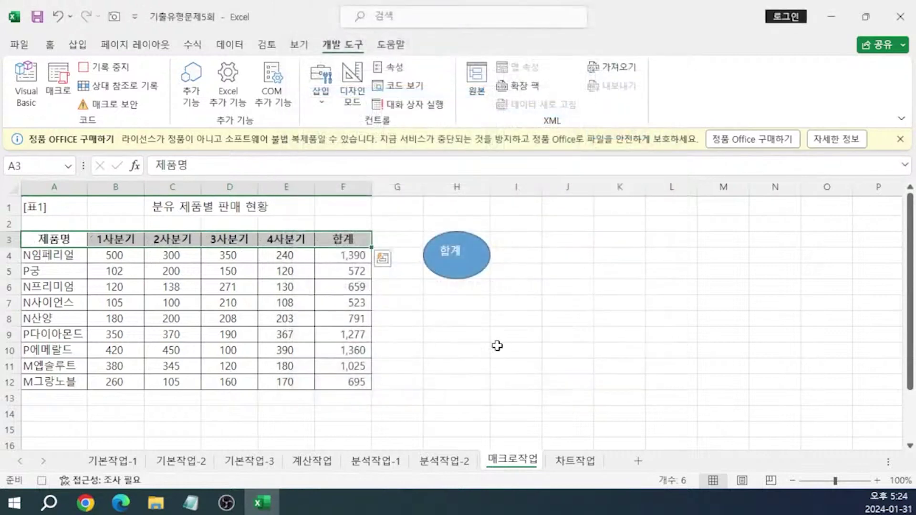
left_click(449, 339)
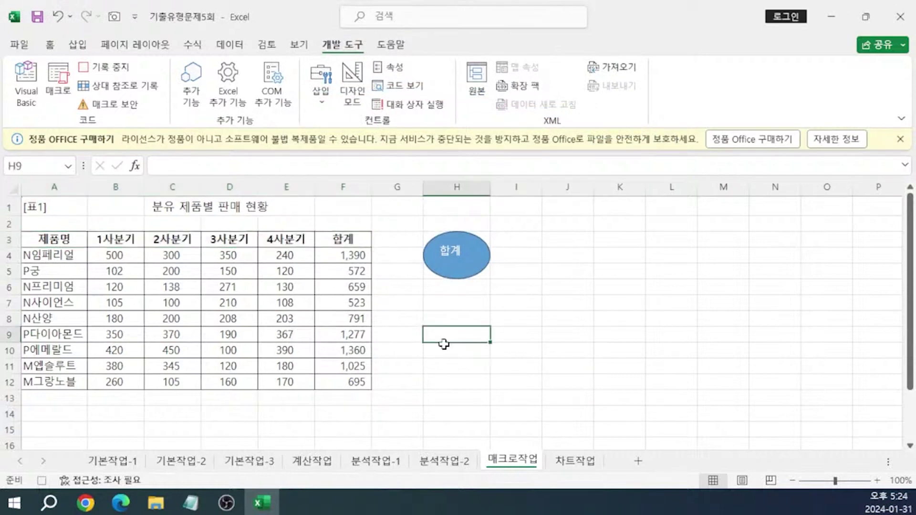
left_click(41, 480)
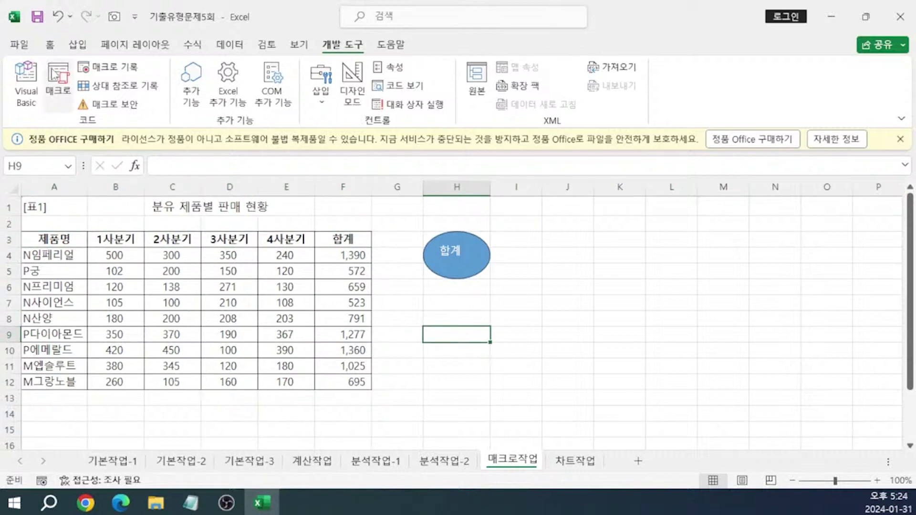
Draw a cross shape over cells H8:H11 and add the text 서식 to it.
left_click(77, 44)
left_click(200, 67)
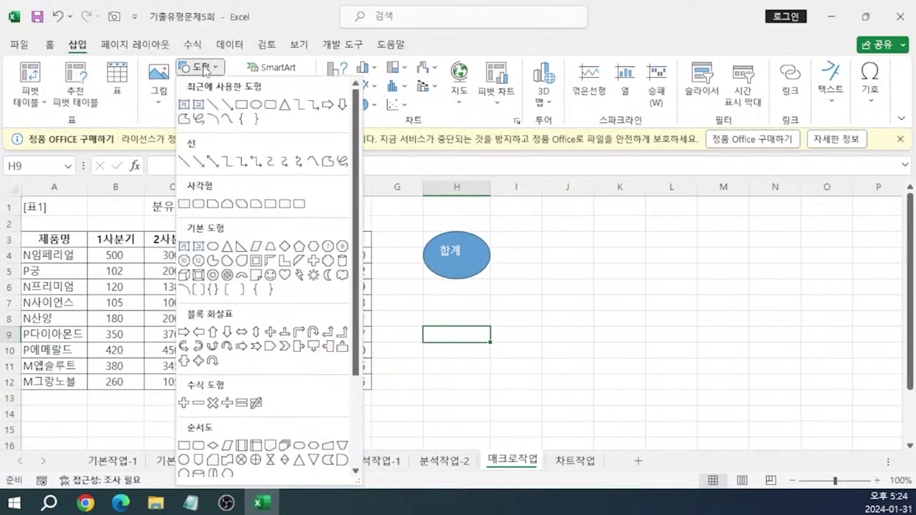
left_click(313, 261)
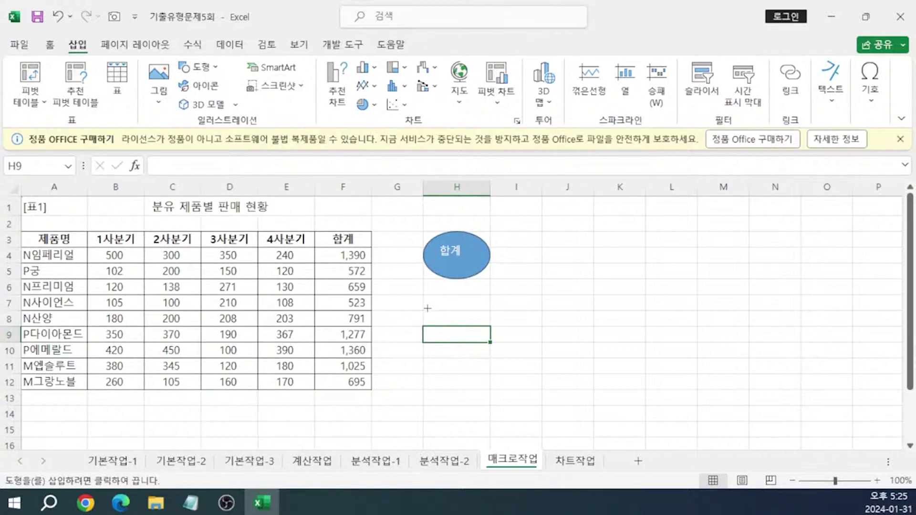
left_click_drag(422, 308, 492, 374)
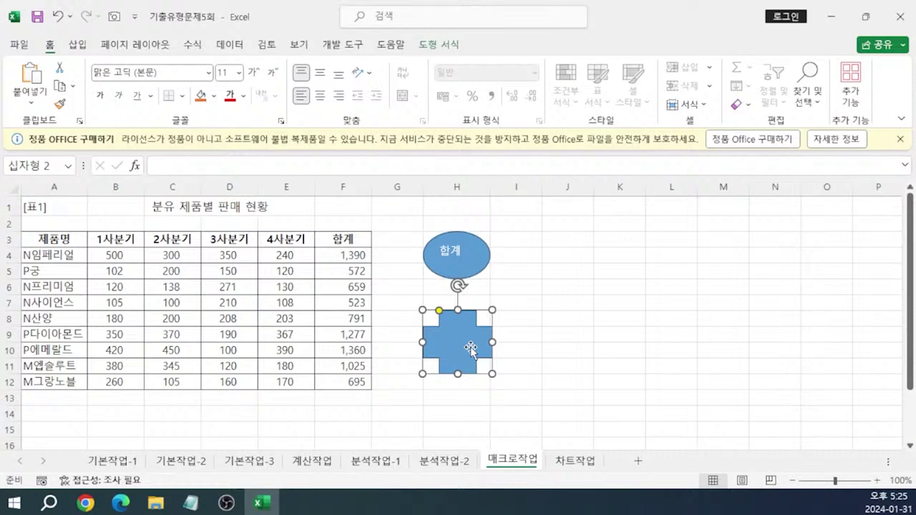
type("ㅅ")
type("식")
left_click(515, 351)
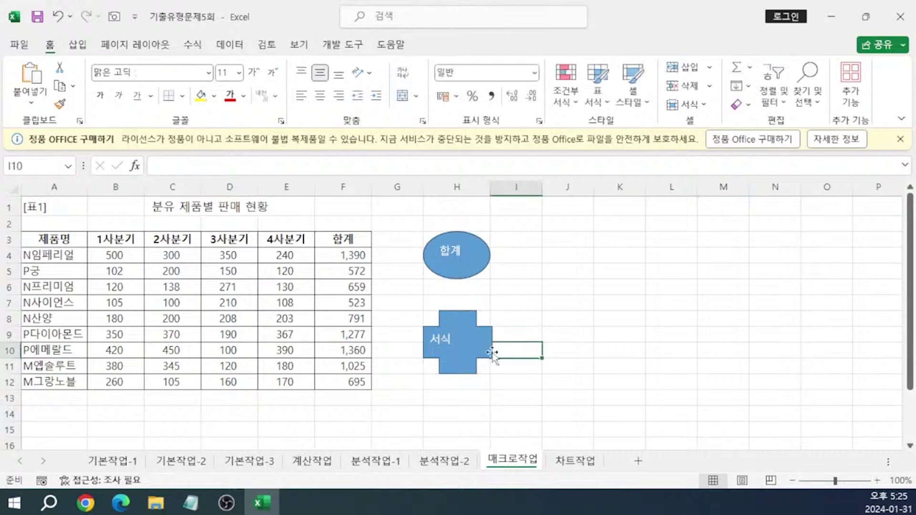
Assign the 서식지정 macro to the 서식 cross and deselect the shape.
right_click(468, 353)
left_click(523, 391)
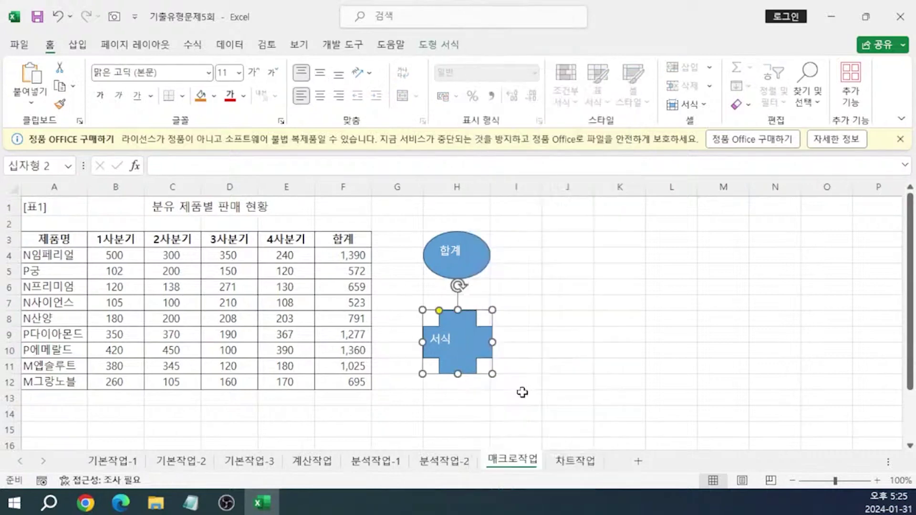
left_click(394, 250)
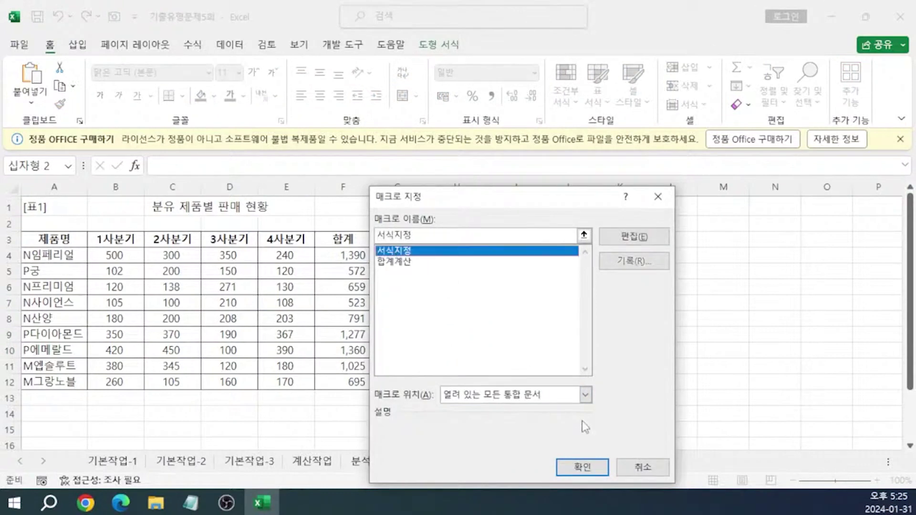
left_click(582, 466)
left_click(600, 368)
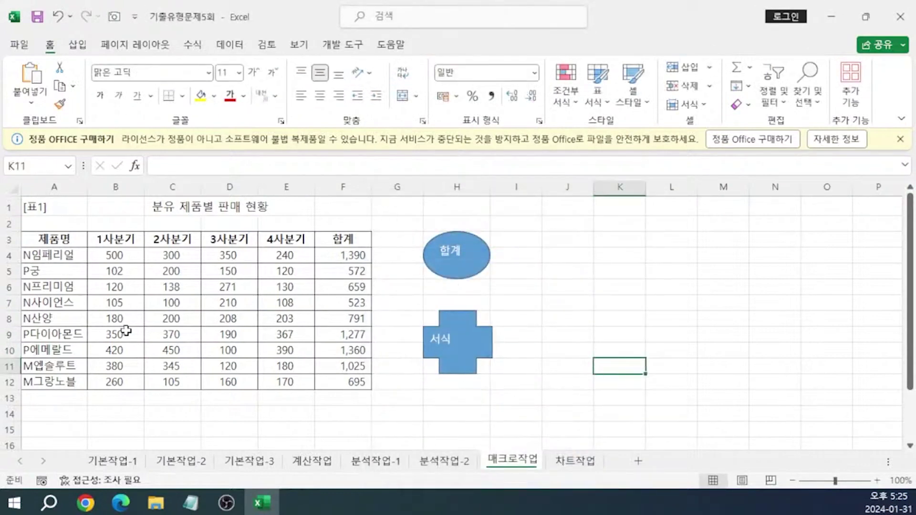
Resize the 합계 oval to span rows 3 to 6 and check the cross against rows 8 to 11.
left_click_drag(9, 240, 9, 292)
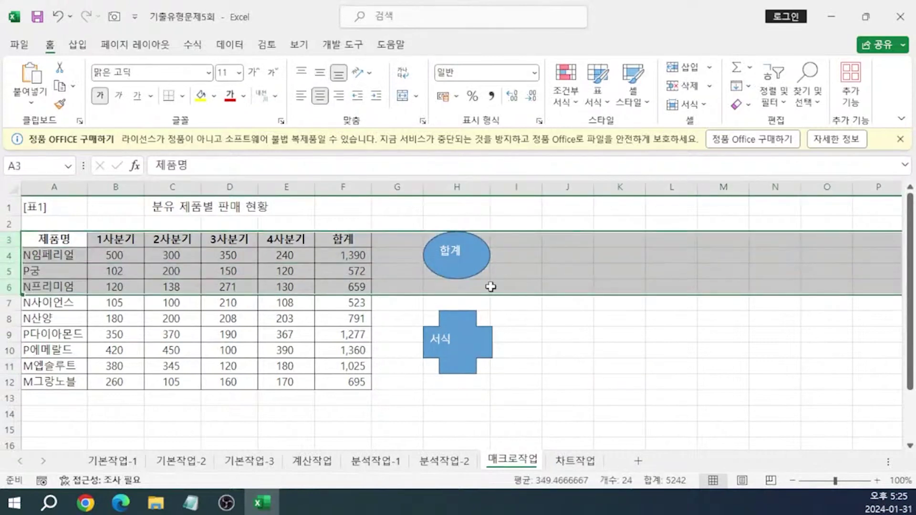
left_click(456, 277)
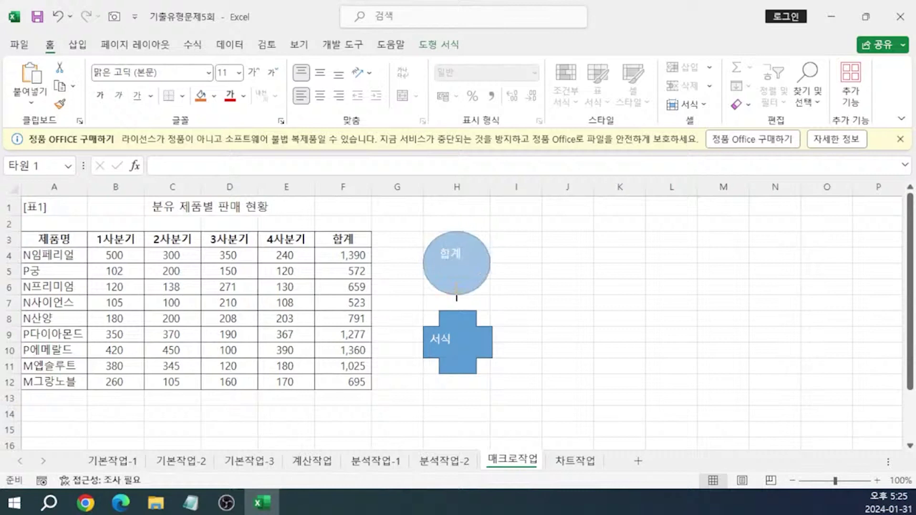
left_click_drag(456, 290, 456, 291)
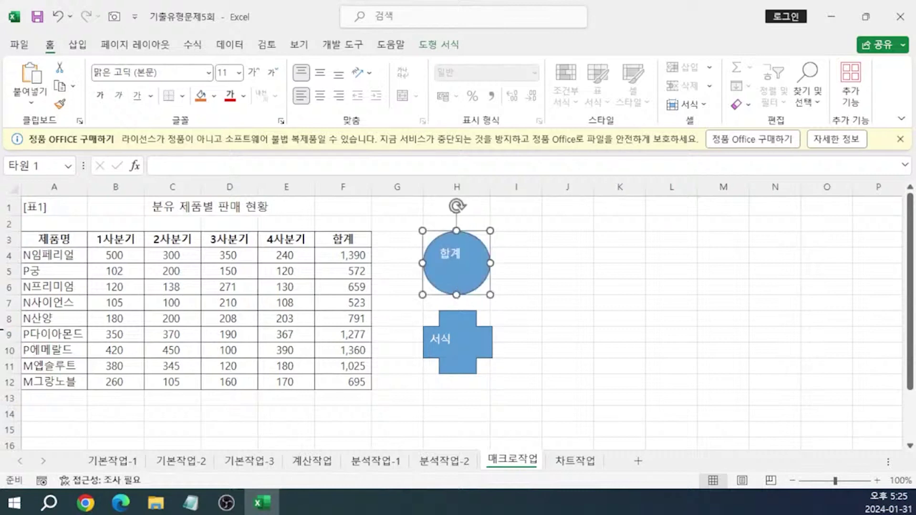
left_click_drag(6, 319, 5, 366)
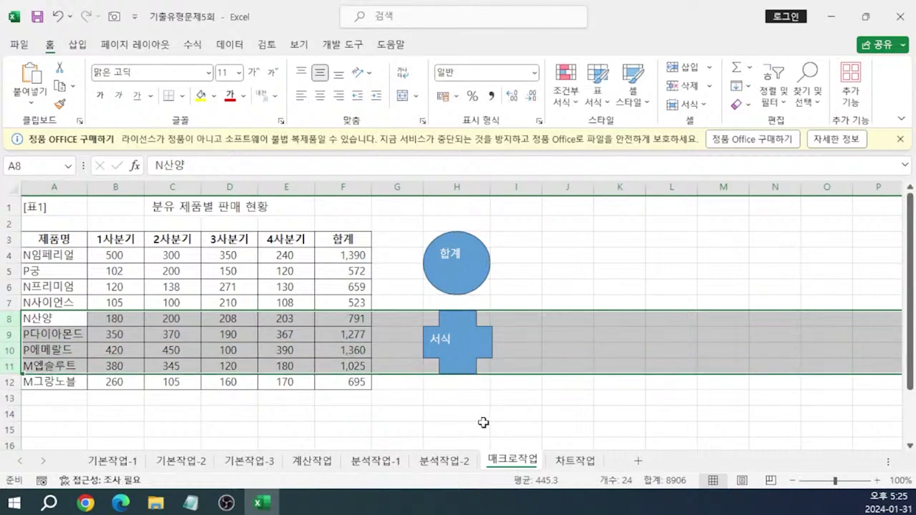
left_click(483, 423)
Go to the 차트작업 sheet, read the chart tasks in Notepad and return to Excel.
left_click(575, 460)
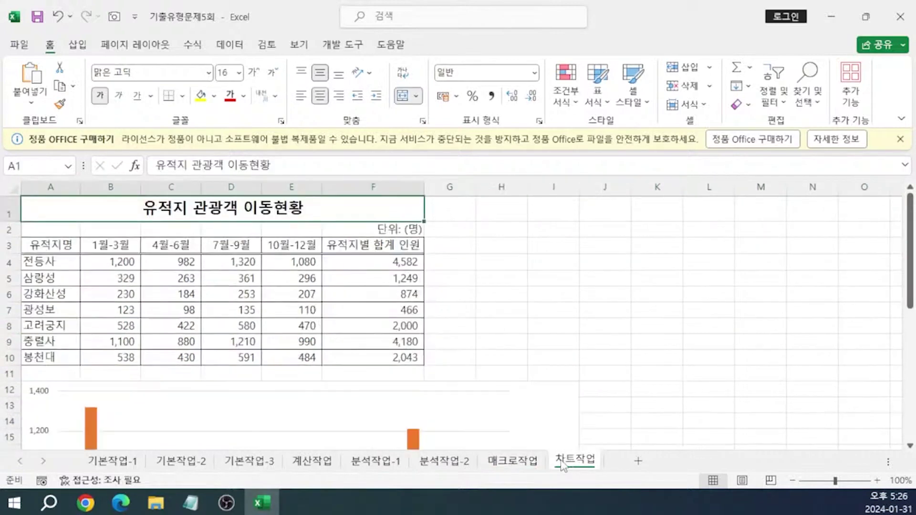
left_click(190, 502)
scroll(563, 310, "down", 4)
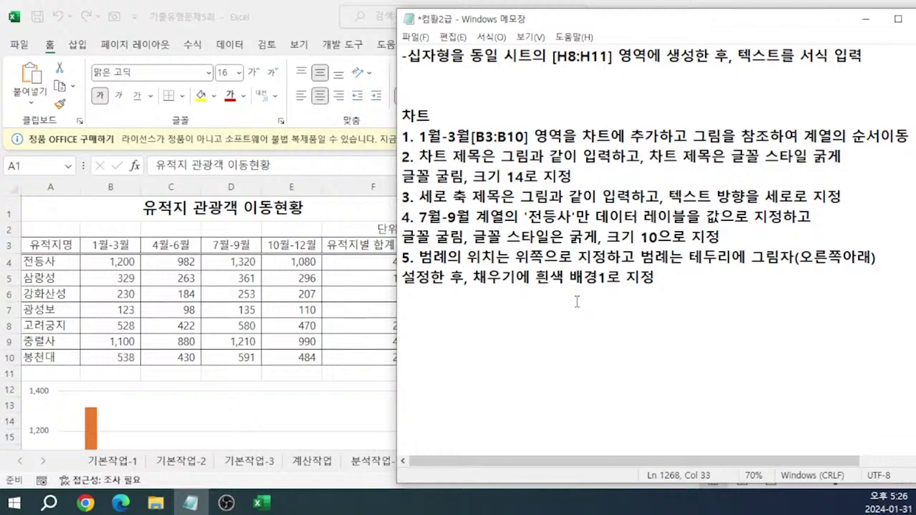
key("alt+Tab")
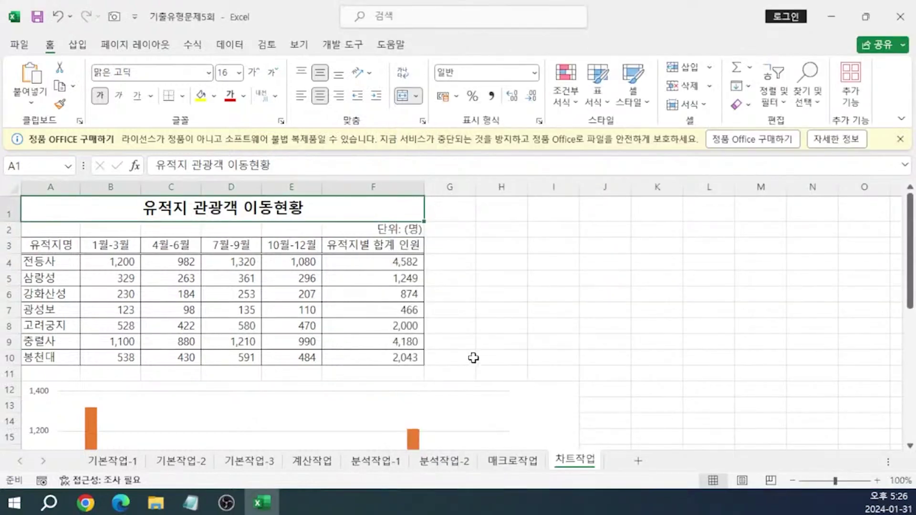
Add the 1월-3월 data in B3:B10 to the chart as a new series by copying and pasting it.
scroll(472, 359, "down", 3)
left_click(519, 305)
scroll(393, 300, "up", 2)
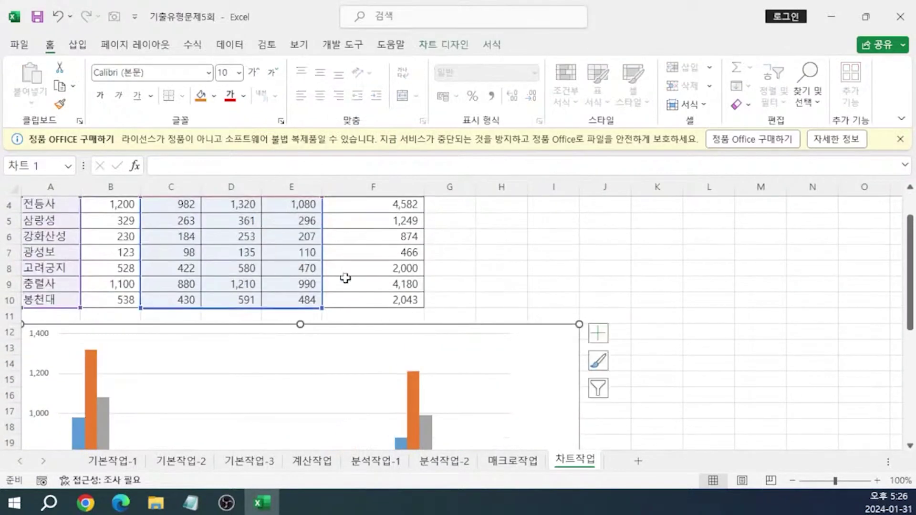
scroll(348, 277, "up", 1)
left_click_drag(112, 245, 107, 357)
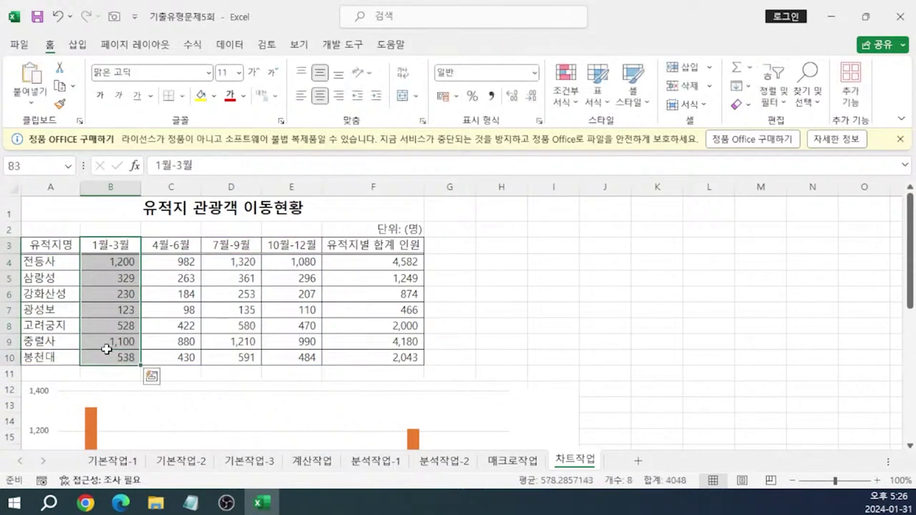
key("ctrl+c")
scroll(355, 341, "down", 2)
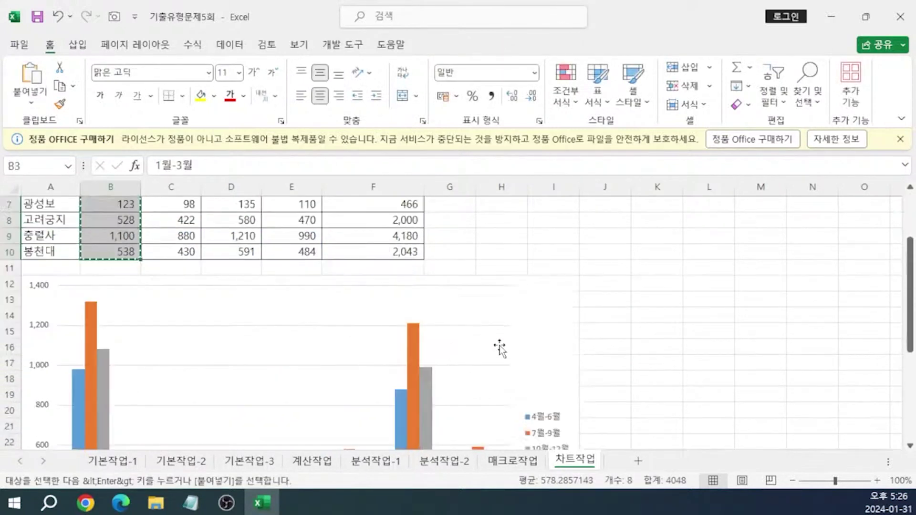
left_click(528, 335)
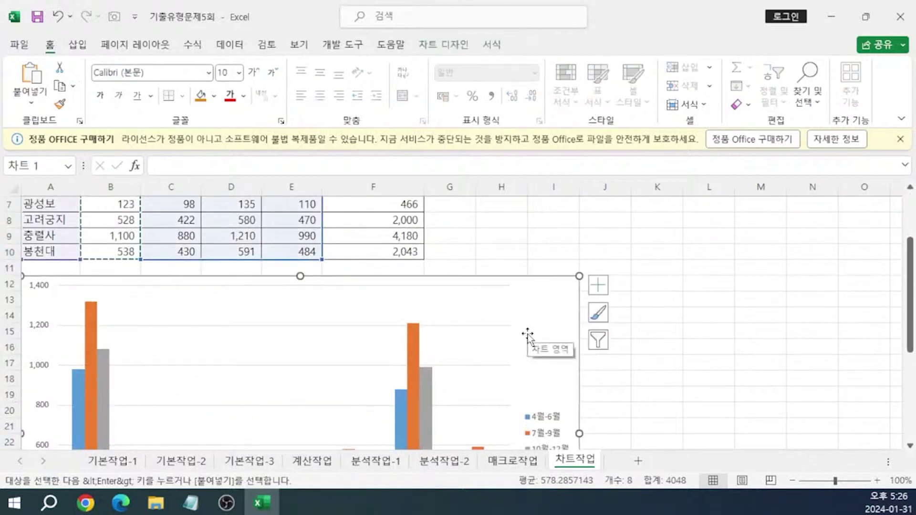
key("ctrl+v")
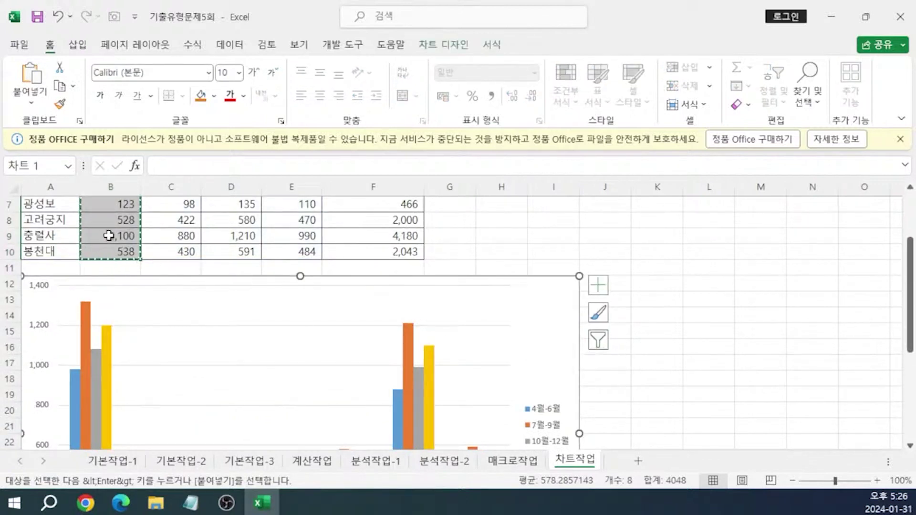
Move the 1월-3월 series to first place in the chart's data source and apply the new order.
scroll(381, 305, "down", 2)
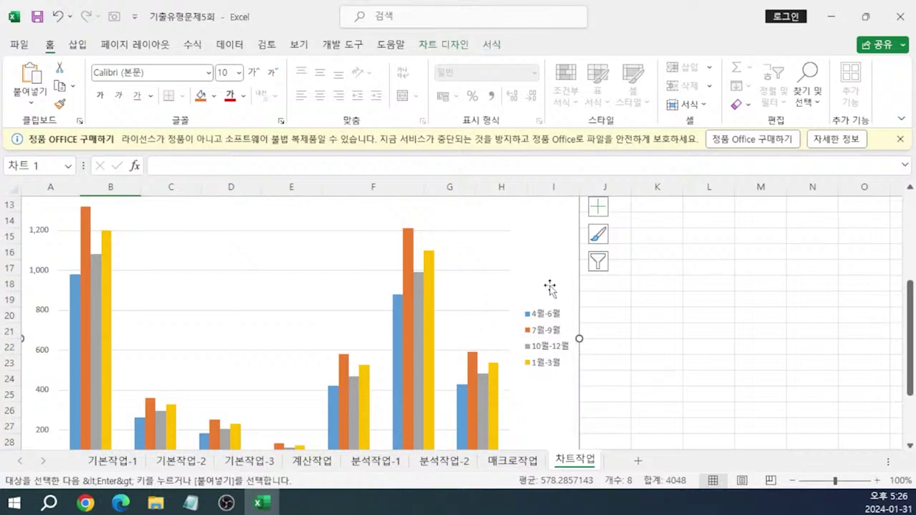
right_click(537, 270)
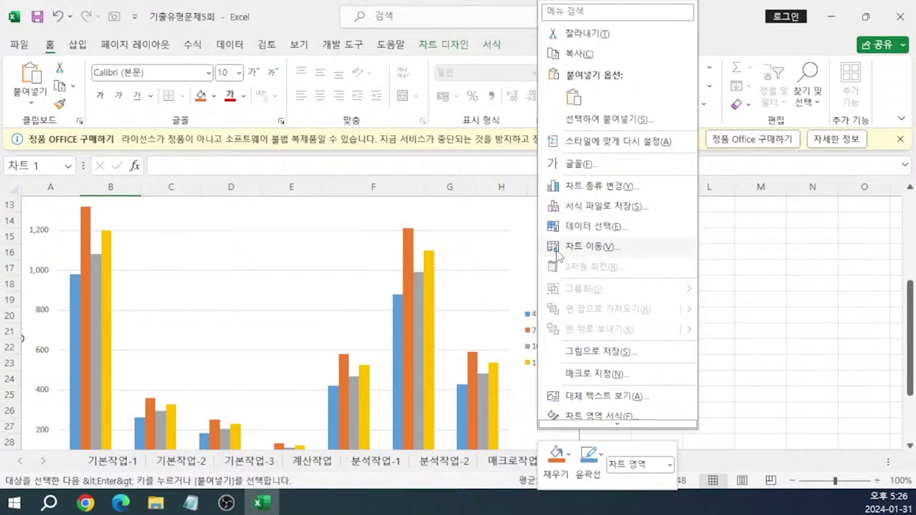
left_click(595, 228)
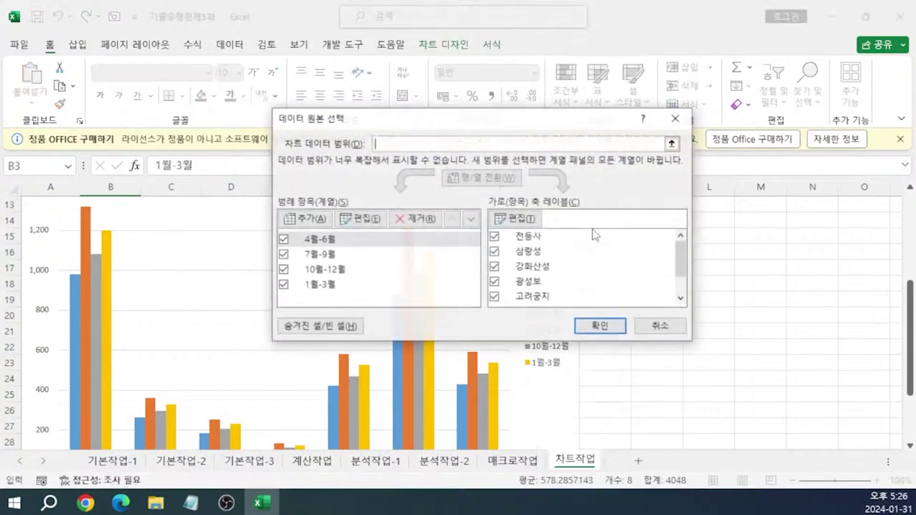
left_click(320, 286)
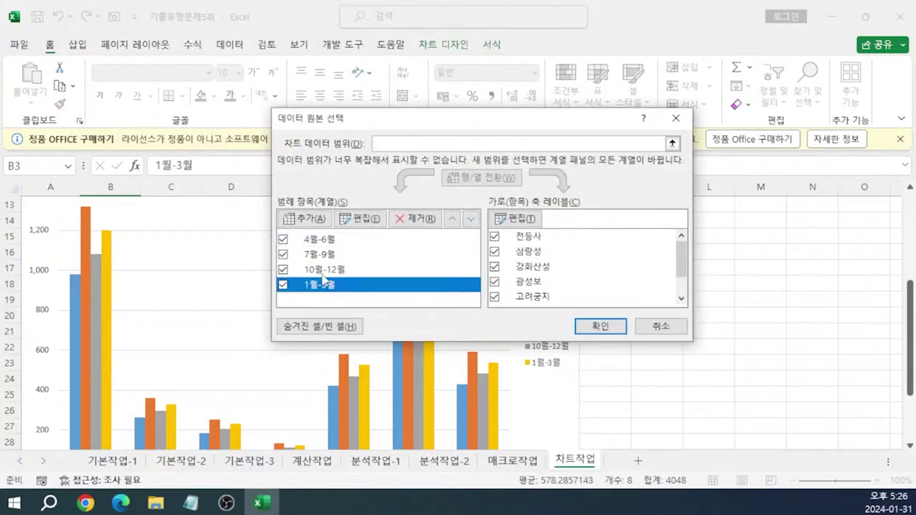
left_click(451, 219)
left_click(460, 222)
left_click(461, 222)
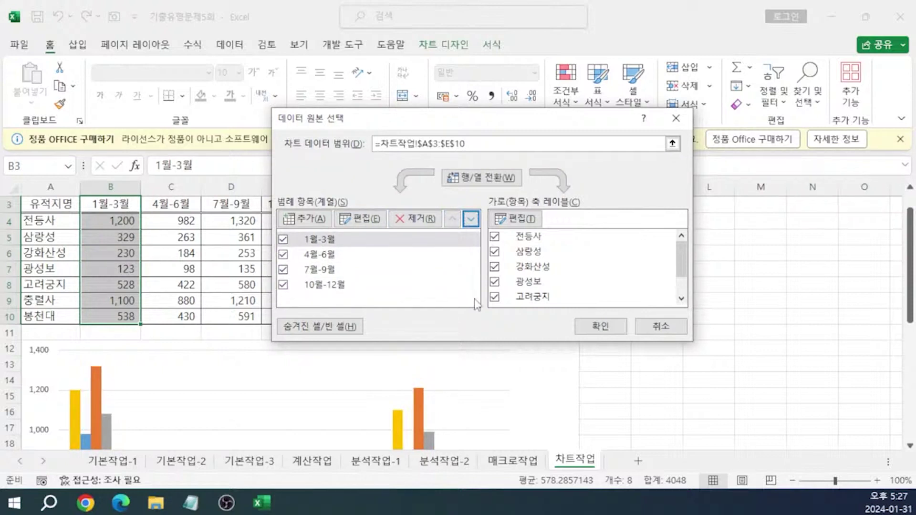
left_click(592, 328)
Add a chart title above the chart reading "분기별 유적지 관광객 이동현황".
scroll(586, 317, "down", 4)
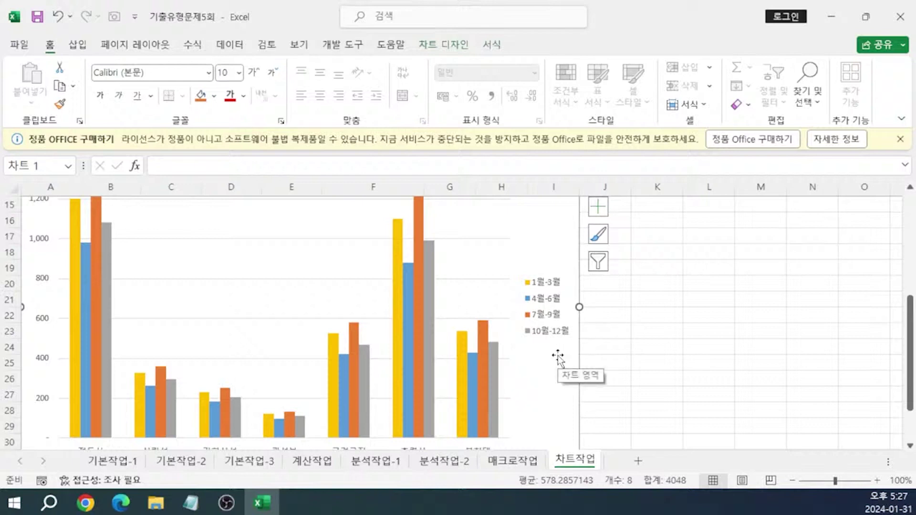
left_click(598, 210)
left_click(723, 254)
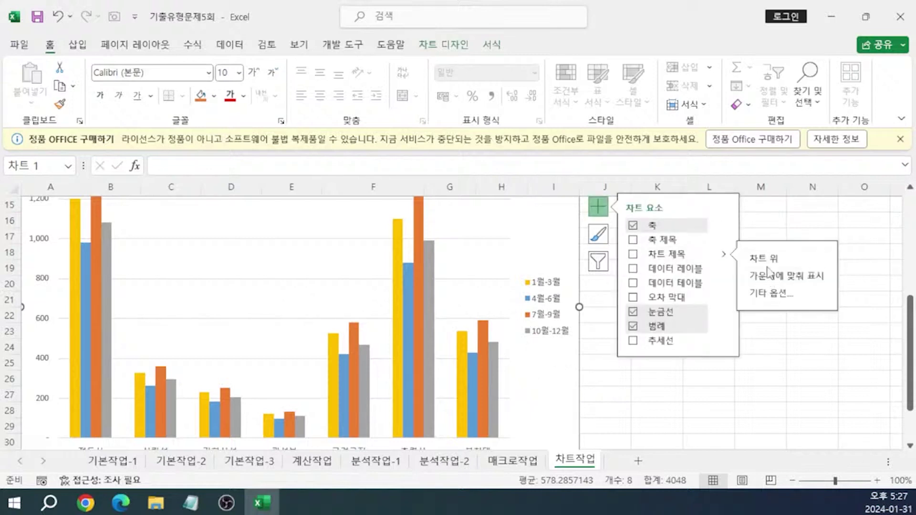
left_click(766, 261)
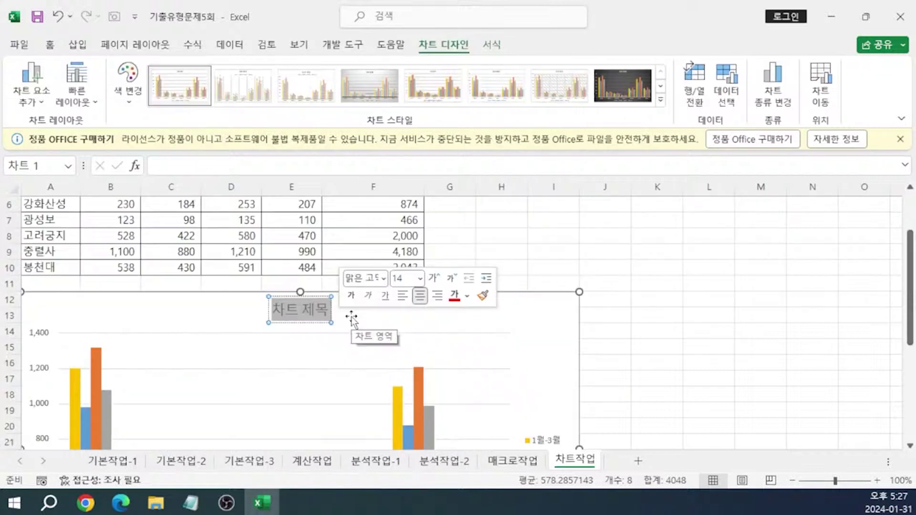
type("ㅂ기별")
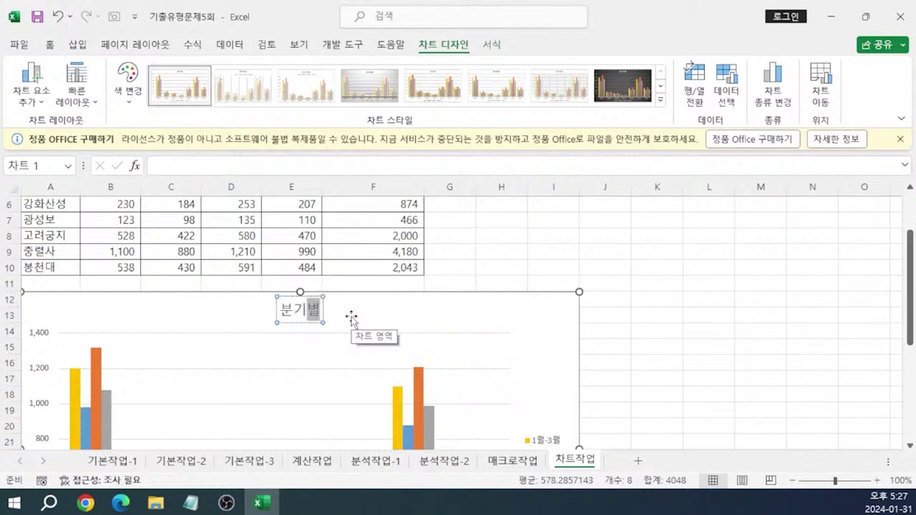
type(" 유적지 관광객 이동현황")
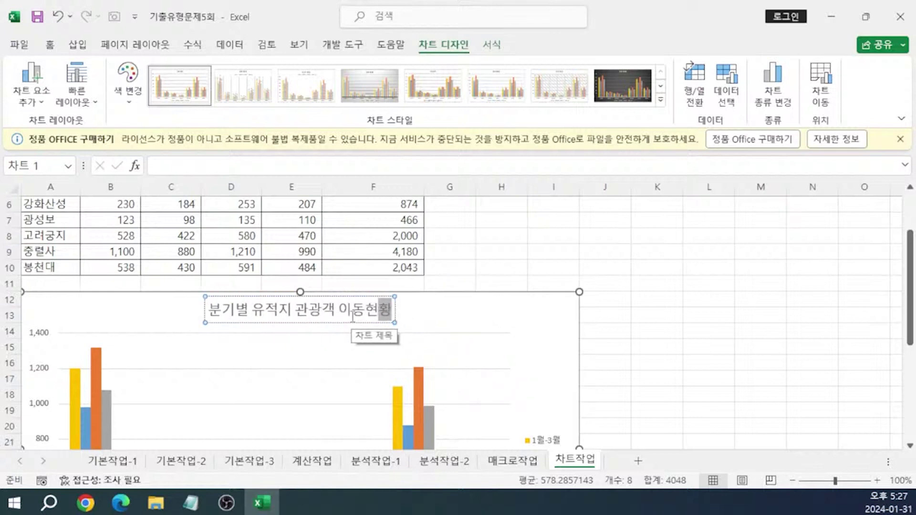
Format the chart title as bold in the 굴림 font.
left_click(329, 323)
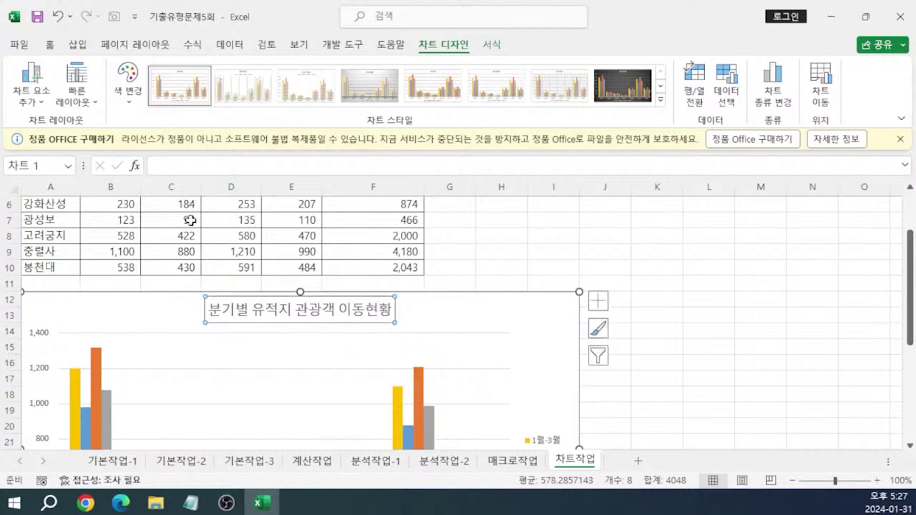
left_click(49, 44)
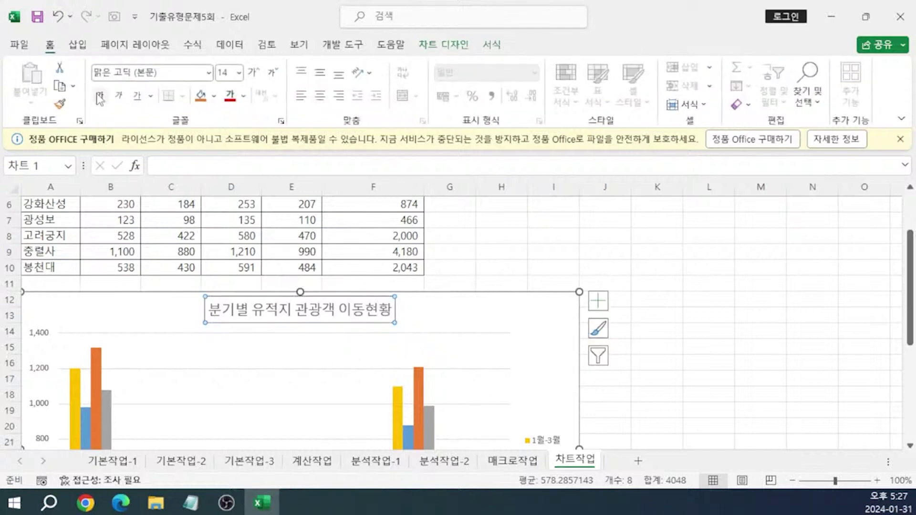
left_click(99, 97)
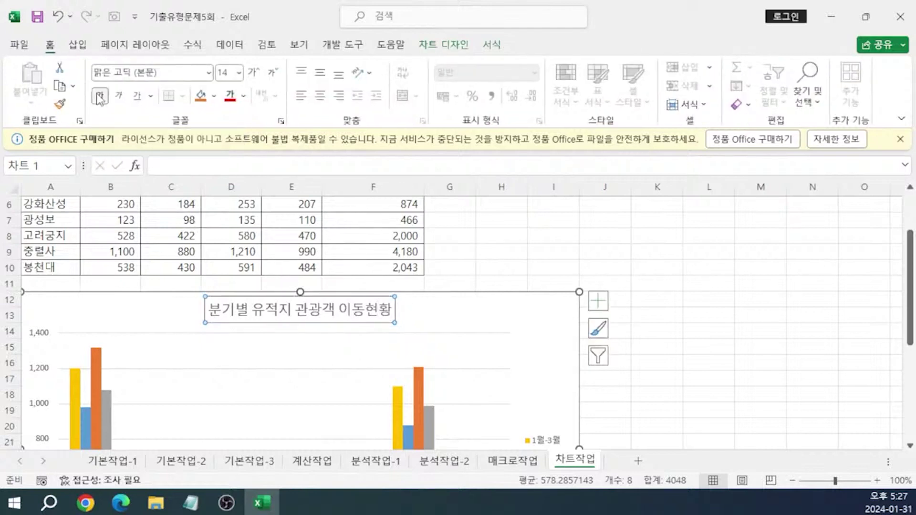
left_click(170, 73)
type("굴")
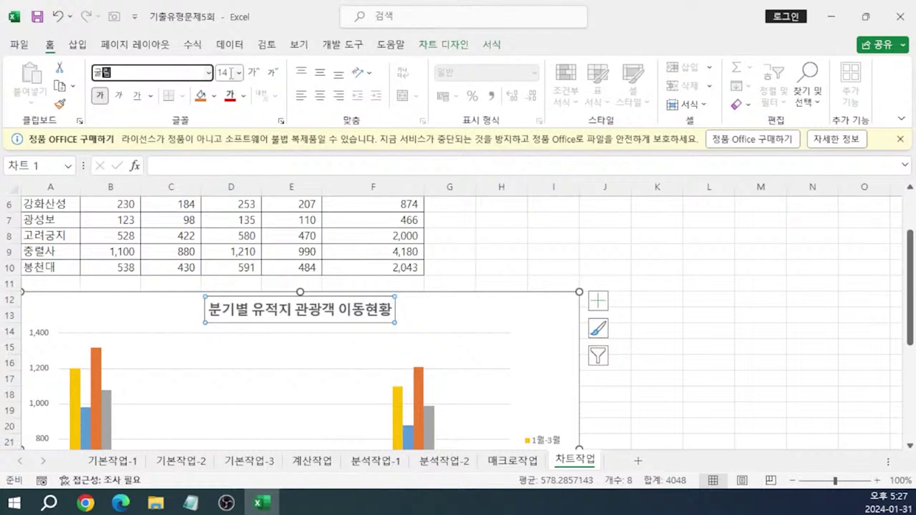
type("림")
key("Return")
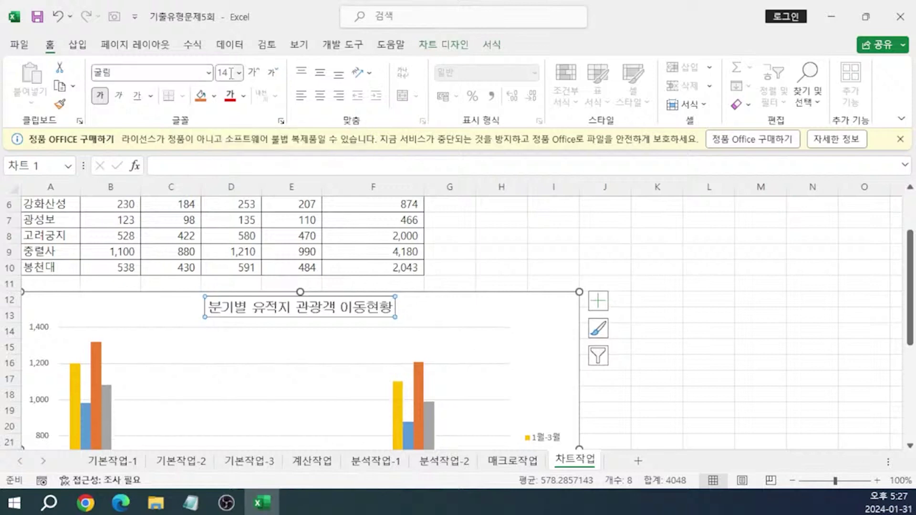
Check the axis title task in Notepad, return to Excel and add a primary vertical axis title reading "단위:(원)".
key("alt+Tab")
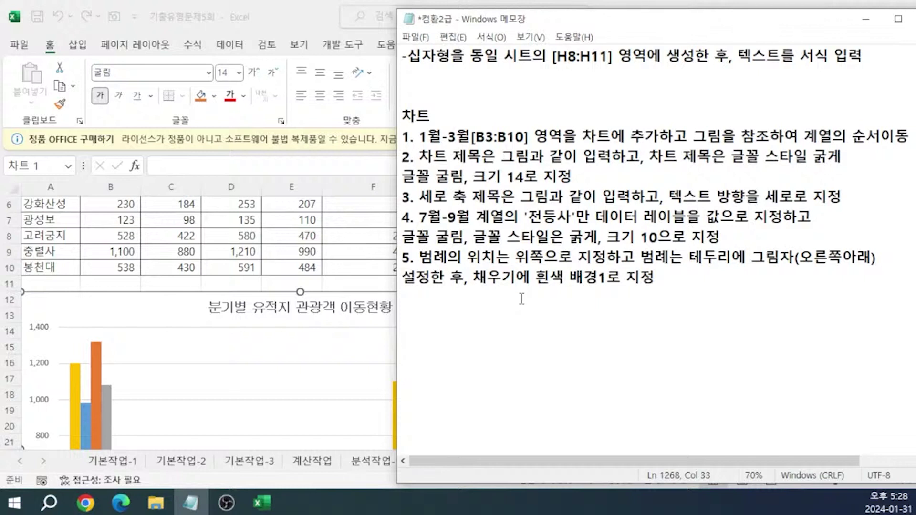
left_click(157, 386)
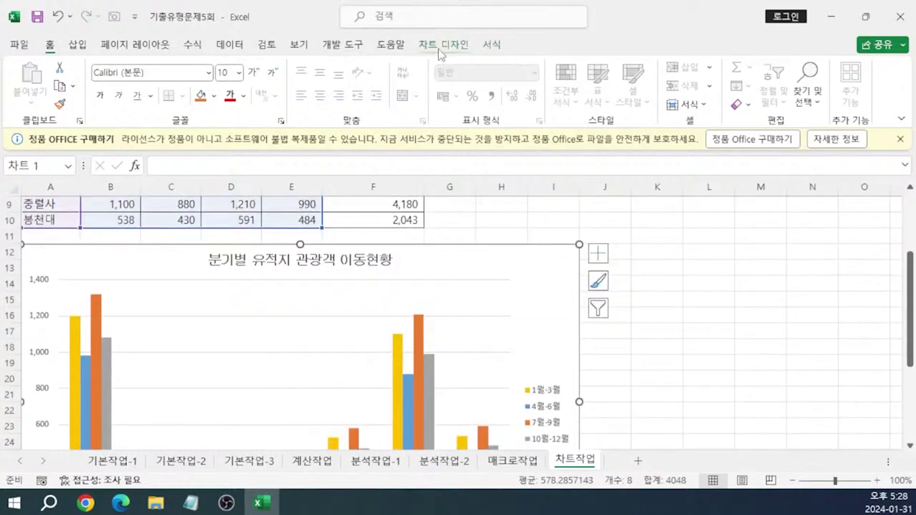
left_click(442, 44)
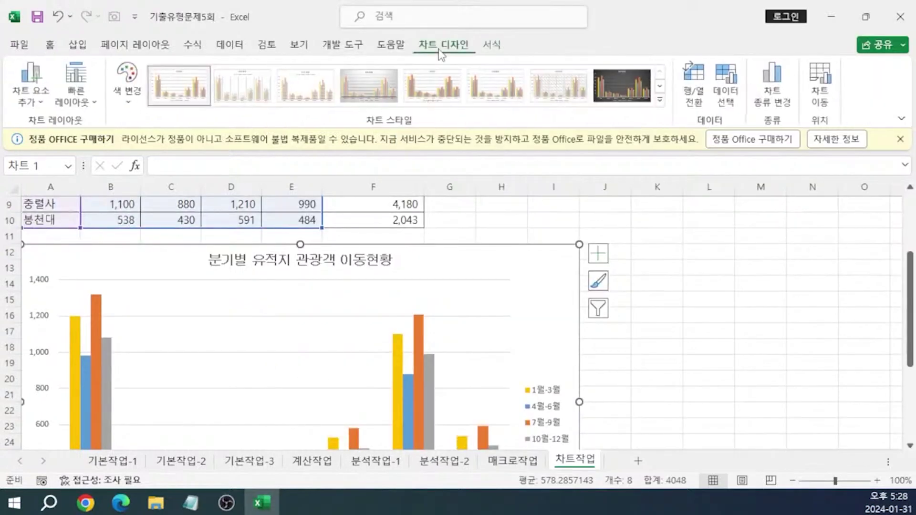
left_click(32, 101)
mouse_move(74, 145)
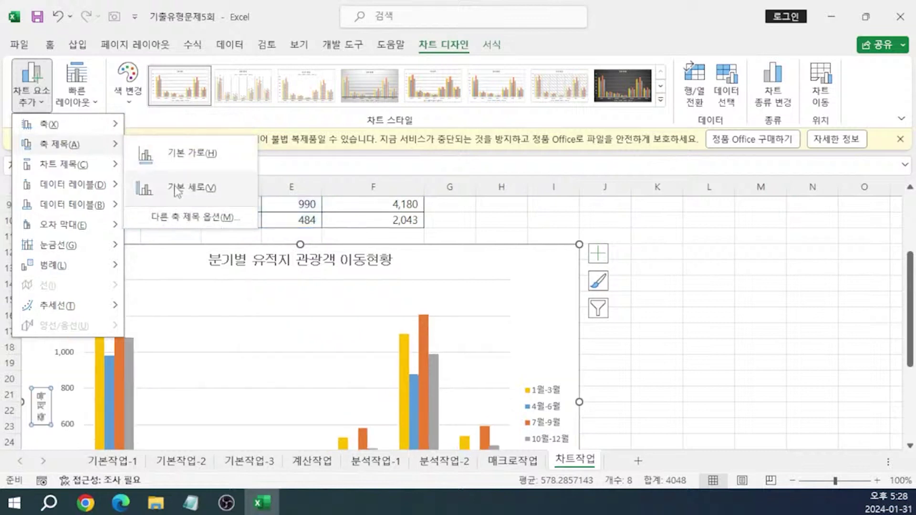
left_click(189, 187)
left_click(43, 395)
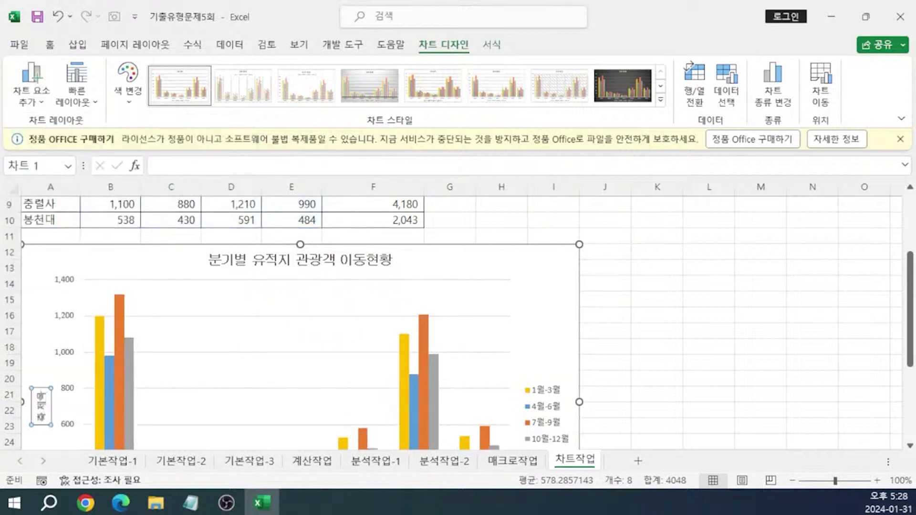
left_click_drag(42, 391, 43, 422)
type("인원")
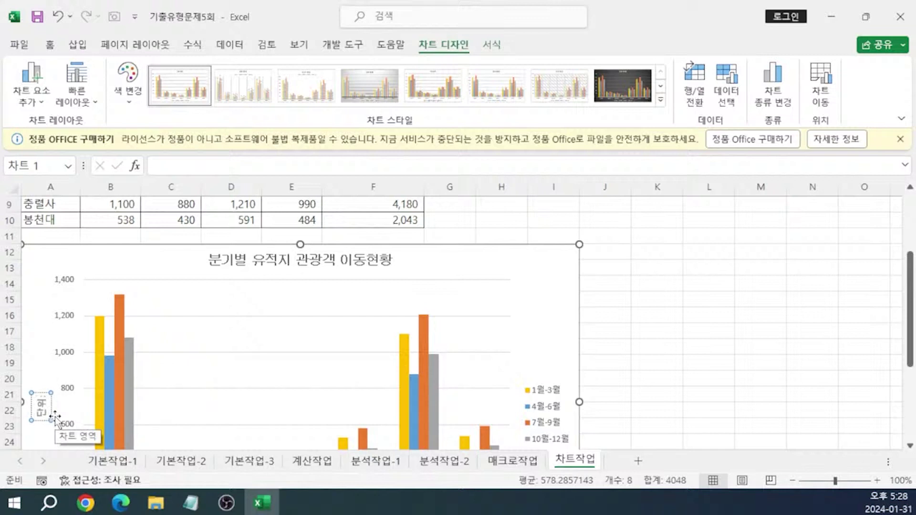
type(" : 아")
type("명)")
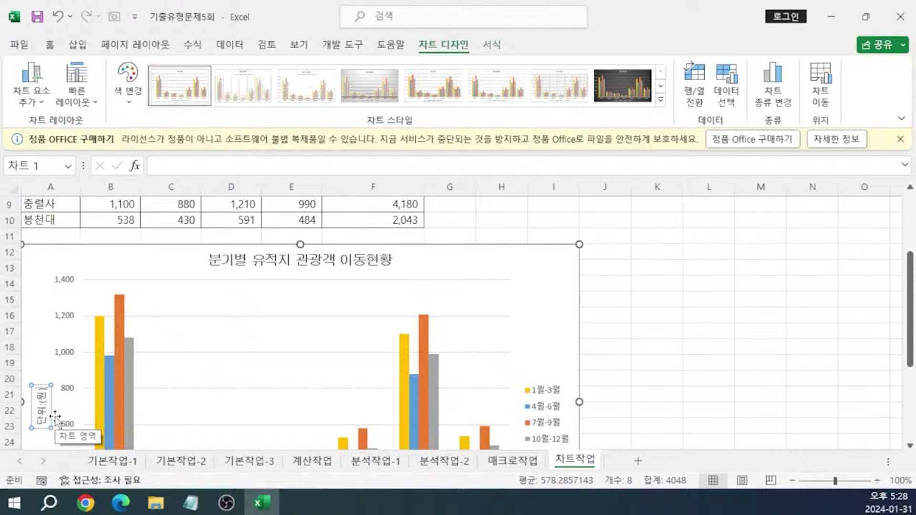
Set the vertical axis title's text direction to 세로 and deselect the chart.
left_click(58, 403)
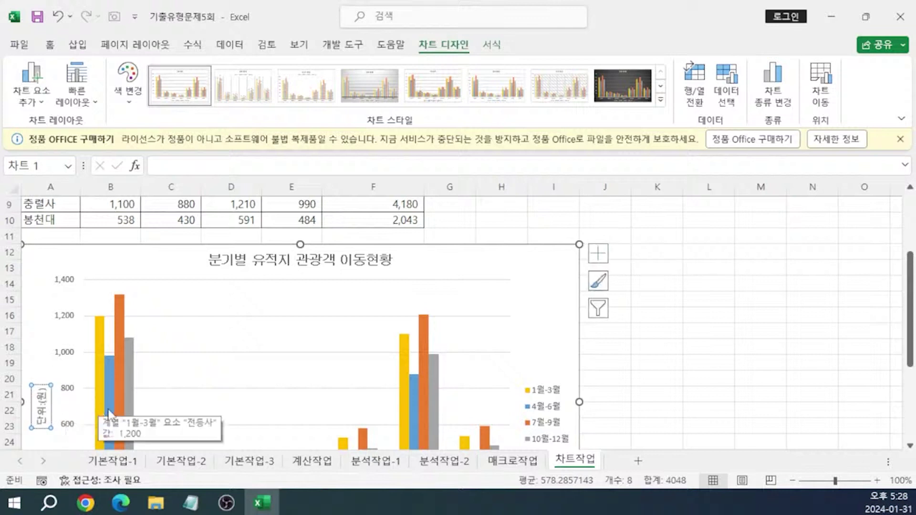
key("ctrl+1")
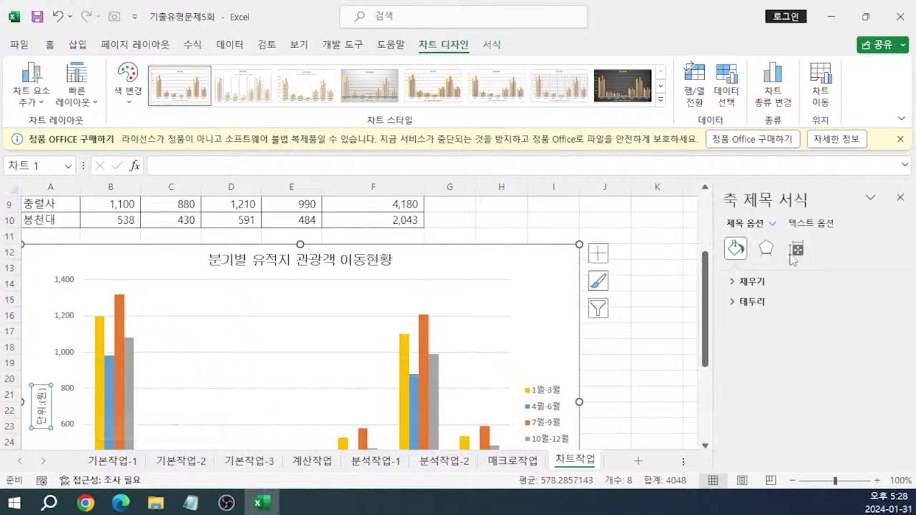
left_click(813, 223)
left_click(796, 249)
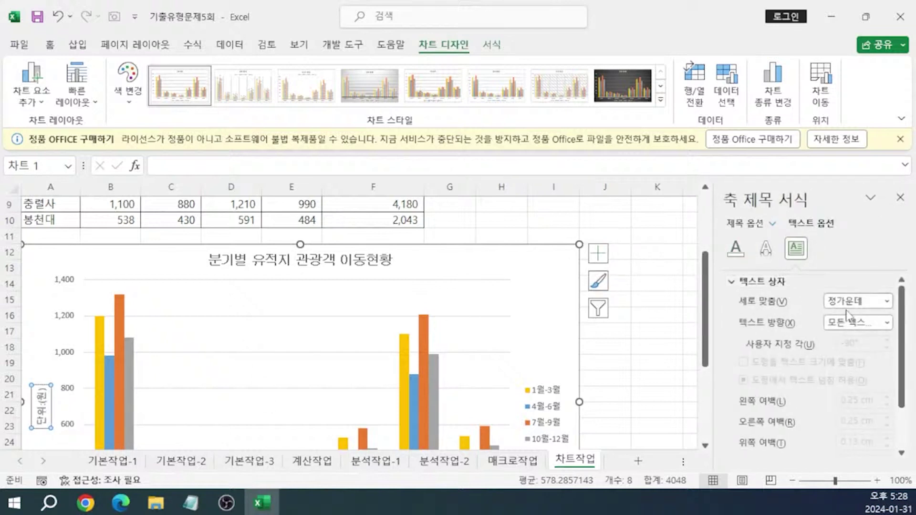
left_click(833, 326)
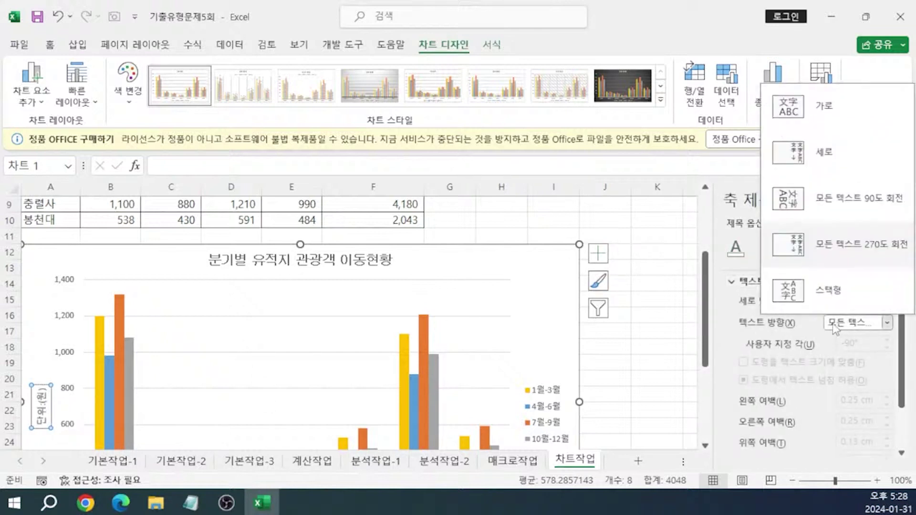
left_click(820, 165)
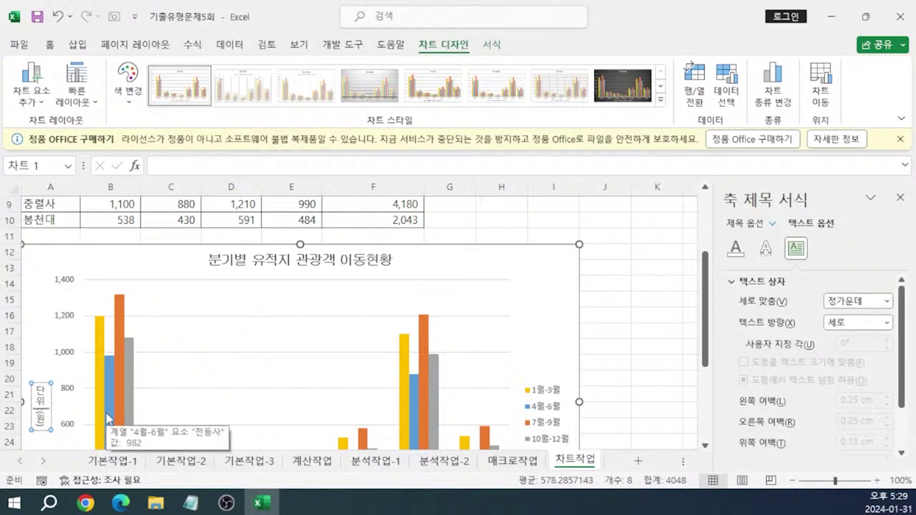
left_click(603, 331)
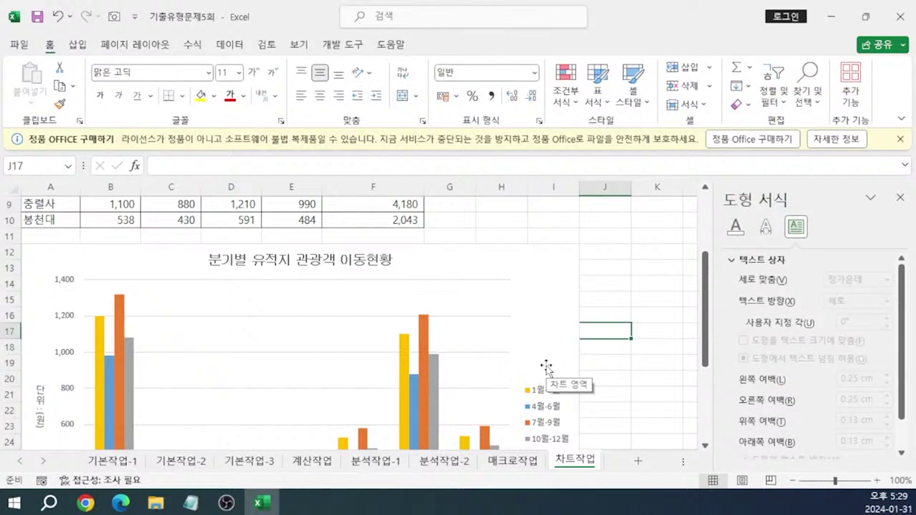
Check the data label task in Notepad, return to Excel and add a data label to only the 전등사 column of the 7월-9월 series.
key("alt+Tab")
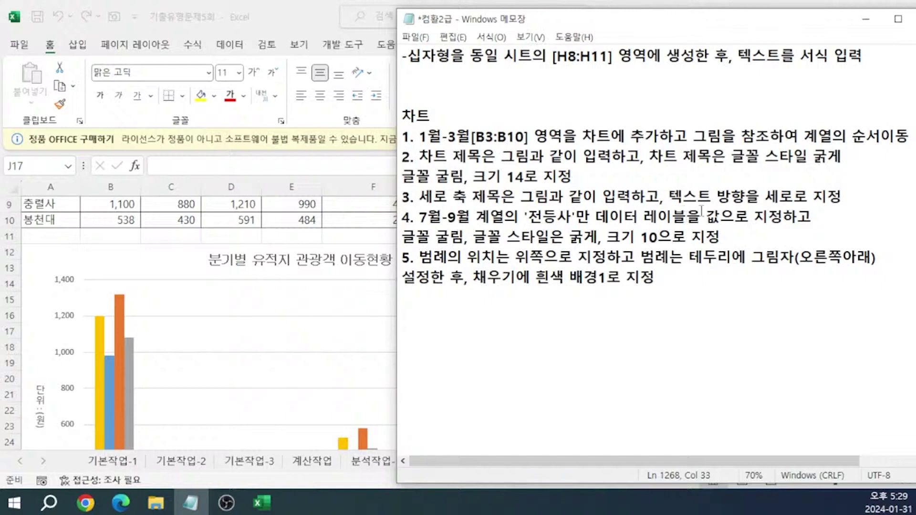
key("alt+Tab")
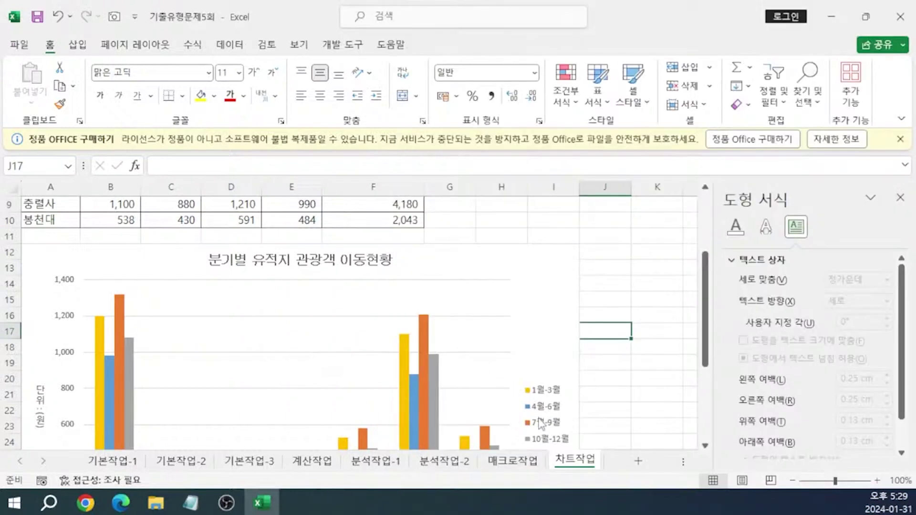
scroll(180, 388, "down", 4)
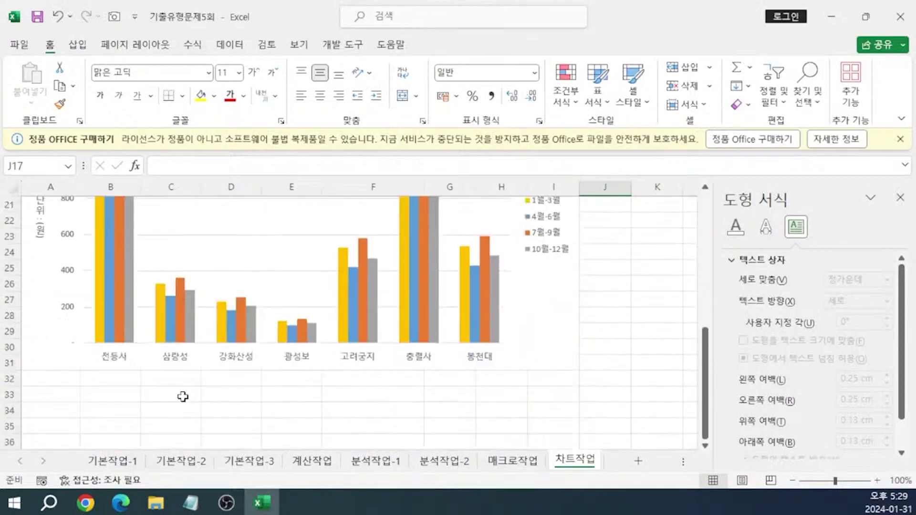
scroll(124, 297, "up", 2)
left_click(121, 292)
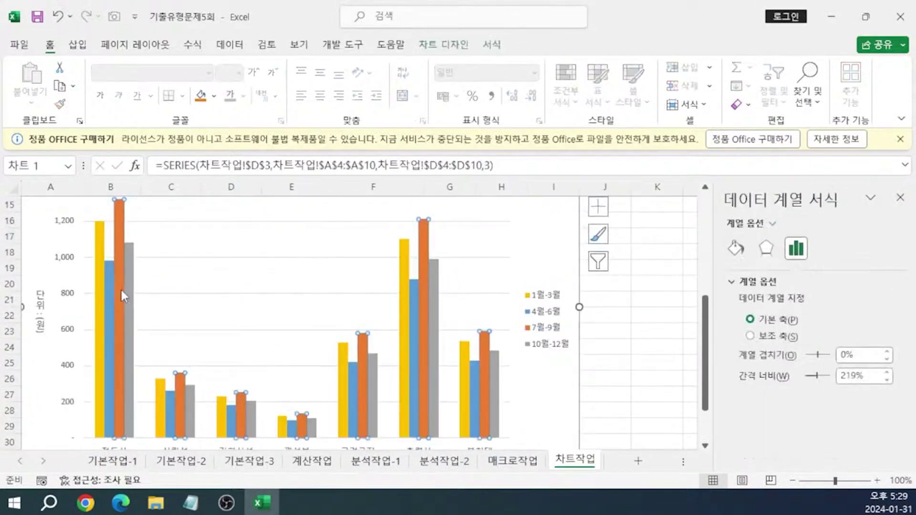
left_click(121, 291)
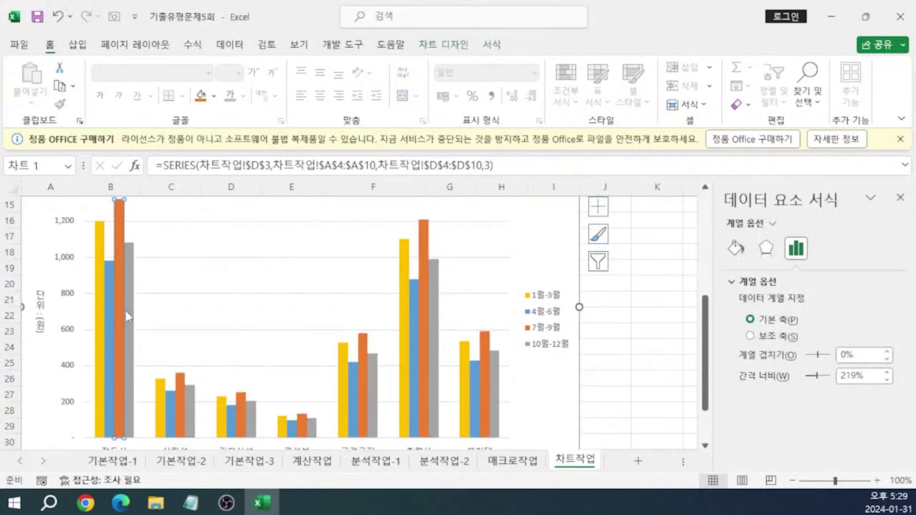
left_click(598, 208)
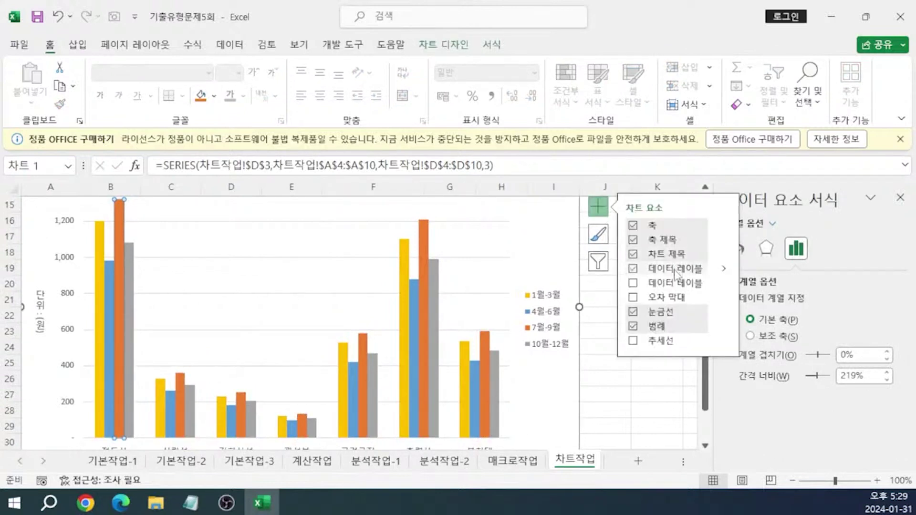
Format the 전등사 column's data label as 굴림, bold, size 10.
scroll(125, 238, "up", 1)
left_click(125, 238)
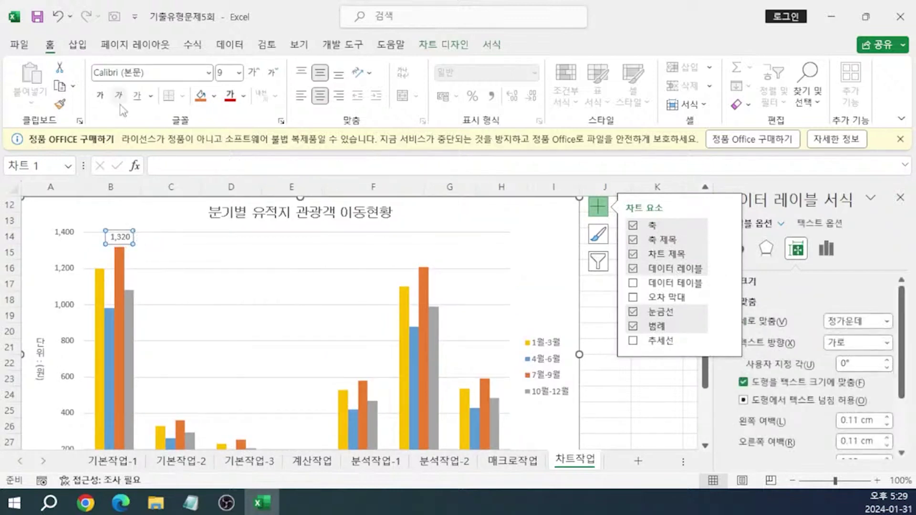
left_click(149, 74)
type("굴")
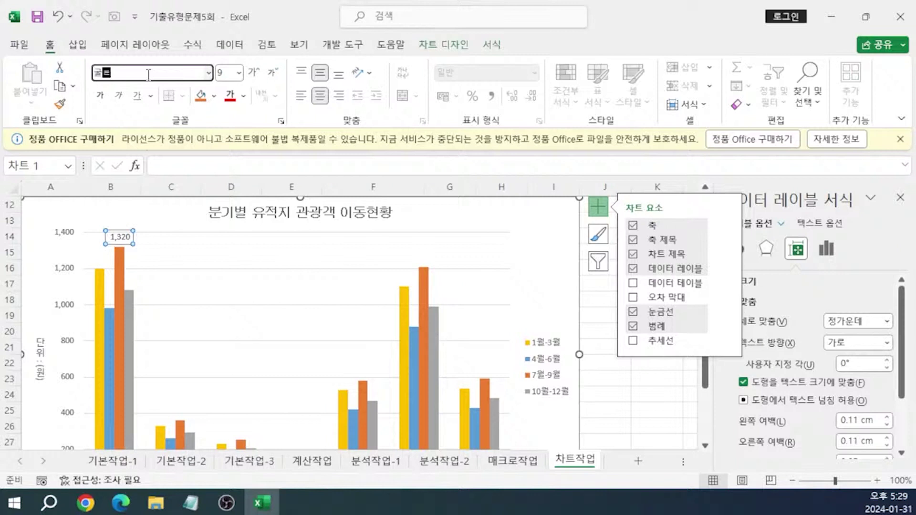
type("림")
key("Return")
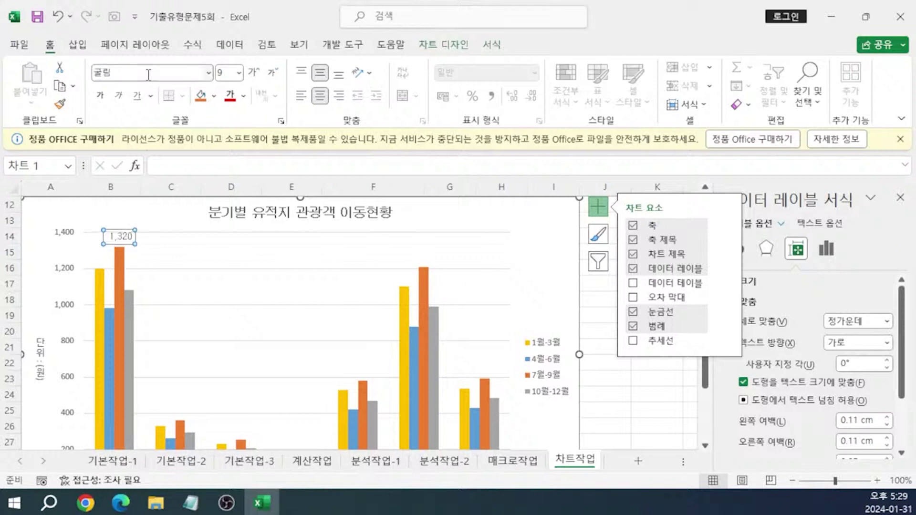
left_click(100, 95)
left_click(225, 72)
type("10")
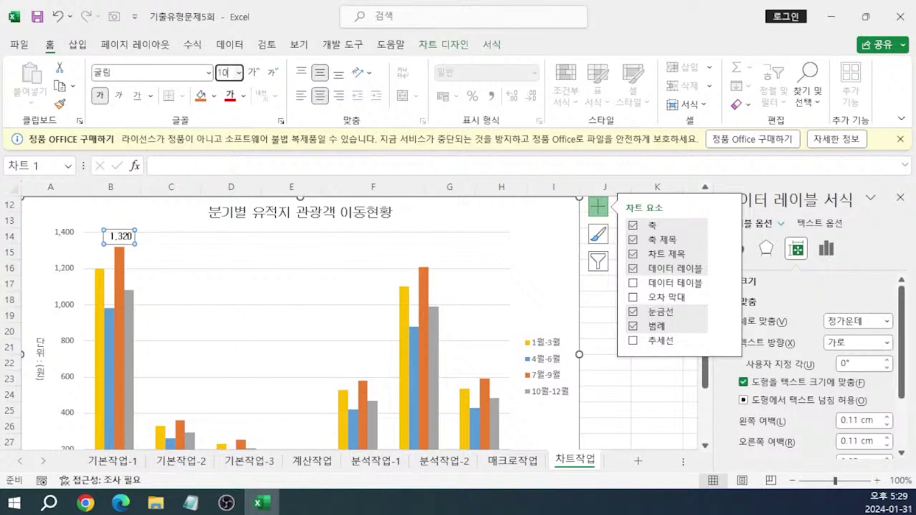
key("Return")
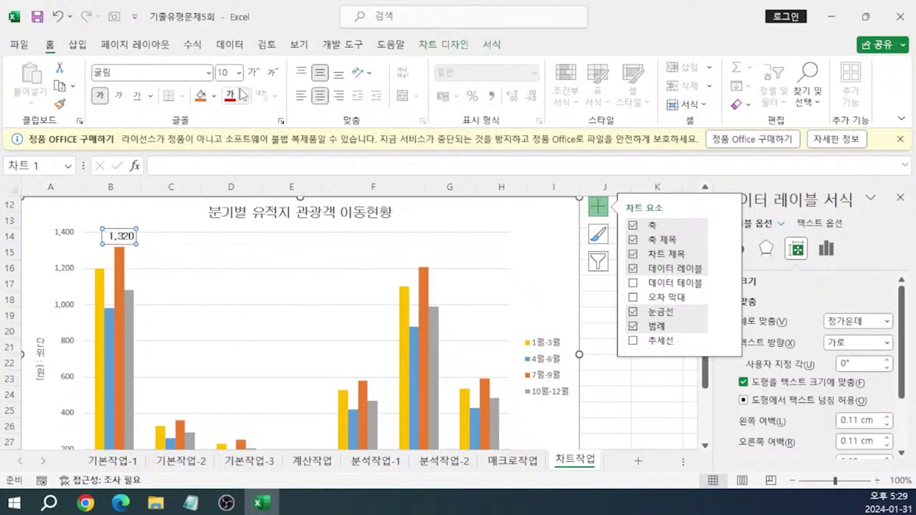
Check the legend task in Notepad, return to Excel and set the chart legend's position to 위쪽.
key("alt+Tab")
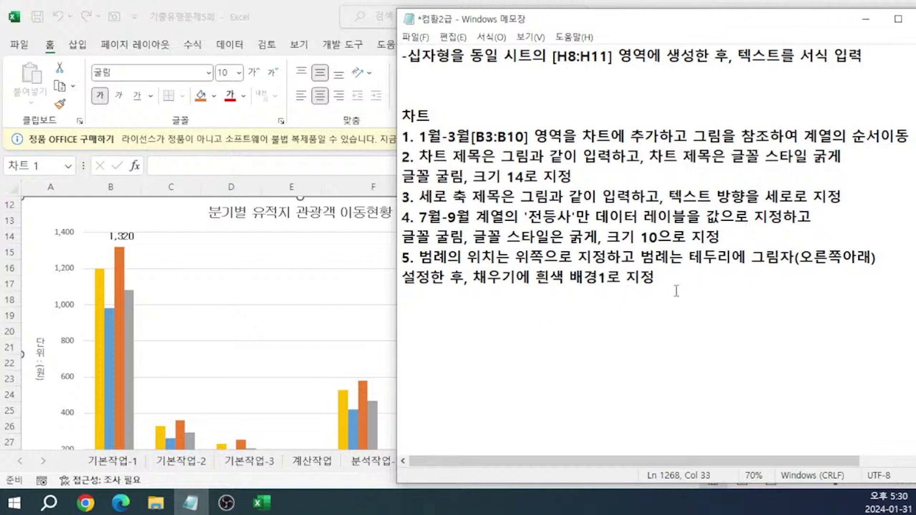
left_click(366, 17)
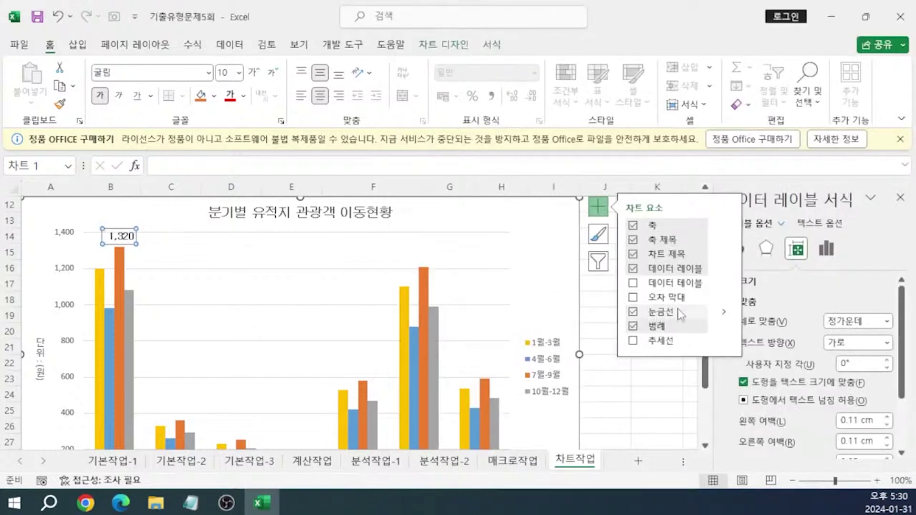
mouse_move(725, 326)
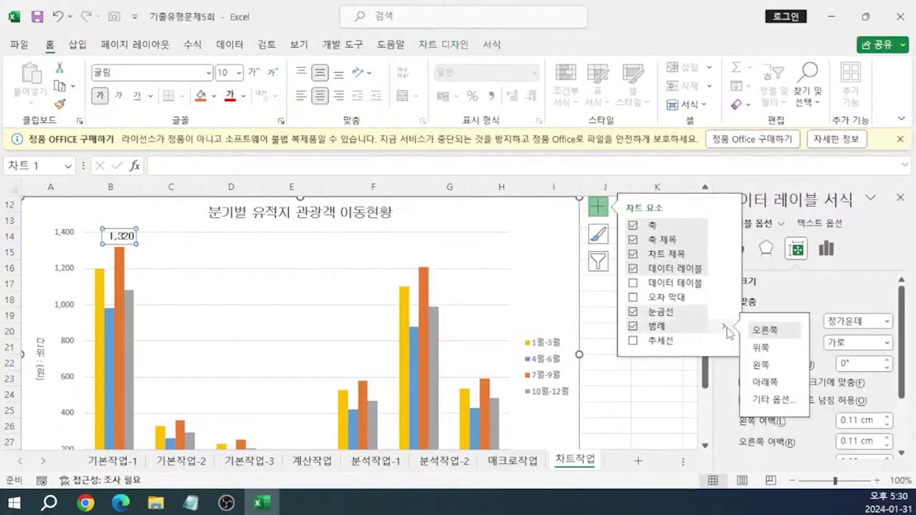
left_click(760, 349)
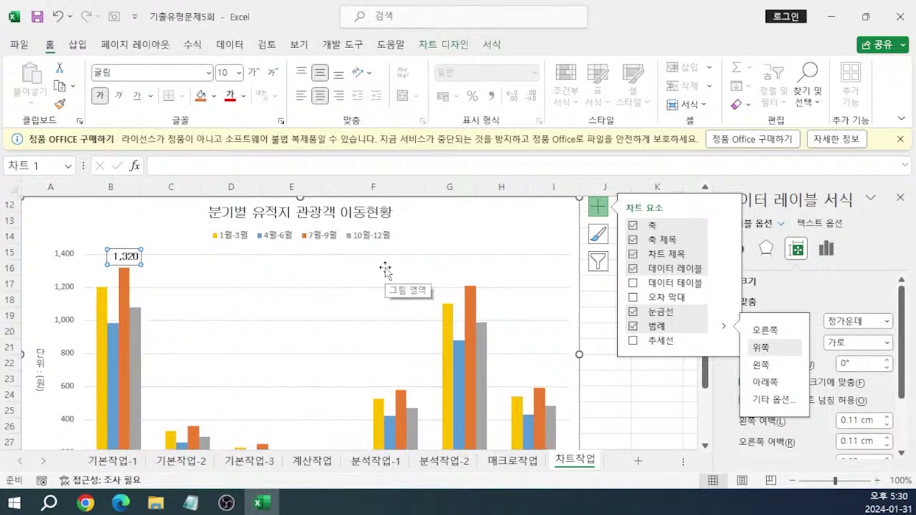
Select the chart legend and apply the outer 오른쪽 아래 shadow preset to it.
left_click(376, 242)
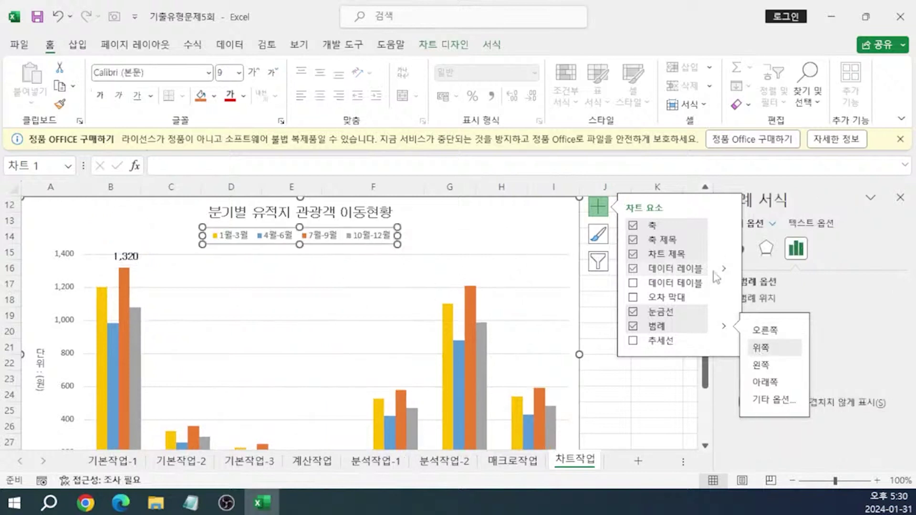
left_click(775, 256)
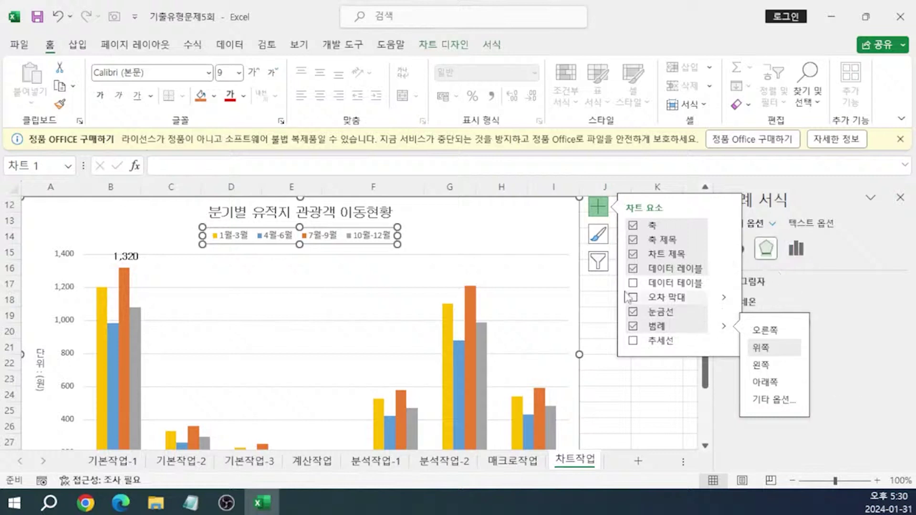
left_click(598, 208)
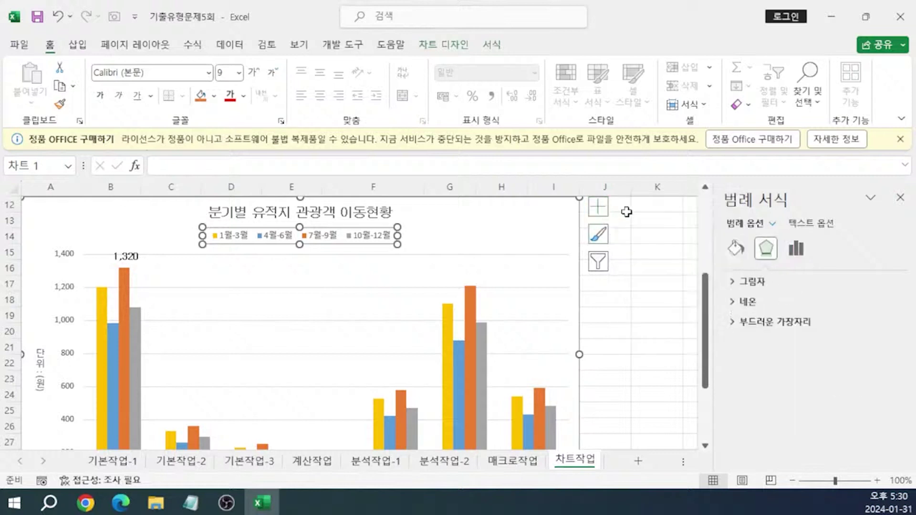
left_click(742, 282)
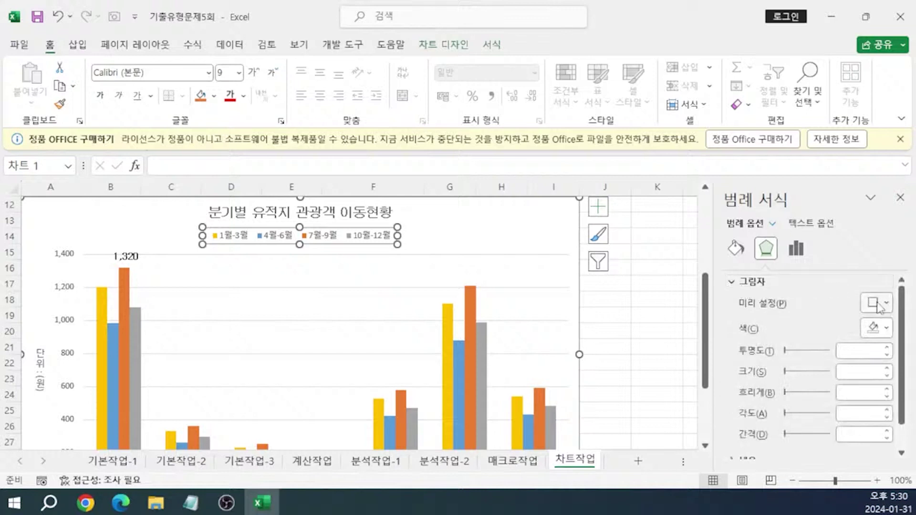
left_click(877, 303)
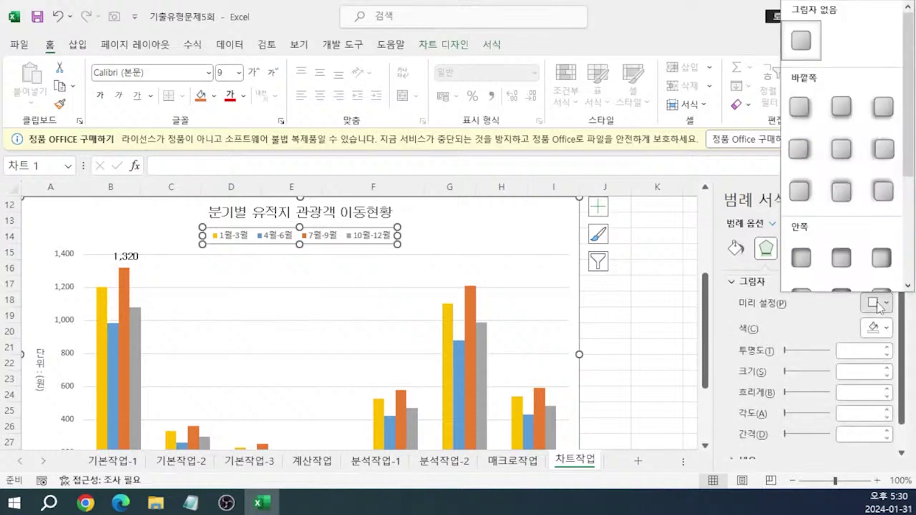
left_click(799, 108)
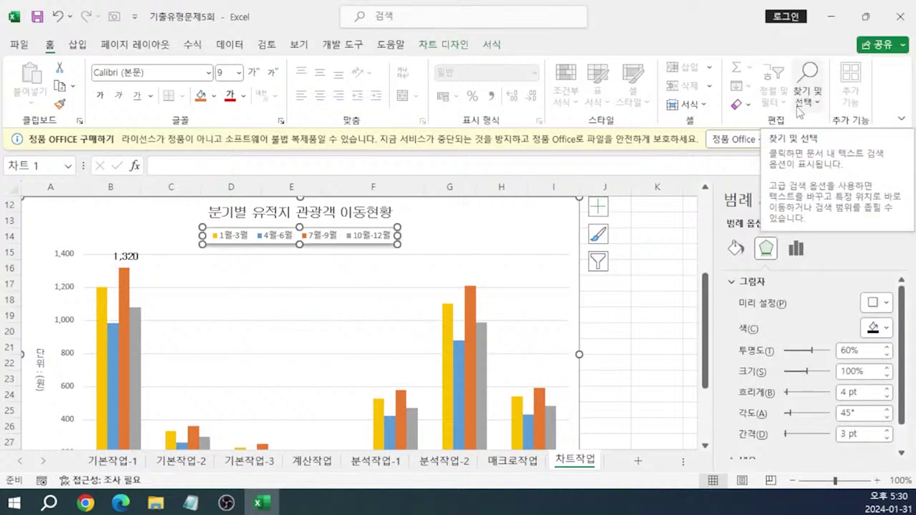
Fill the legend with the theme colour 흰색, 배경 1 and deselect the chart.
left_click(736, 248)
left_click(752, 281)
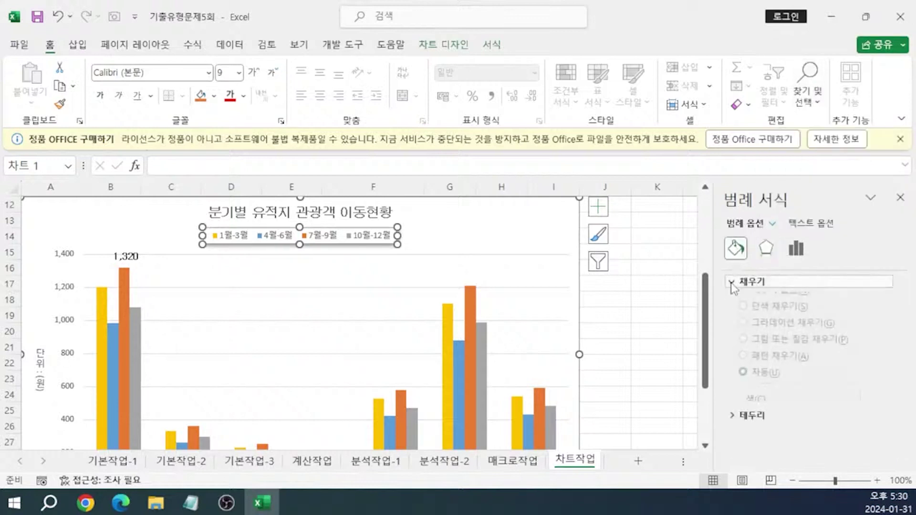
left_click(885, 415)
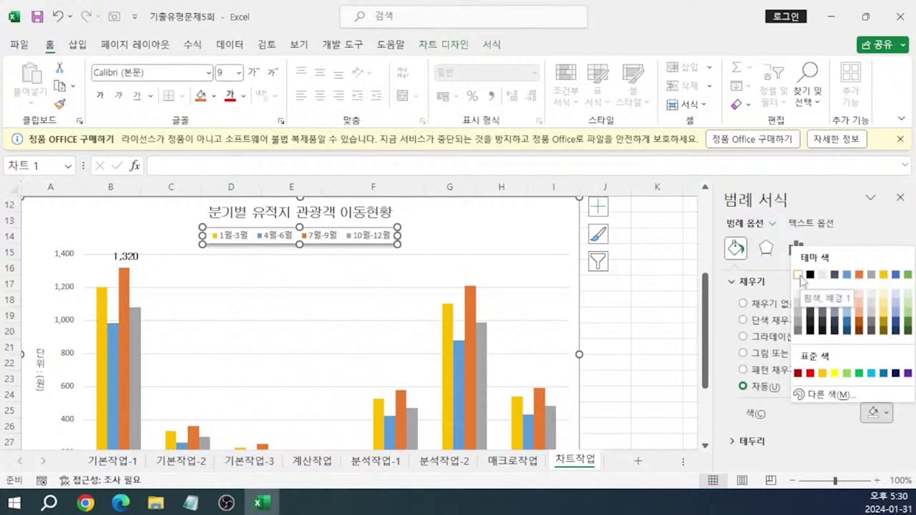
left_click(797, 275)
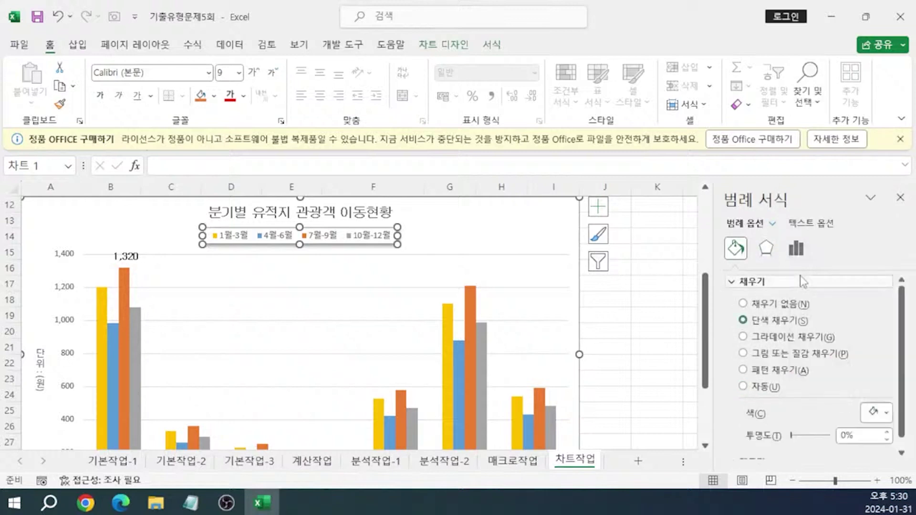
left_click(638, 318)
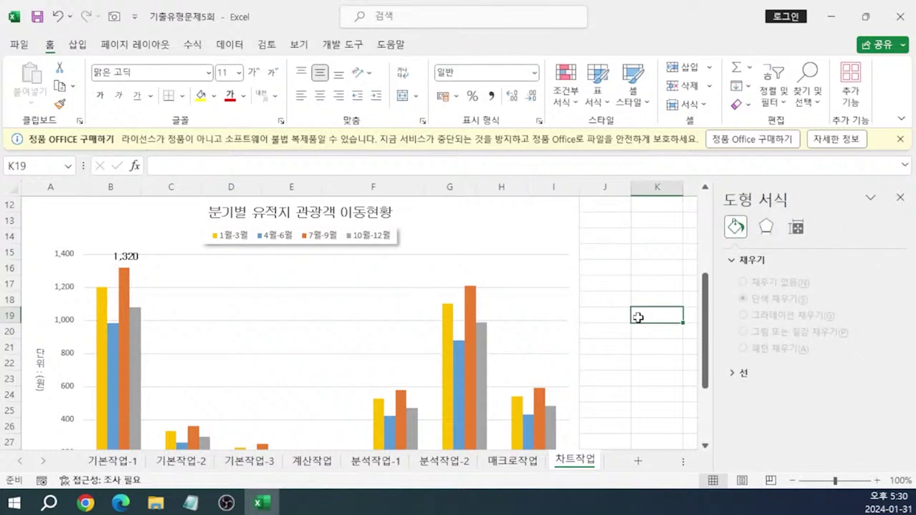
Save the workbook under the name 3333 in the 바탕 화면 folder.
left_click(20, 48)
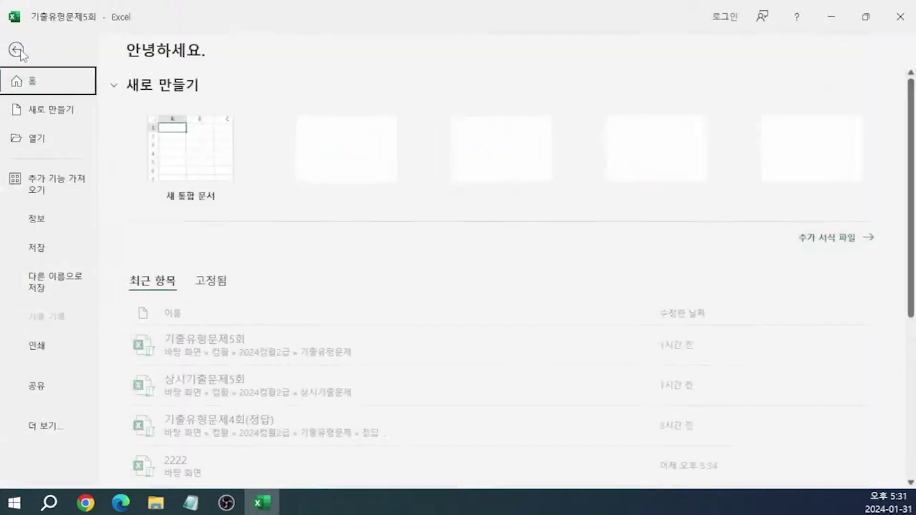
left_click(55, 281)
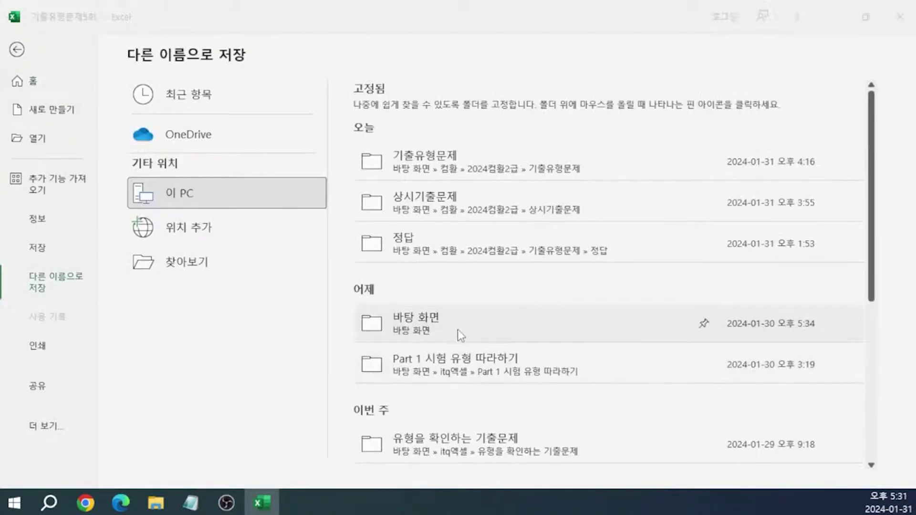
left_click(457, 329)
type("3333")
left_click(436, 339)
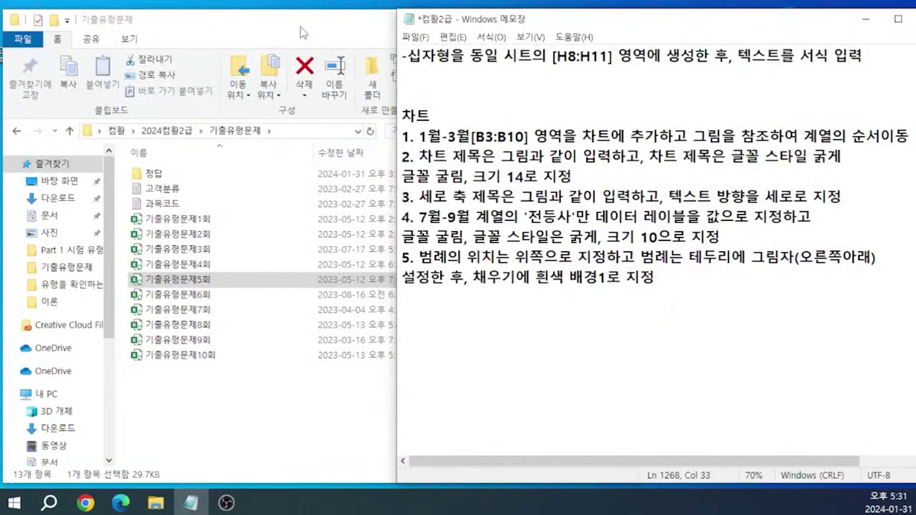
Close the 기출유형문제 folder window and run the 컴활2급 채점프로그램 from the desktop as administrator.
left_click(300, 27)
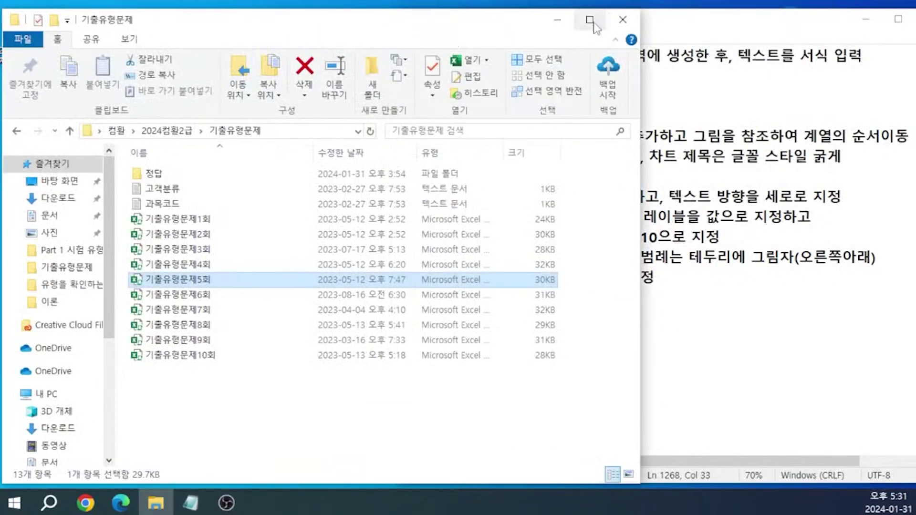
left_click(623, 19)
right_click(28, 33)
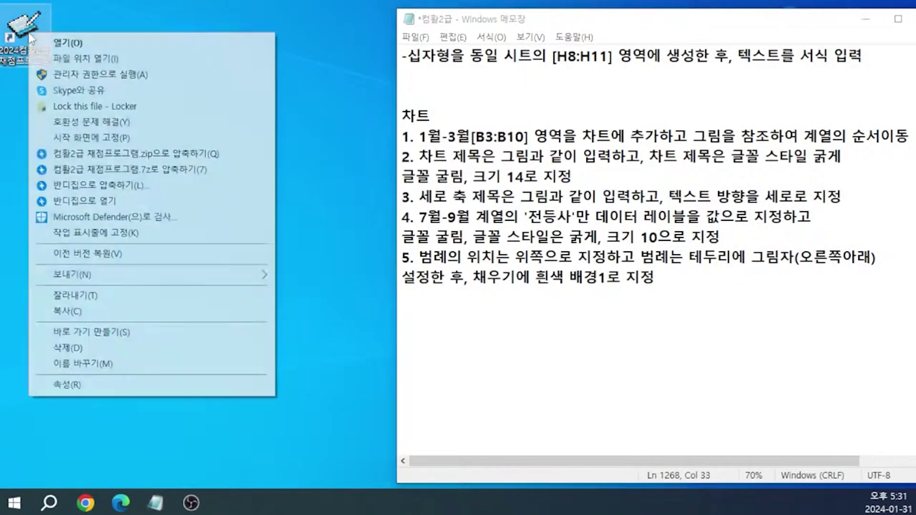
left_click(76, 75)
Choose 기출유형문제5회 as the answer file, load the saved workbook from the desktop and start grading.
left_click(203, 144)
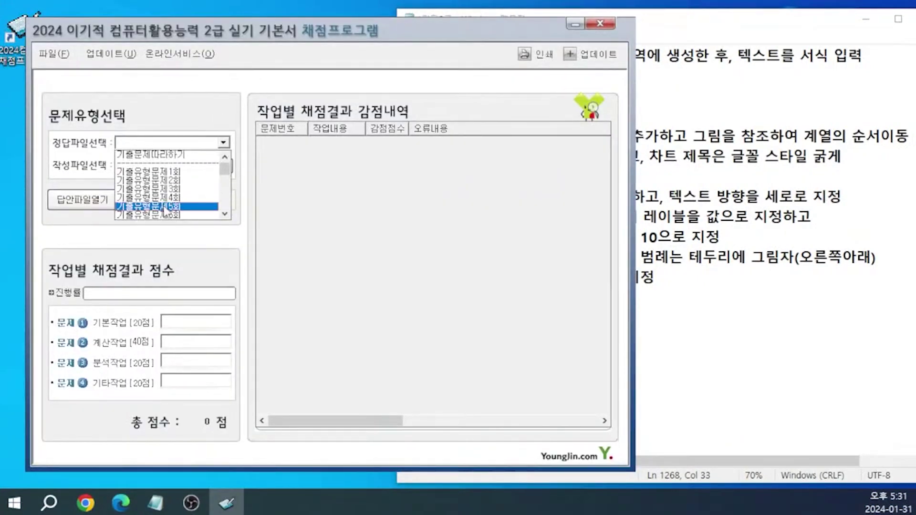
left_click(165, 210)
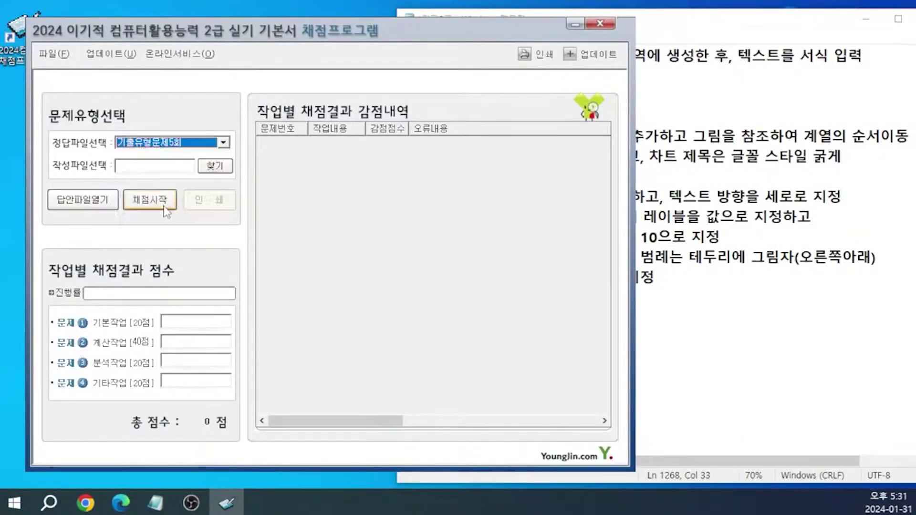
left_click(222, 168)
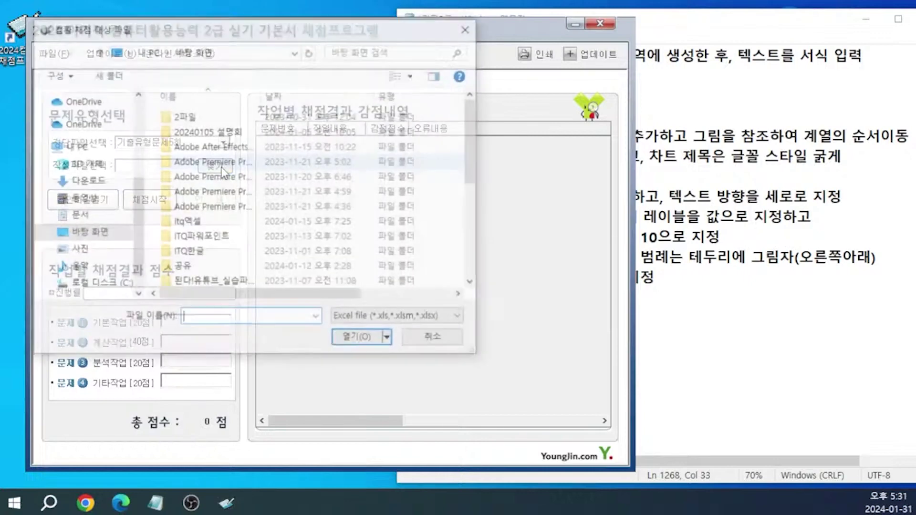
double_click(196, 251)
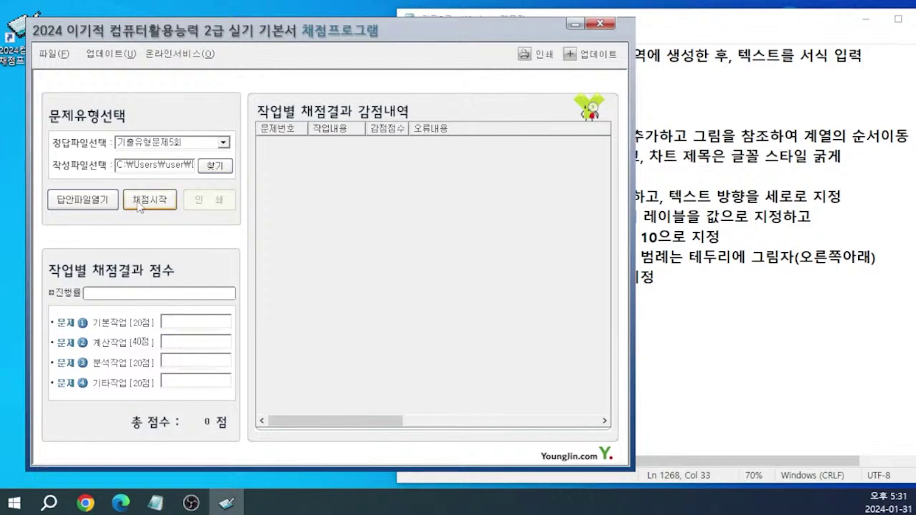
left_click(149, 203)
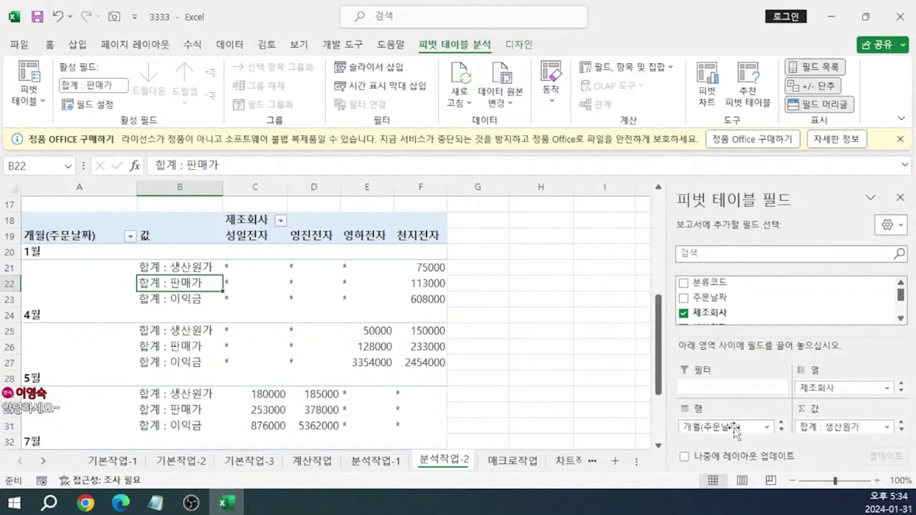
Review the row-area fields of the pivot table on 분석작업-2 in the 3333 workbook, then close the workbook.
left_click(783, 423)
left_click(781, 429)
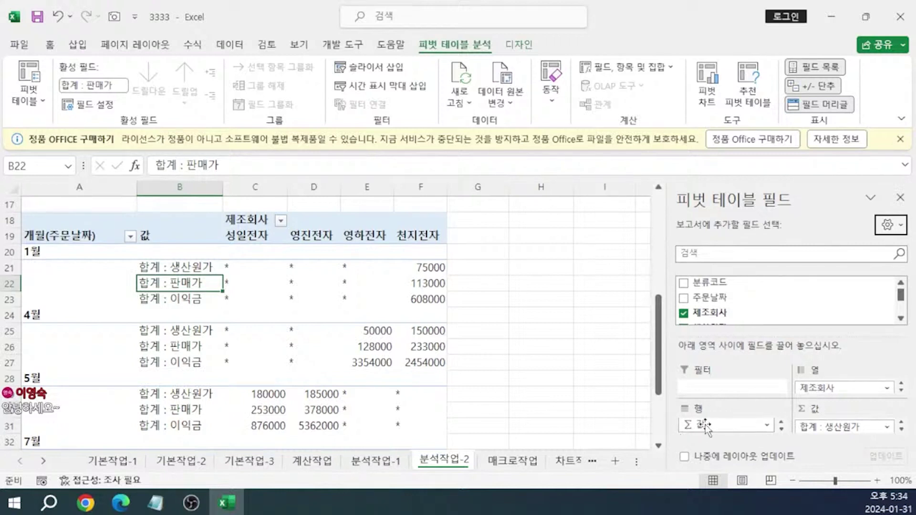
left_click(781, 422)
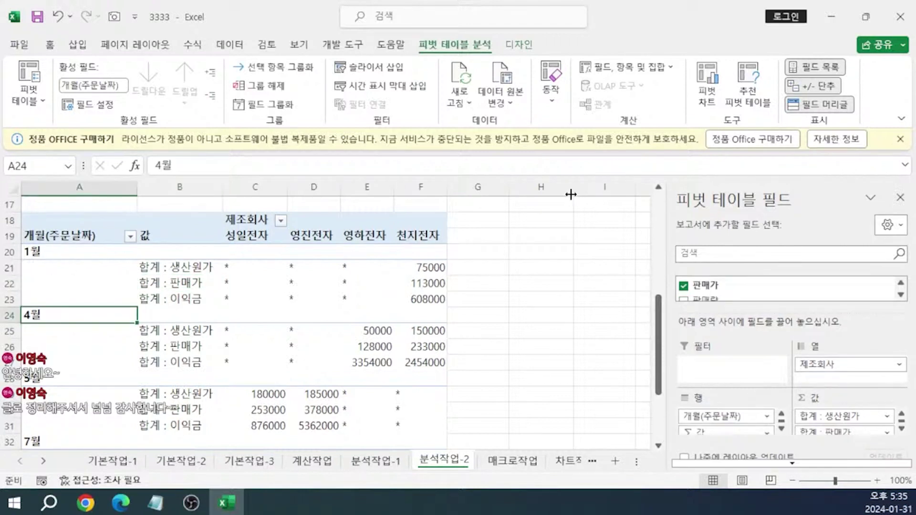
left_click(900, 16)
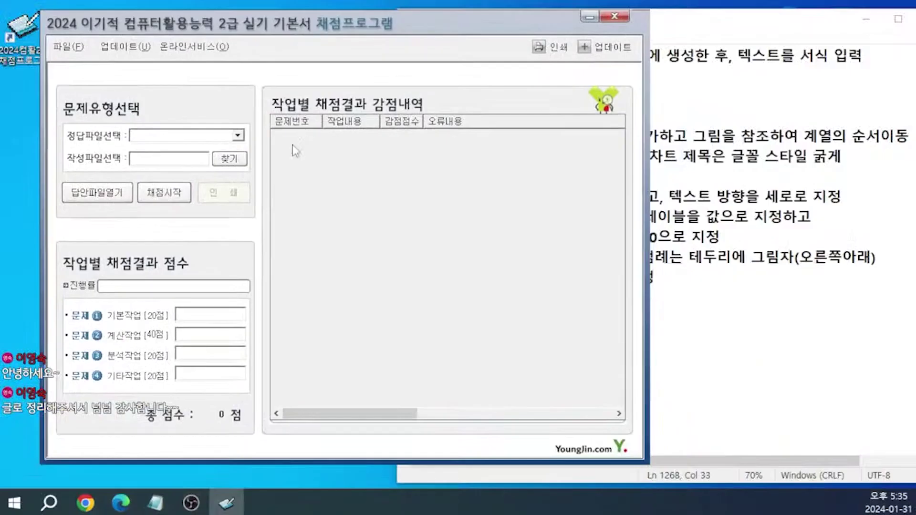
In the grading program, select 기출유형문제5회 again, reload the completed workbook and grade it once more.
left_click(238, 136)
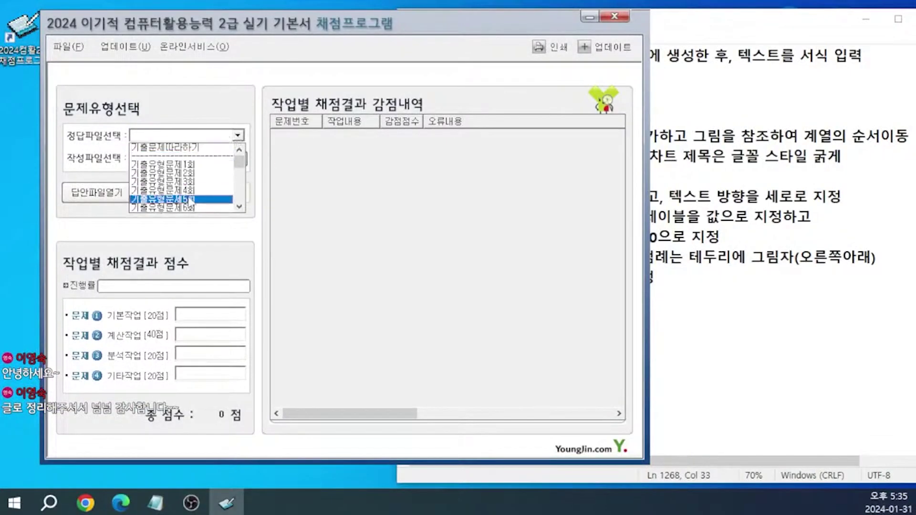
left_click(187, 201)
left_click(229, 158)
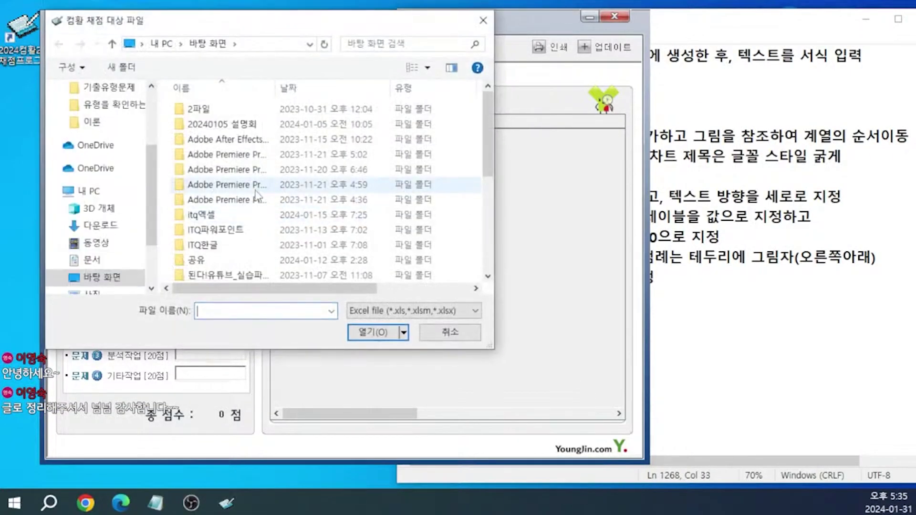
scroll(269, 237, "down", 5)
double_click(229, 244)
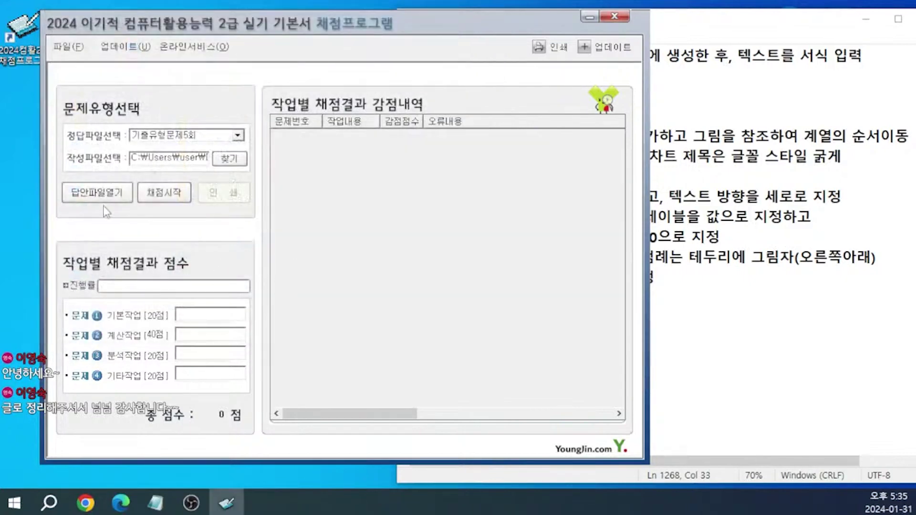
left_click(164, 193)
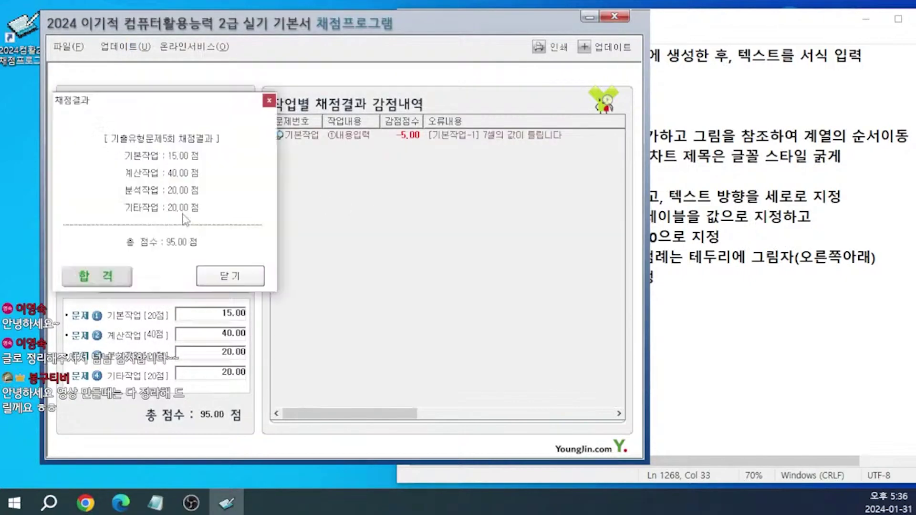